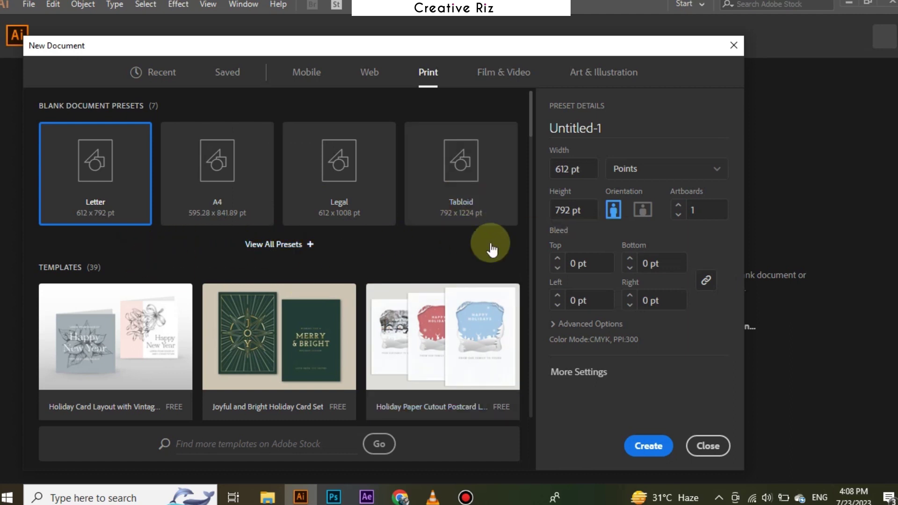
Choose the Art & Illustration category for the new document and set its units to Pixels.
click(509, 80)
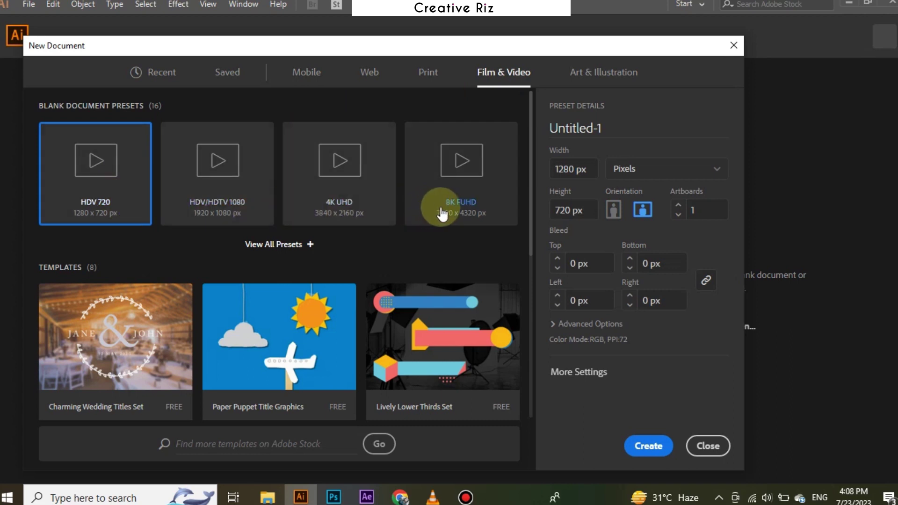
click(607, 71)
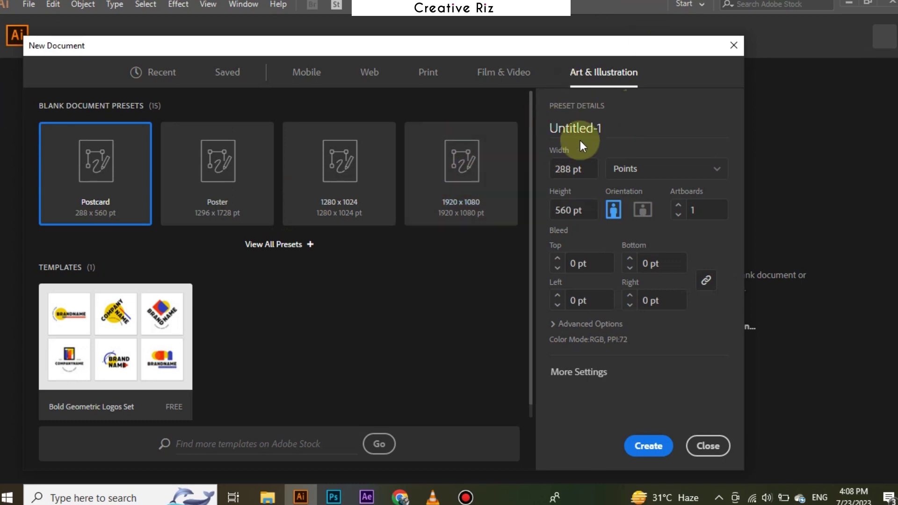
drag(584, 171, 549, 183)
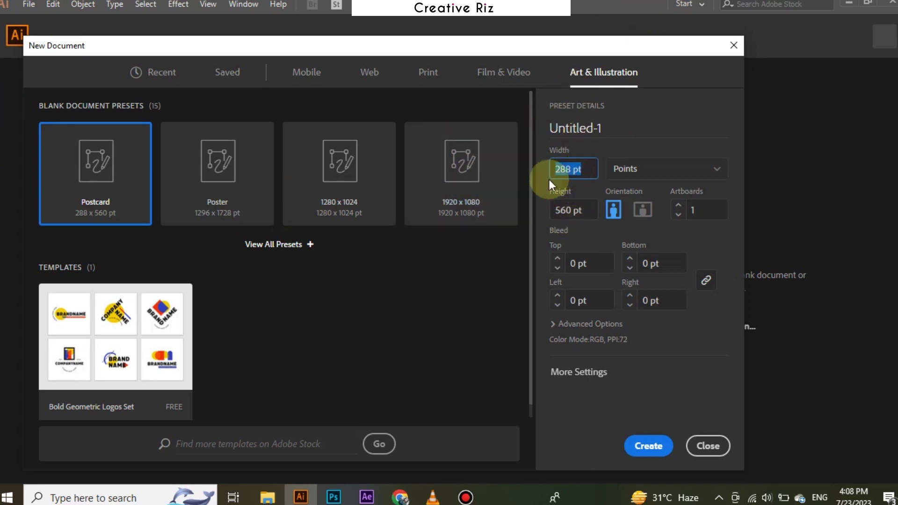
click(591, 169)
drag(587, 216, 556, 219)
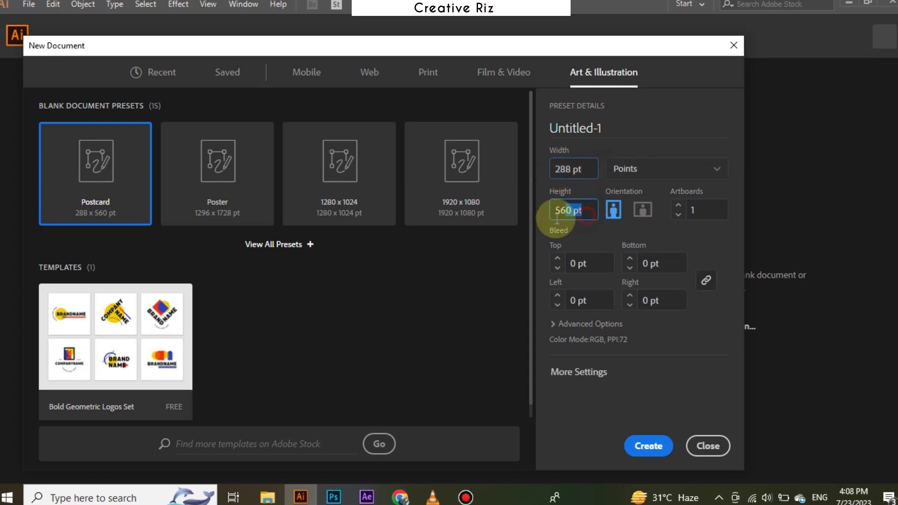
click(666, 176)
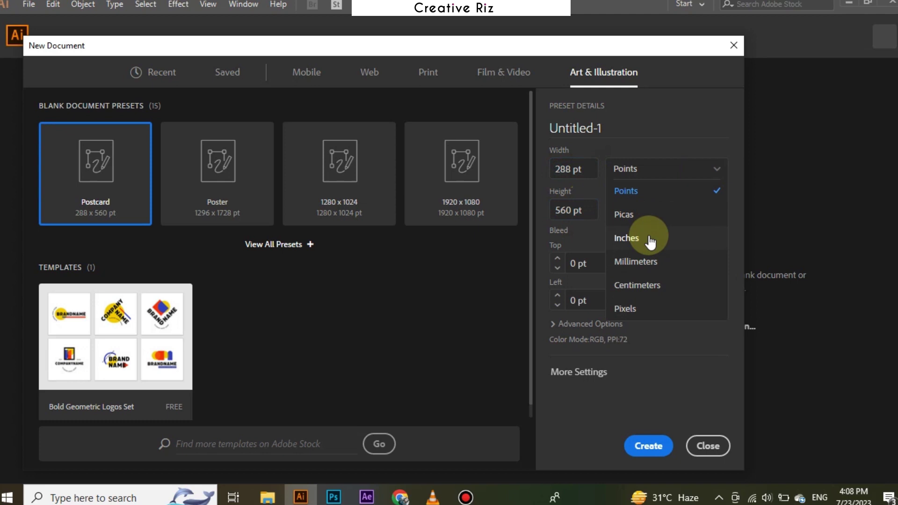
click(628, 311)
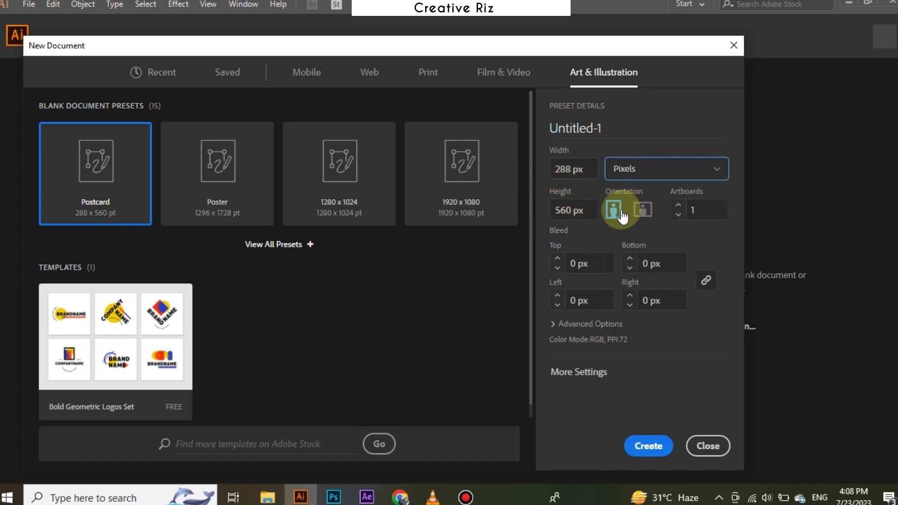
click(700, 212)
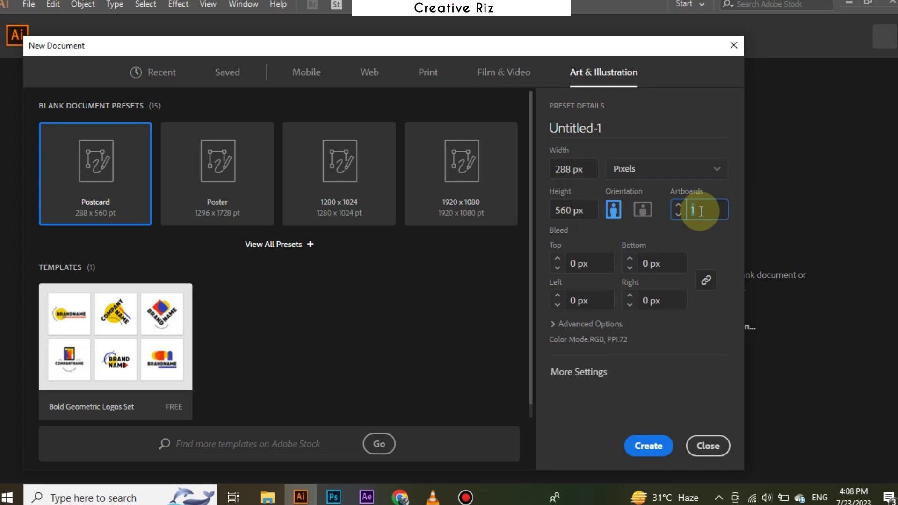
click(672, 232)
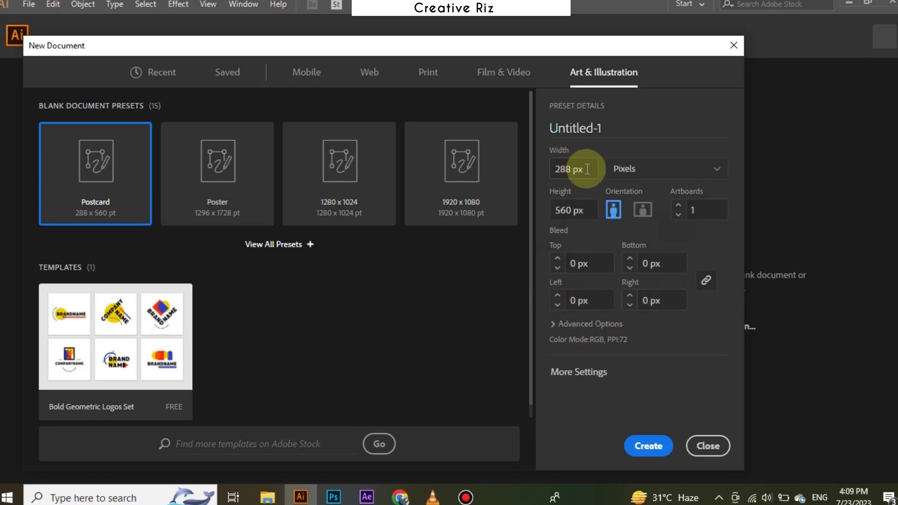
Set the new document's width and height to 1080 px each and create it.
drag(588, 169, 548, 174)
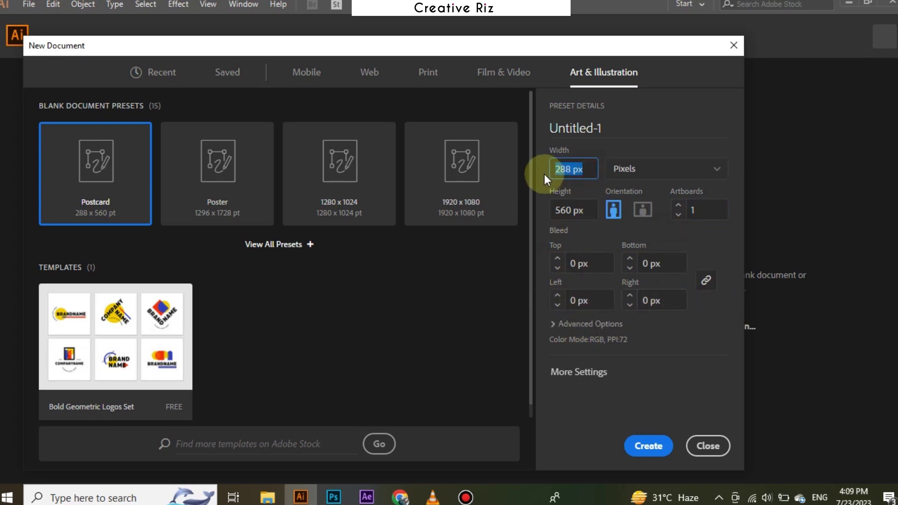
text(10801)
key(BackSpace)
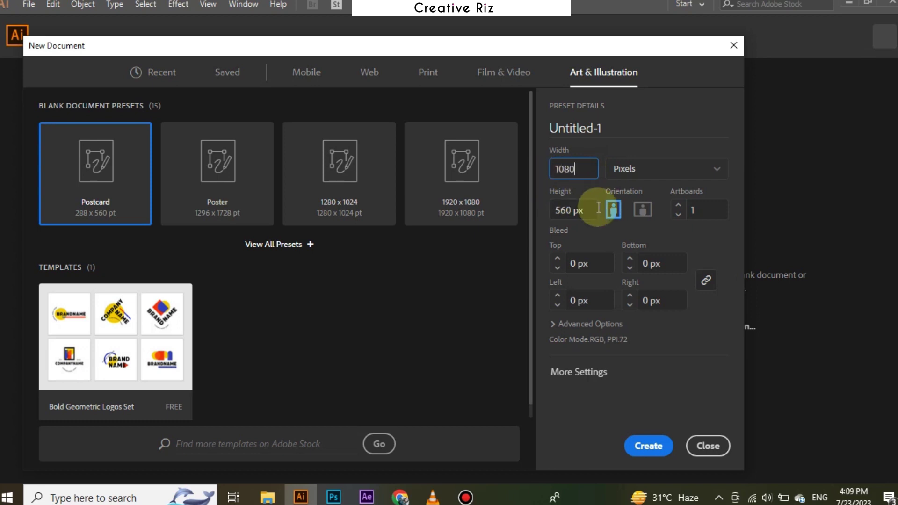
drag(591, 209, 511, 211)
text(1080)
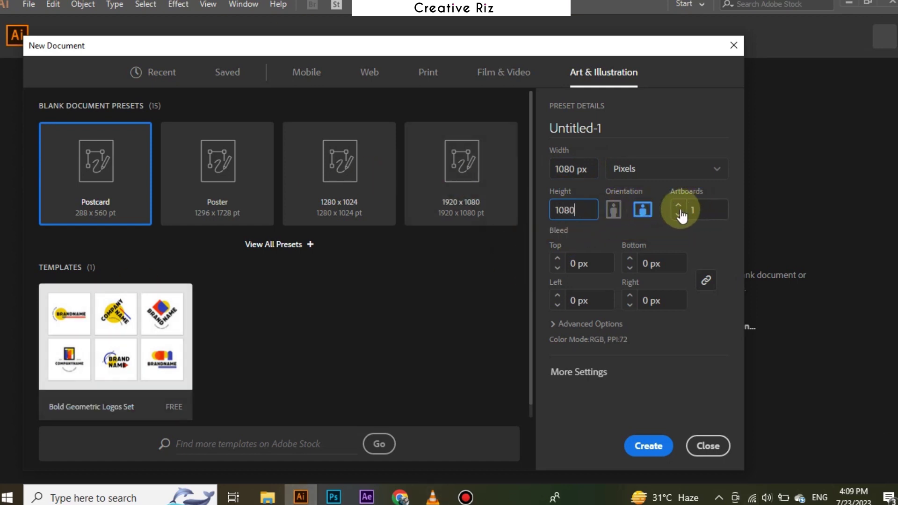
click(642, 448)
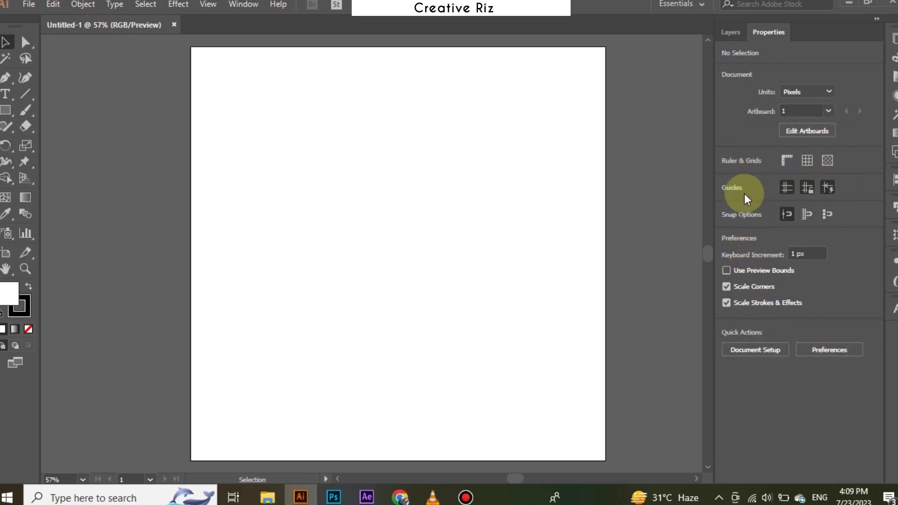
Show and hide the document grid, the rulers and the transparency grid in turn, and try the guides toggle.
click(805, 160)
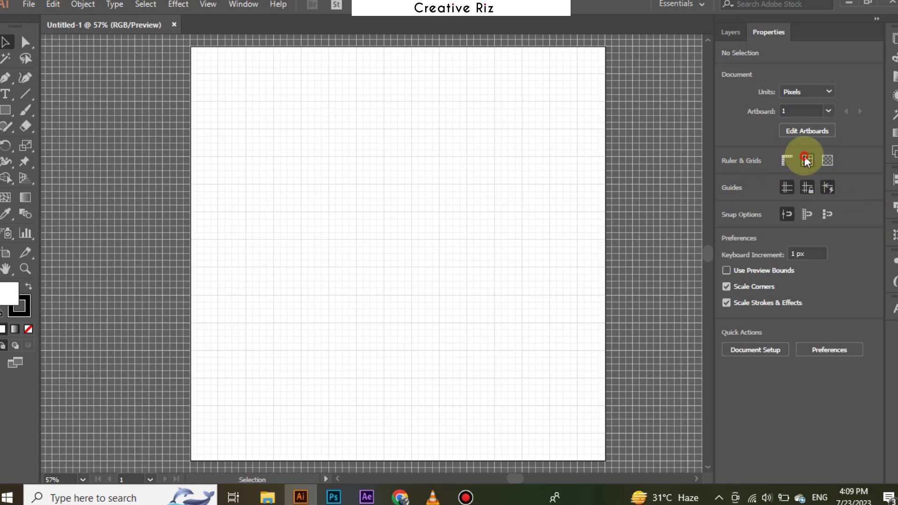
click(806, 161)
click(786, 161)
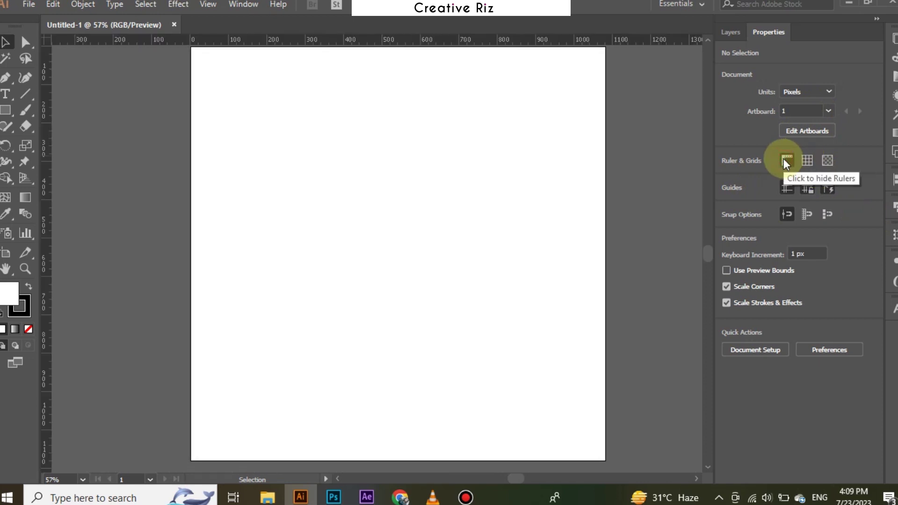
click(786, 161)
click(827, 164)
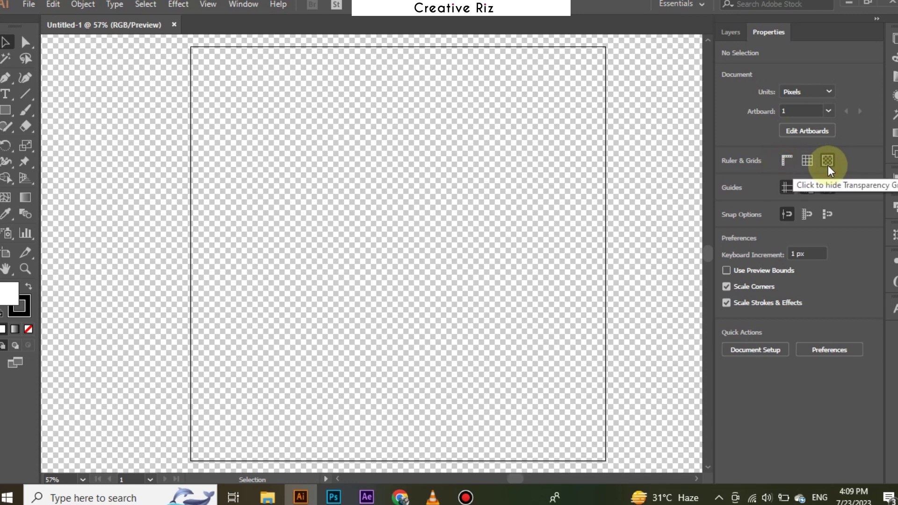
click(827, 162)
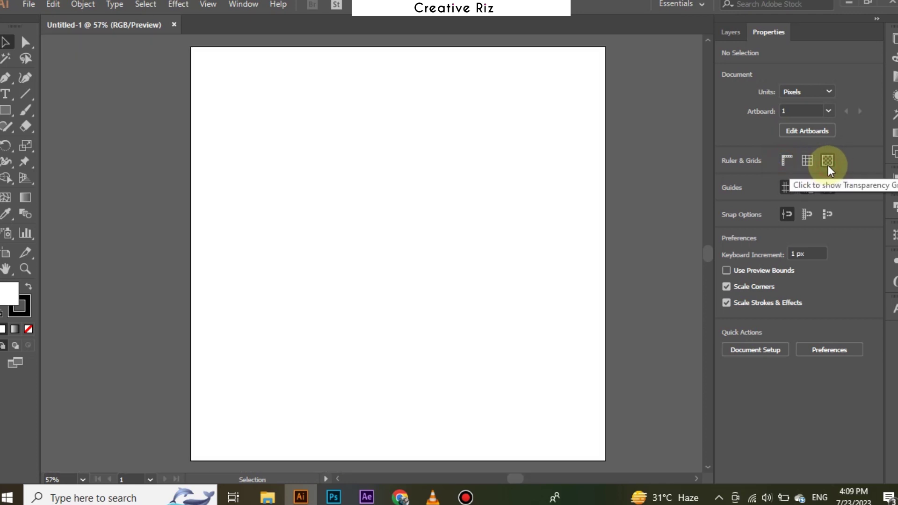
click(787, 188)
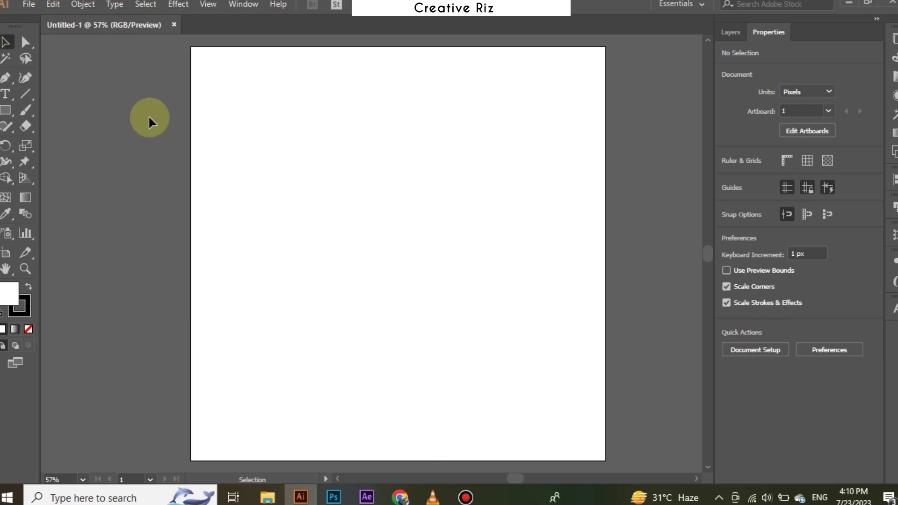
Examine the available file, type and effect commands, including the Open dialog and the export options, without applying any.
click(28, 6)
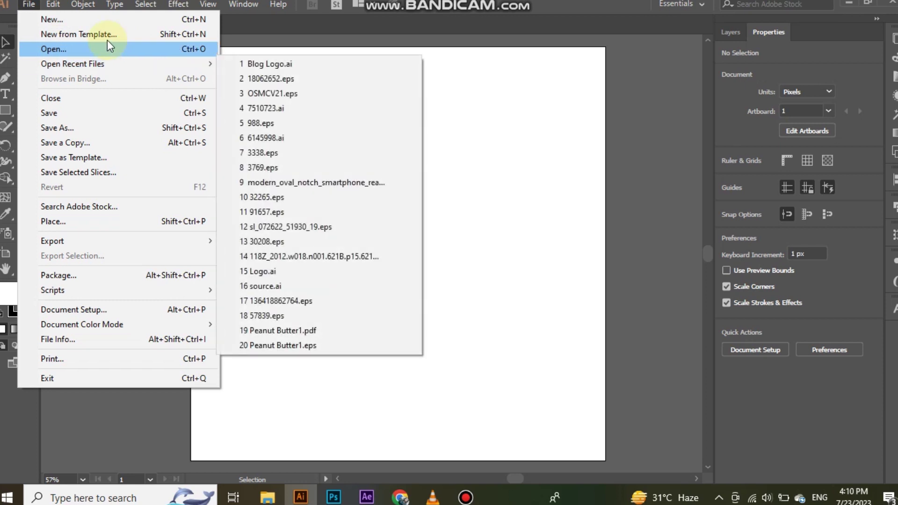
click(107, 44)
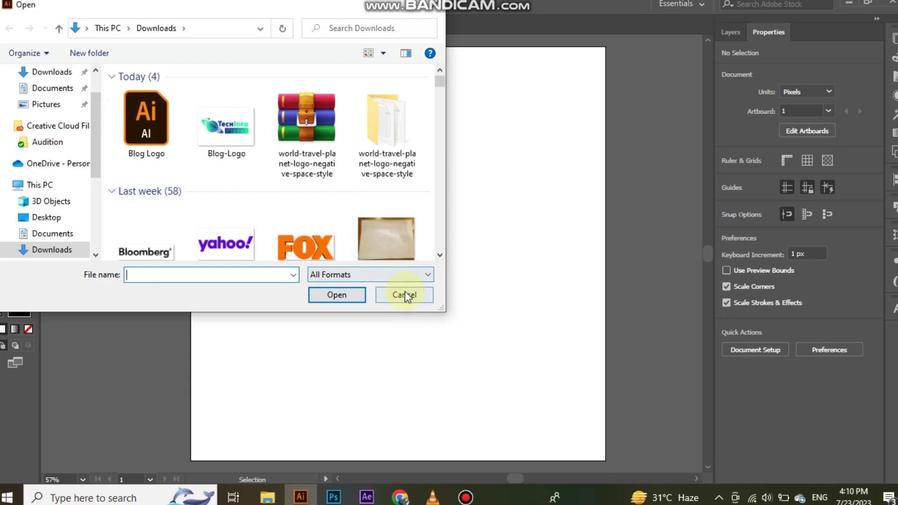
click(403, 296)
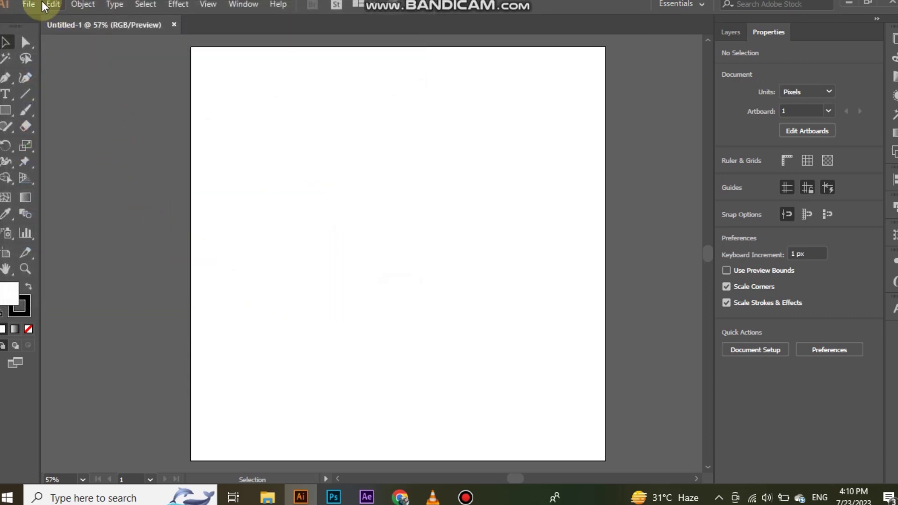
click(28, 5)
mouse_move(61, 65)
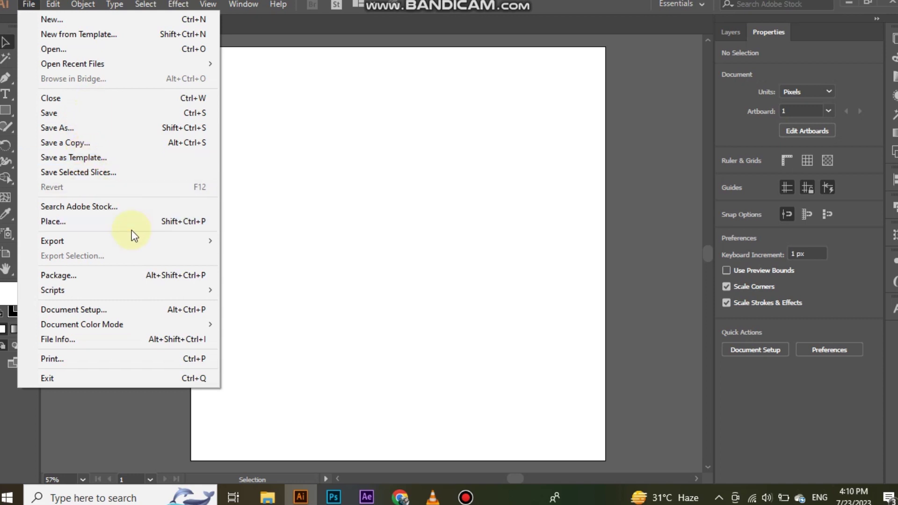
mouse_move(116, 241)
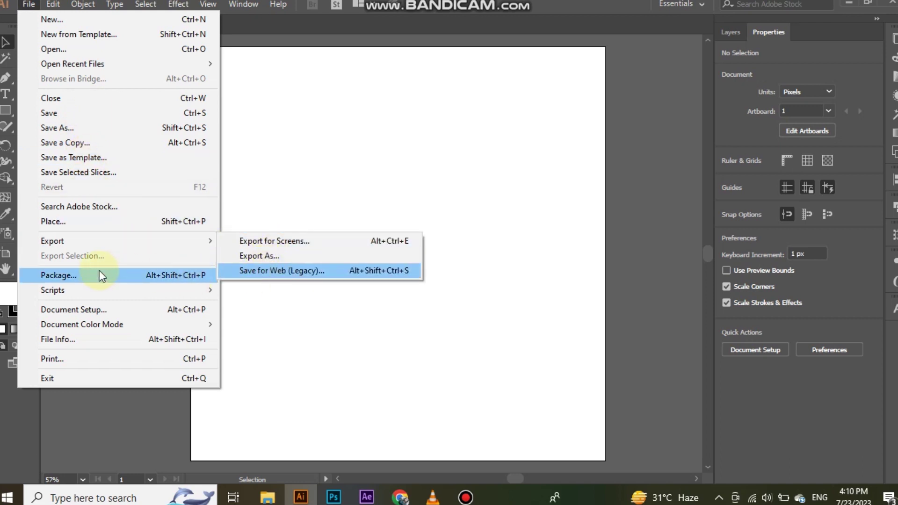
mouse_move(54, 5)
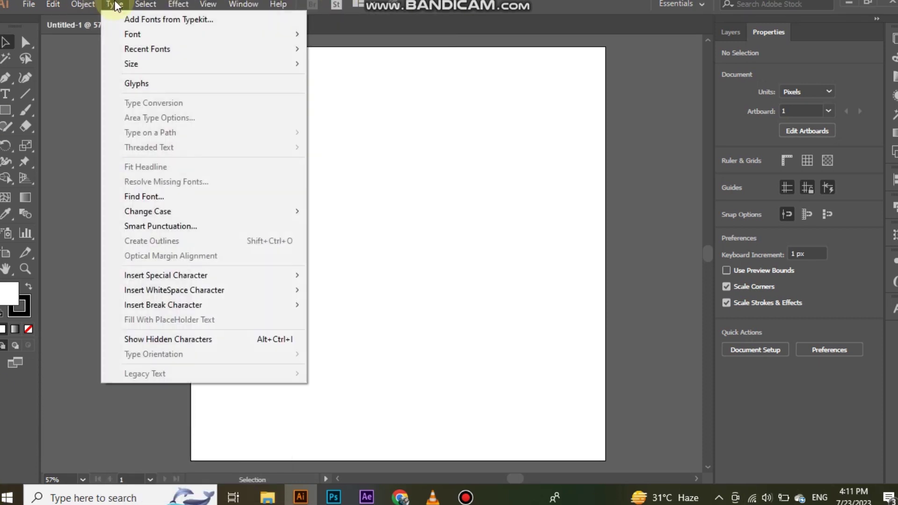
click(176, 6)
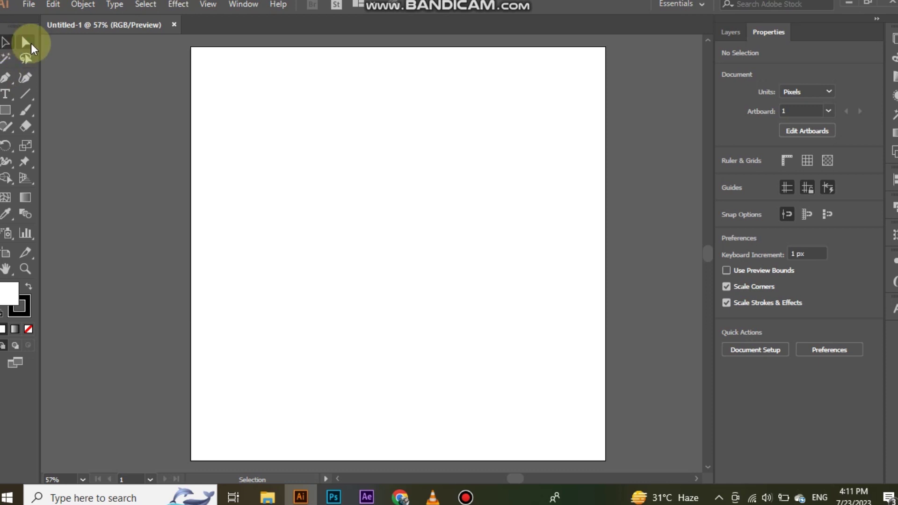
Examine the Direct Selection, Magic Wand, Lasso, Pen and Curvature tools, including the Direct Selection and Pen tool variants.
click(31, 43)
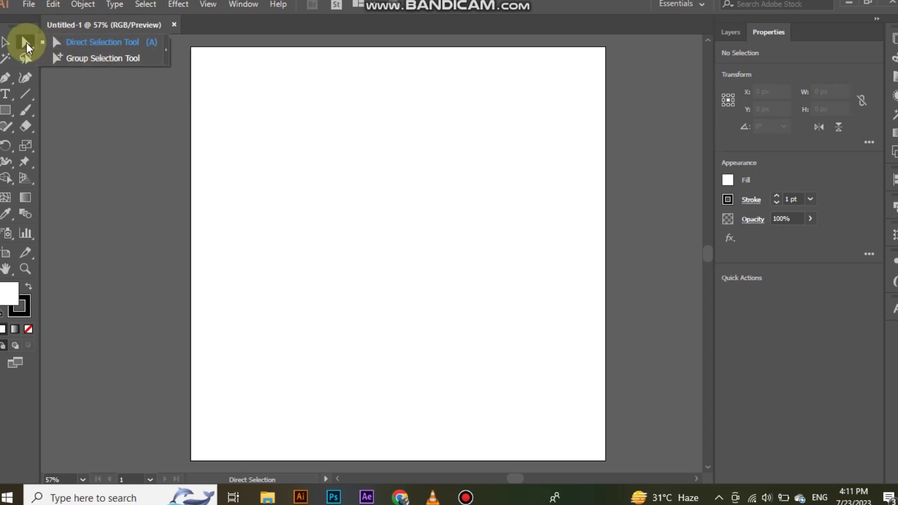
click(27, 45)
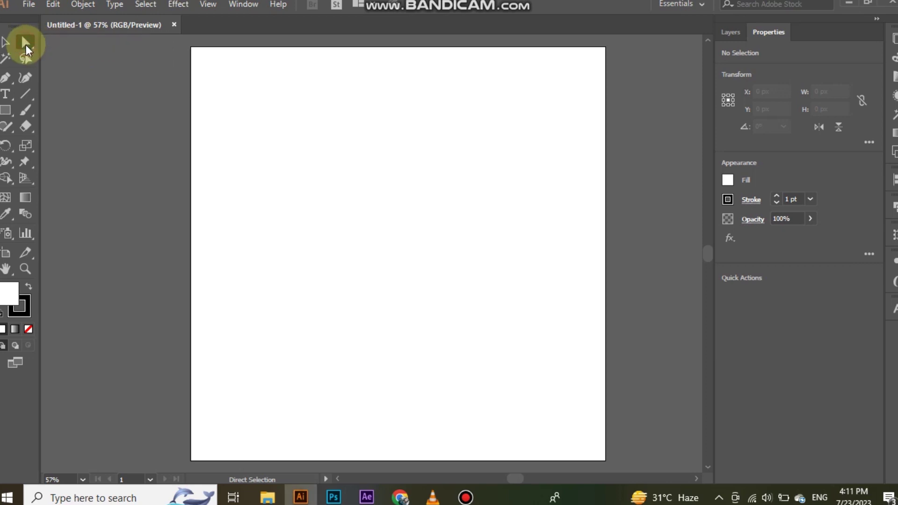
click(3, 60)
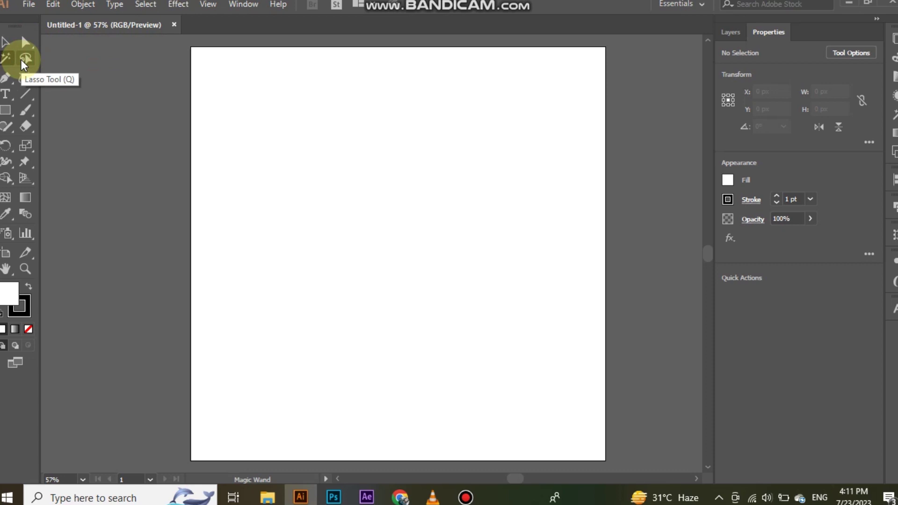
click(22, 64)
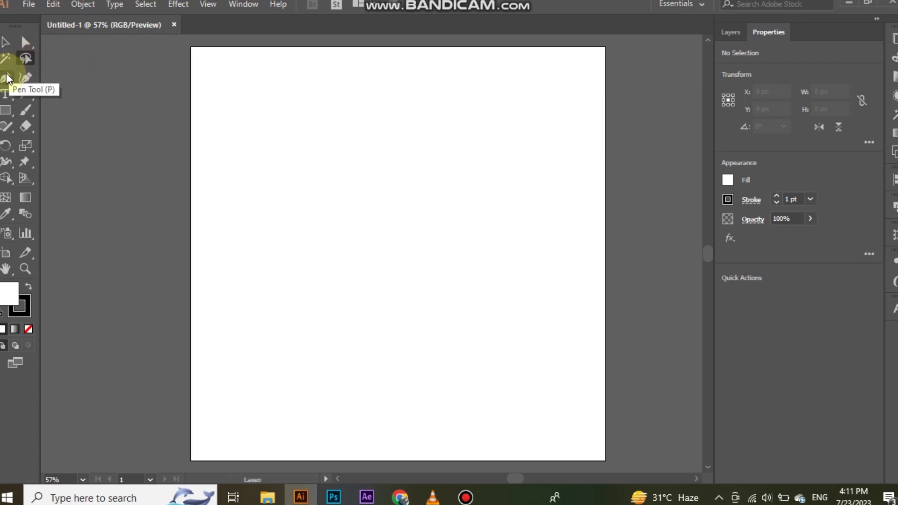
click(6, 78)
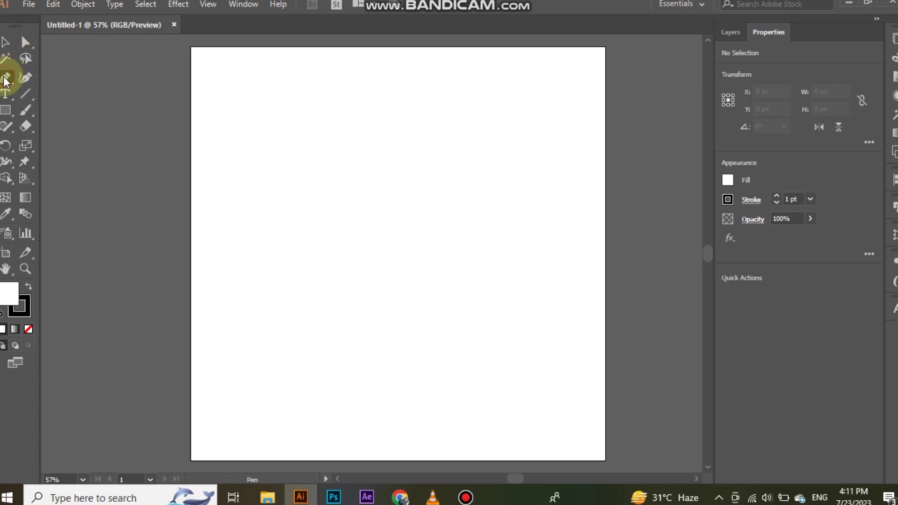
right_click(4, 80)
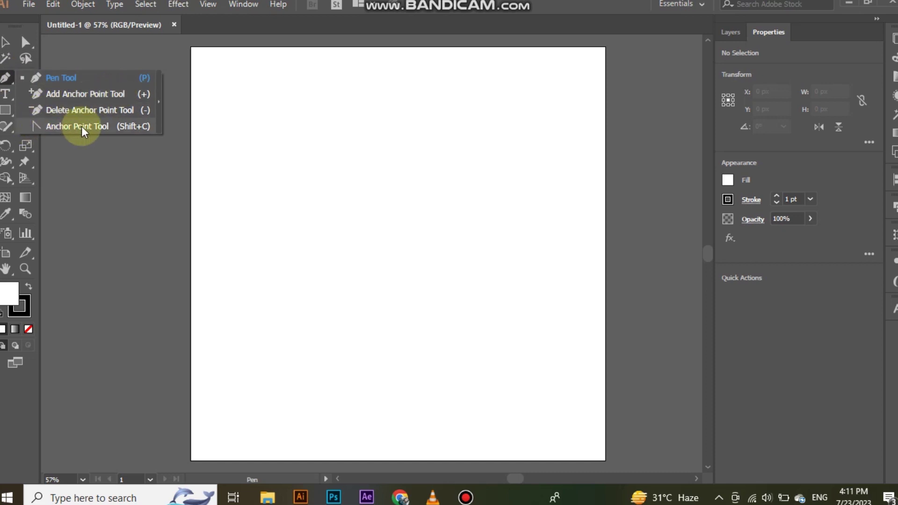
click(7, 81)
click(24, 82)
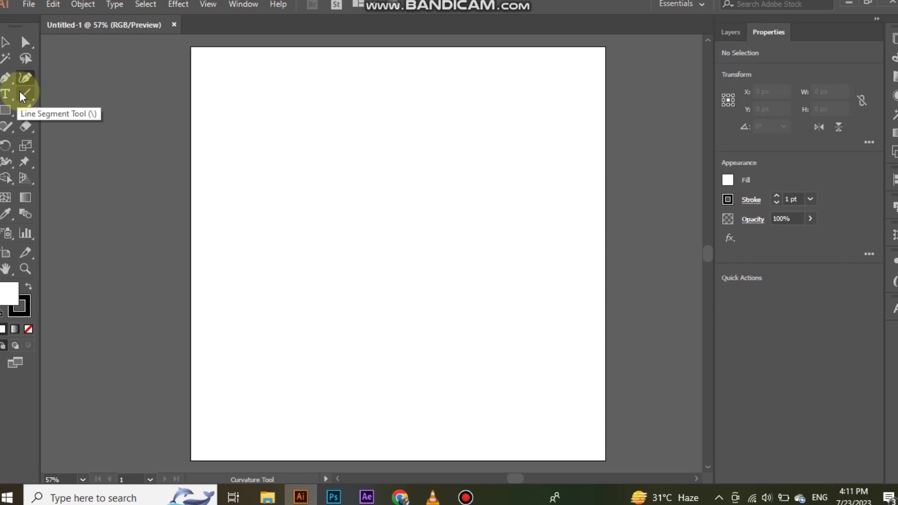
Examine the Type, Line Segment and Rectangle tools, including the line and shape tool variants.
click(11, 93)
click(10, 95)
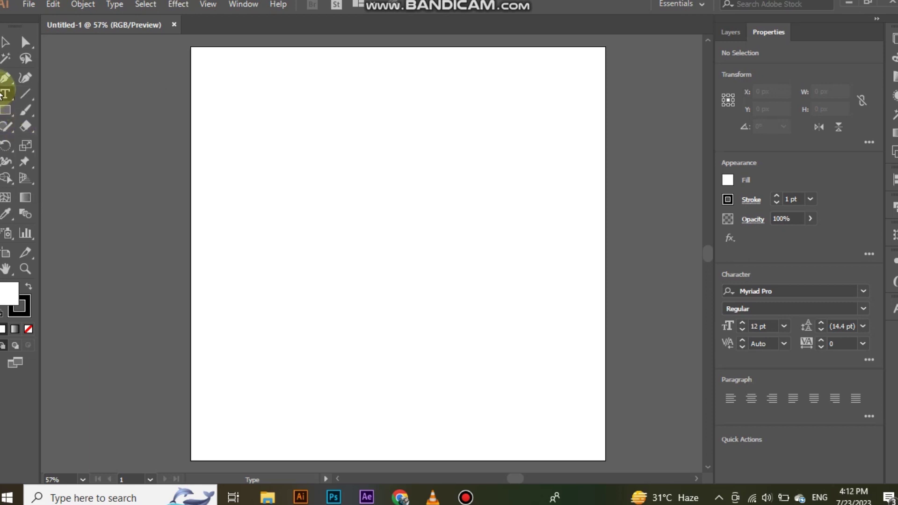
click(25, 98)
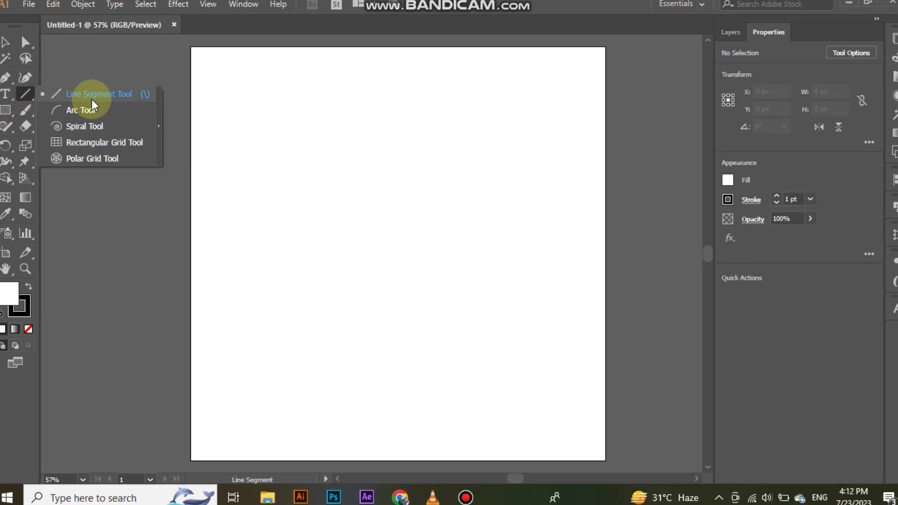
click(7, 115)
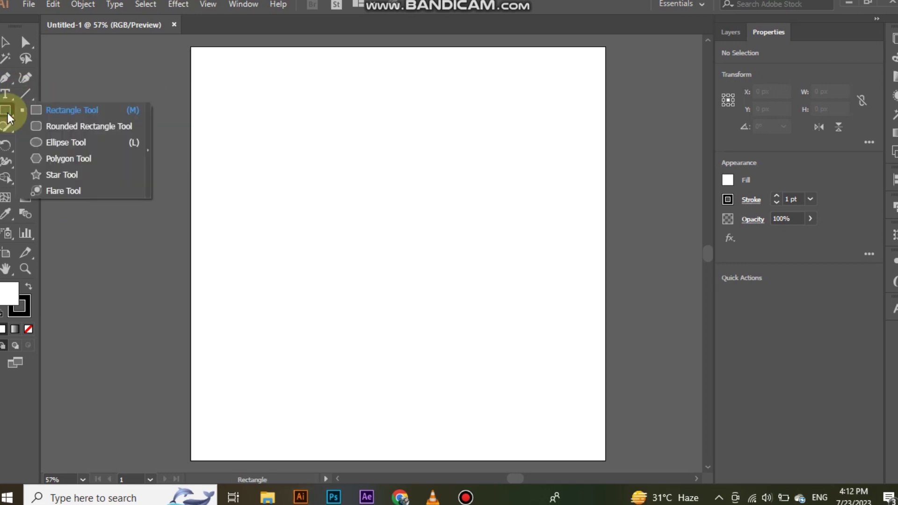
click(9, 116)
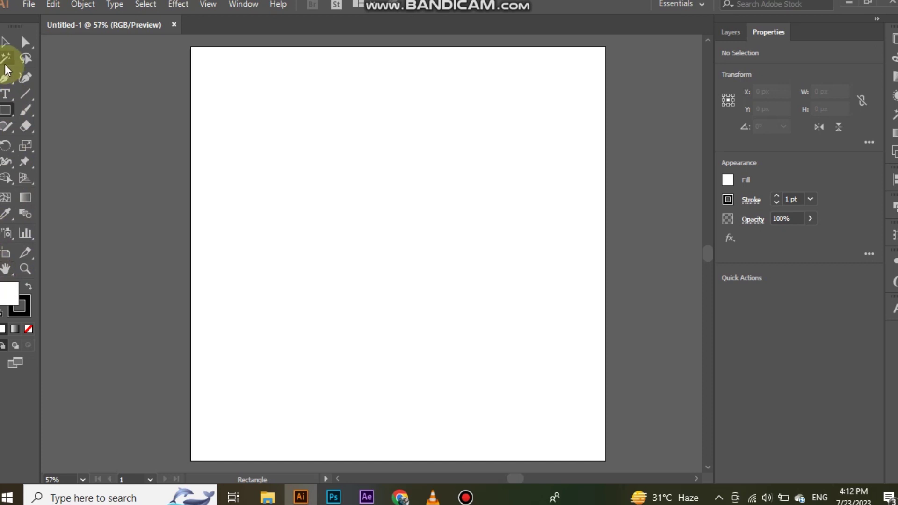
Draw a rectangle about 232 × 165 px in the upper-left area of the artboard.
click(5, 41)
click(115, 88)
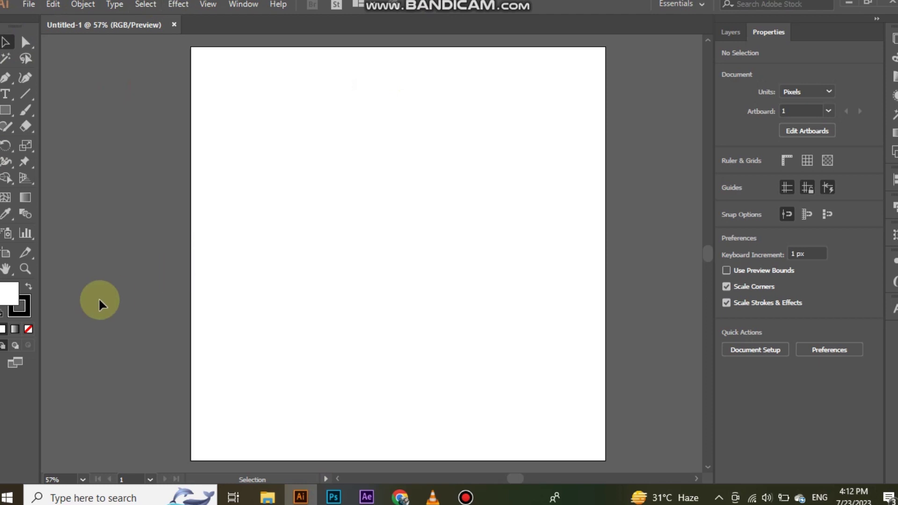
click(7, 111)
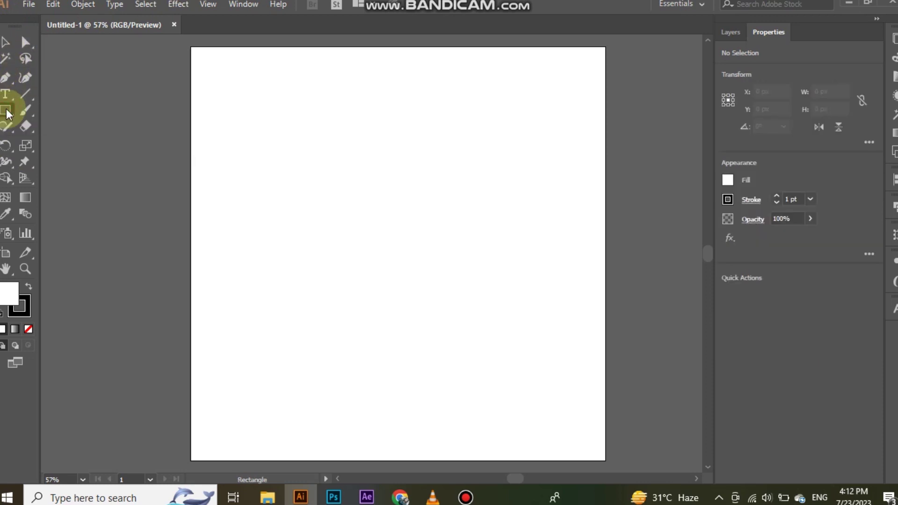
drag(257, 88, 346, 152)
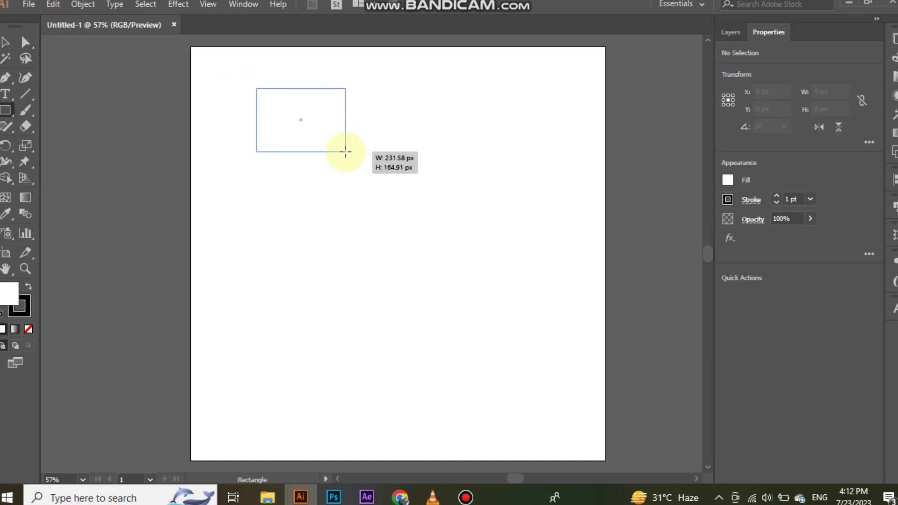
drag(345, 151, 346, 151)
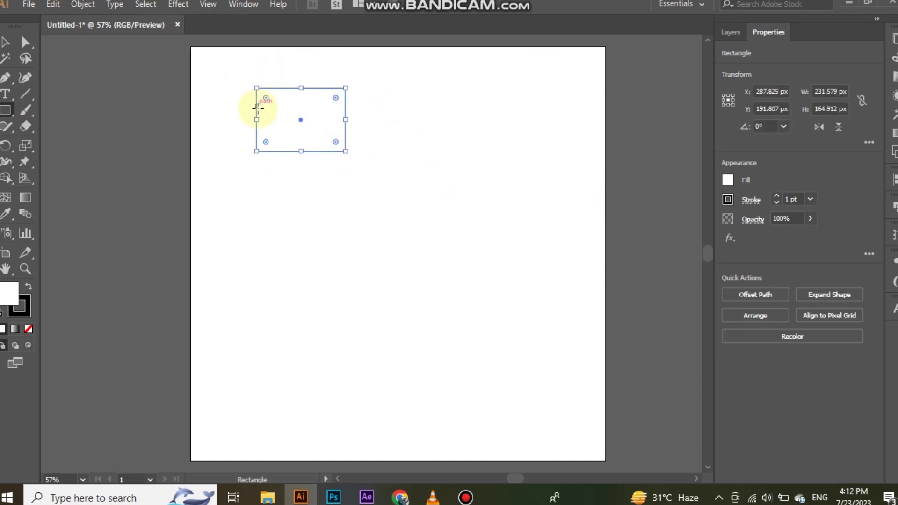
Practise deselecting and reselecting the rectangle with the Selection tool.
click(6, 42)
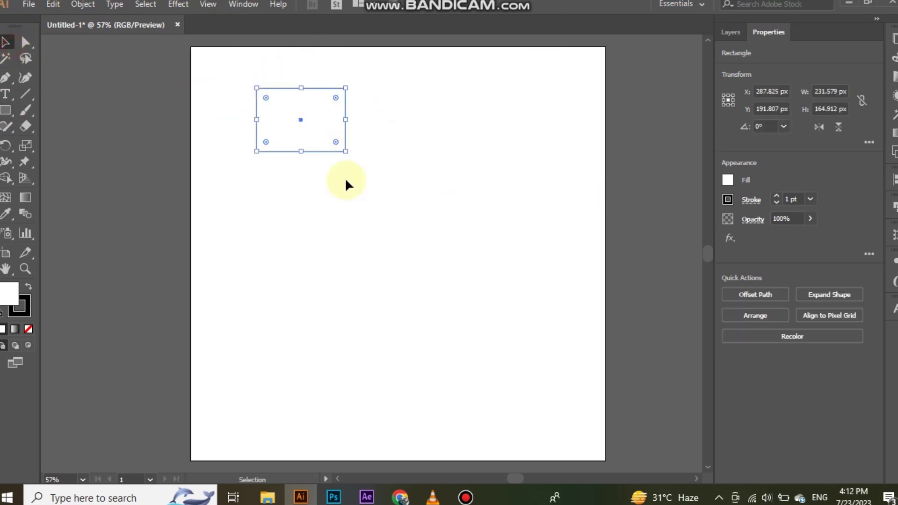
click(416, 211)
click(309, 150)
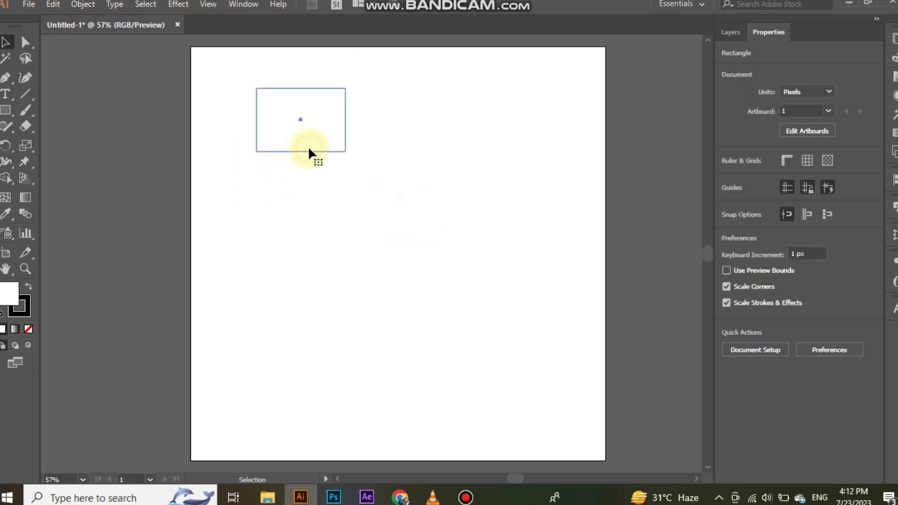
click(390, 160)
click(283, 151)
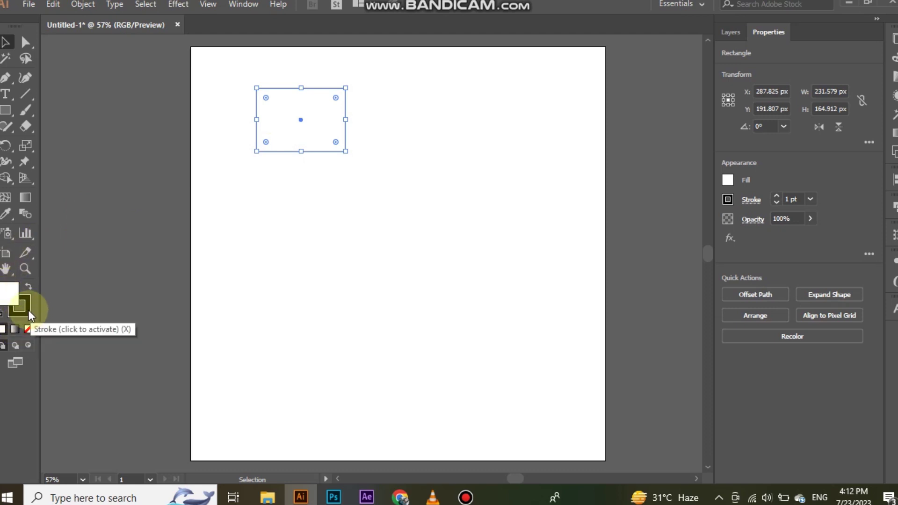
Activate the rectangle's stroke and fill in turn, and swap their colours back and forth.
click(22, 304)
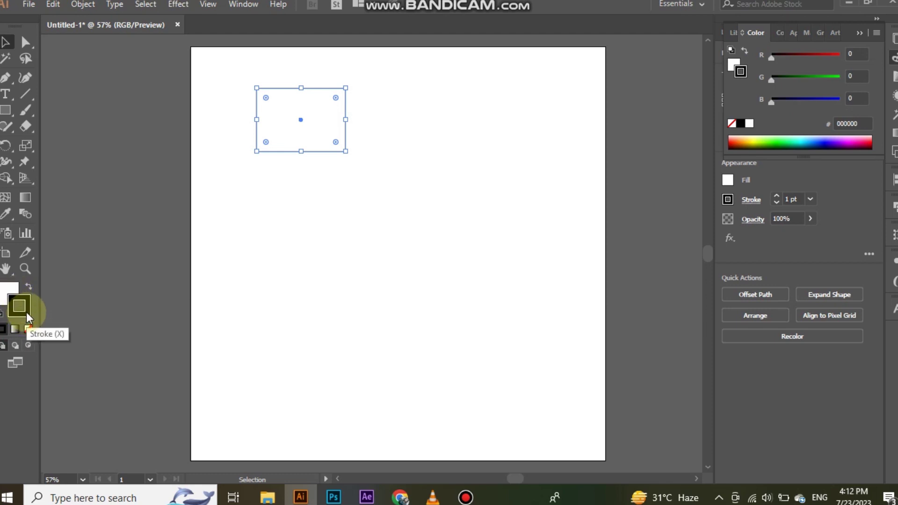
click(11, 291)
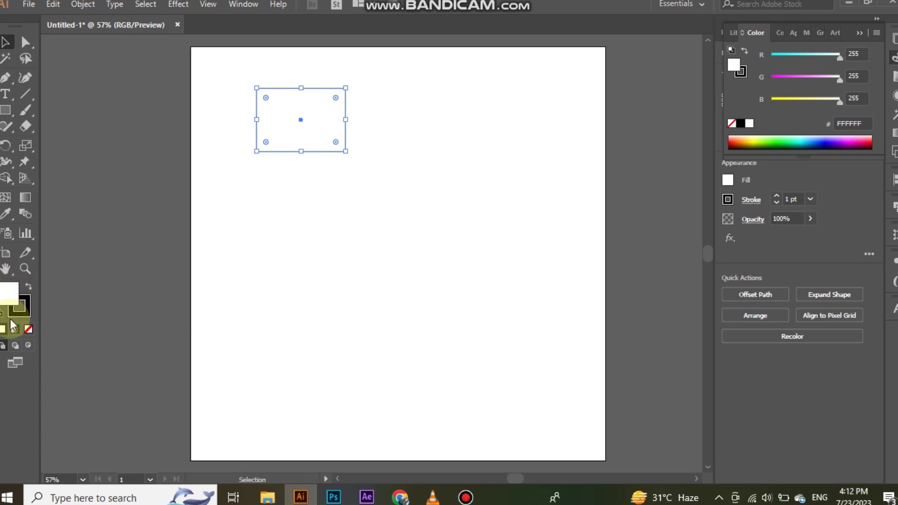
click(28, 290)
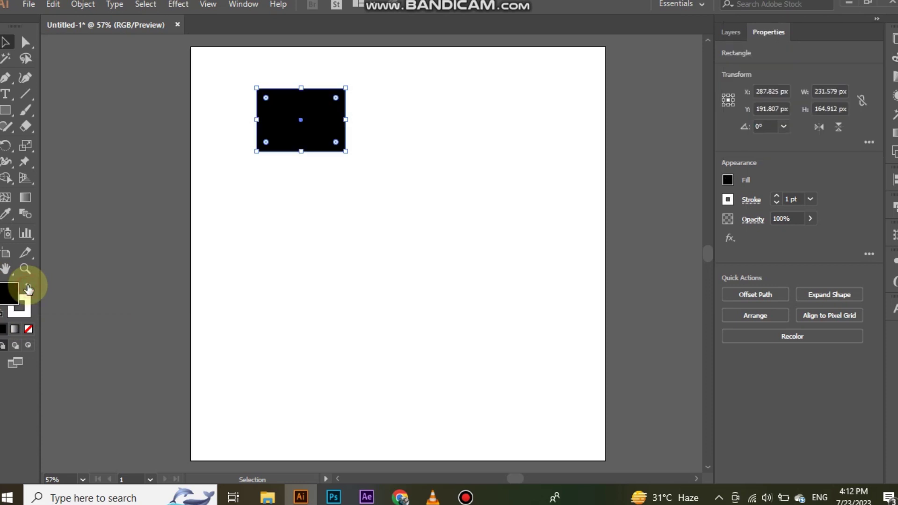
click(28, 290)
click(28, 290)
click(28, 289)
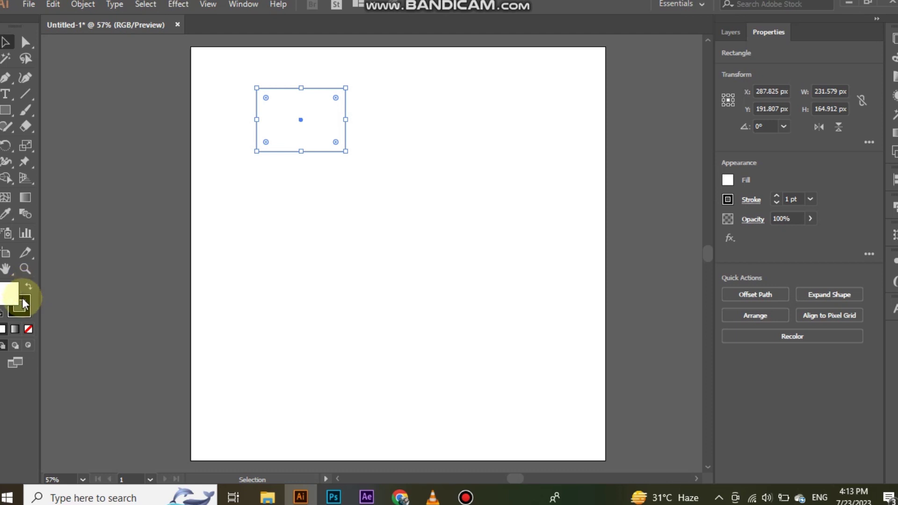
Try a linear gradient fill and no fill on the rectangle, and switch back to a solid colour fill.
click(13, 330)
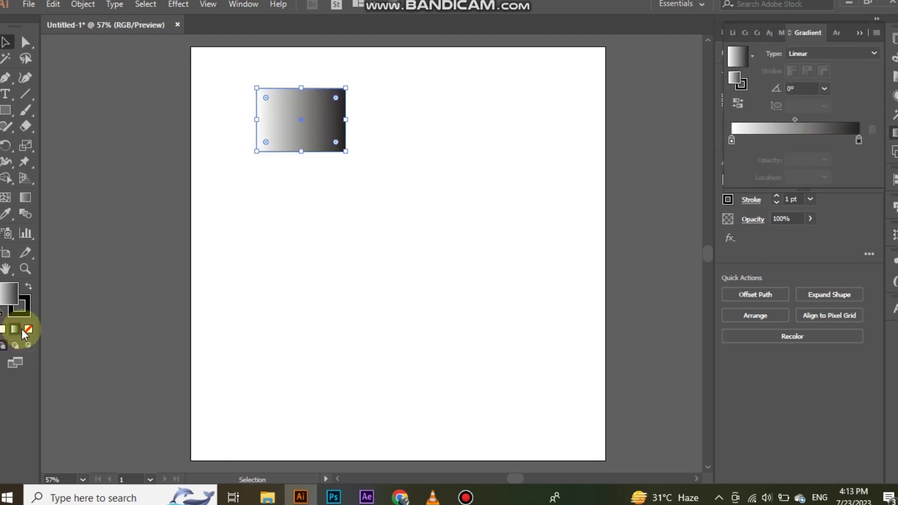
click(27, 330)
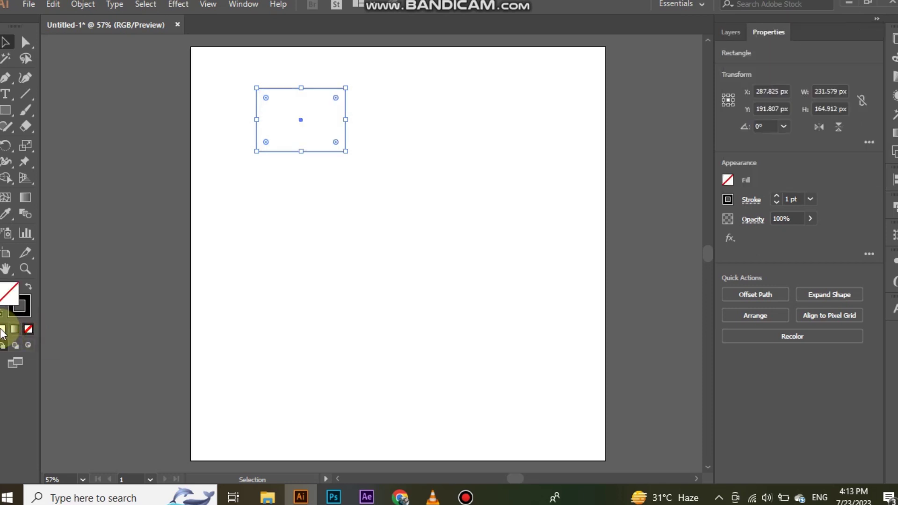
click(3, 330)
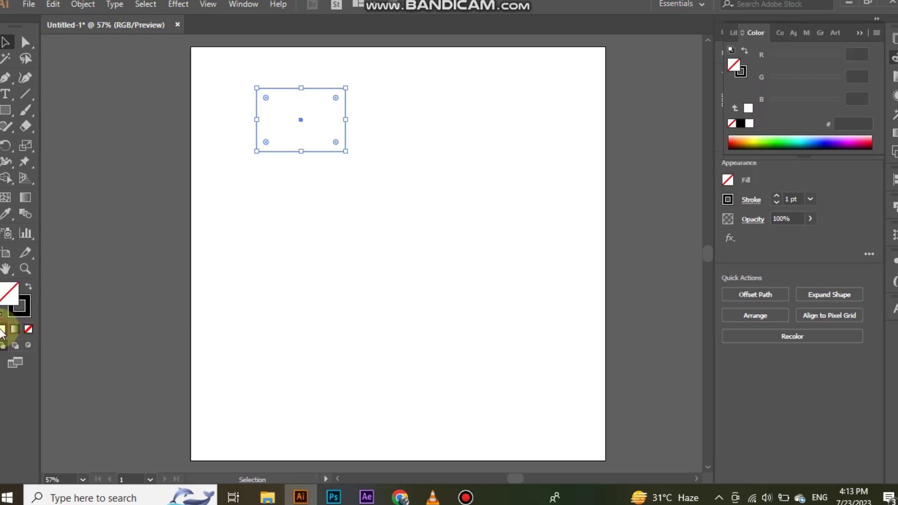
Set the rectangle's fill to blue 1700BC in the Color Picker and deselect it.
double_click(8, 297)
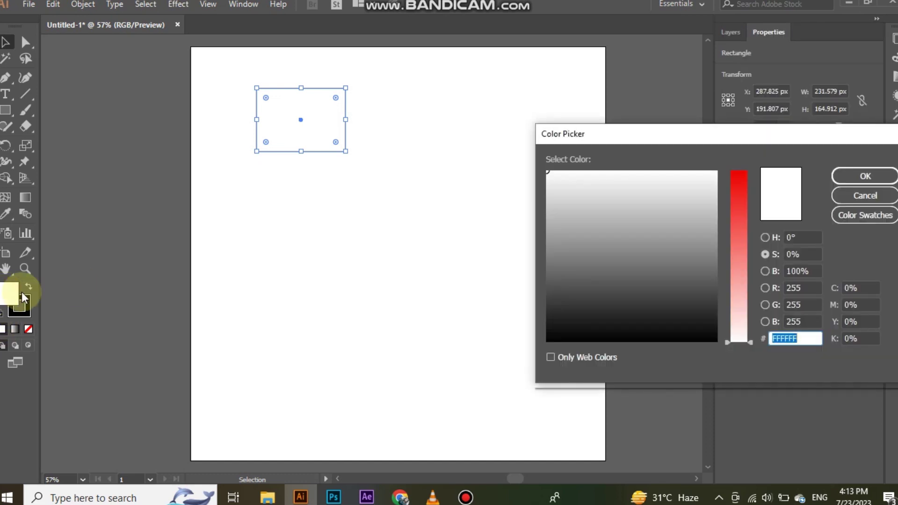
drag(738, 280, 756, 158)
drag(664, 201, 615, 228)
click(664, 214)
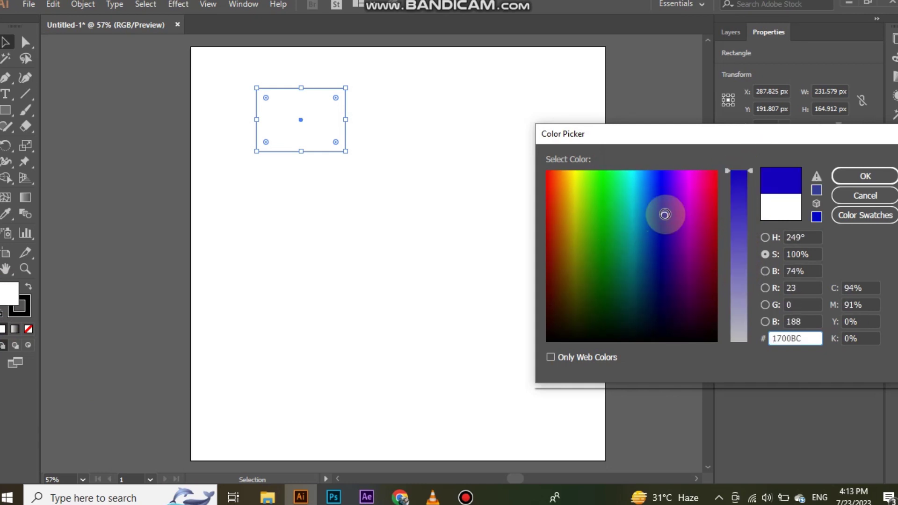
click(863, 178)
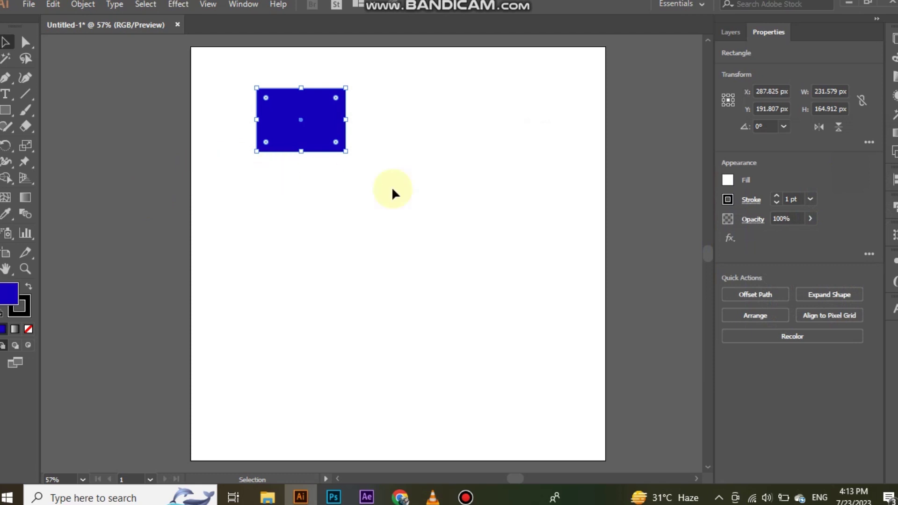
click(391, 190)
Set the rectangle's stroke to yellow E5B900 in the Color Picker and deselect it.
click(273, 142)
double_click(14, 312)
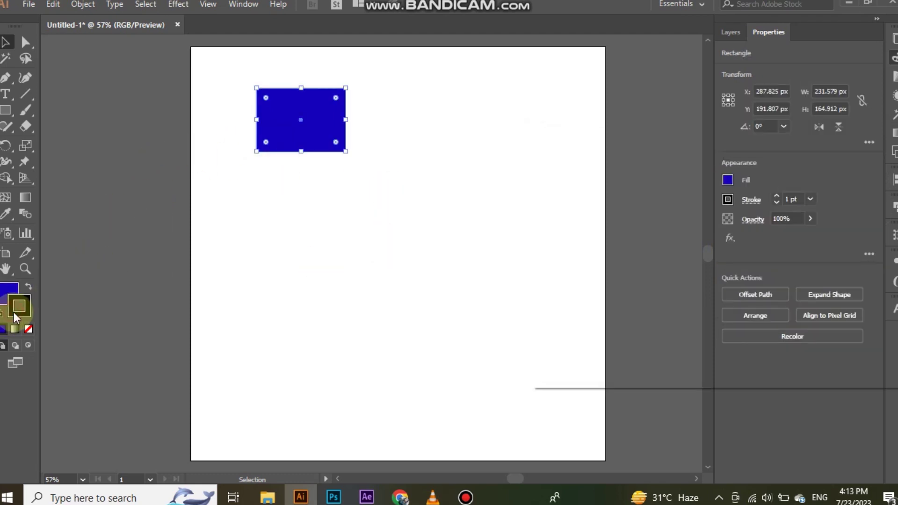
mouse_move(667, 279)
mouse_down()
mouse_move(607, 204)
mouse_move(561, 170)
mouse_move(585, 228)
mouse_move(635, 184)
mouse_up()
drag(745, 241, 759, 204)
mouse_move(596, 196)
mouse_down()
mouse_move(575, 211)
mouse_move(570, 193)
mouse_up()
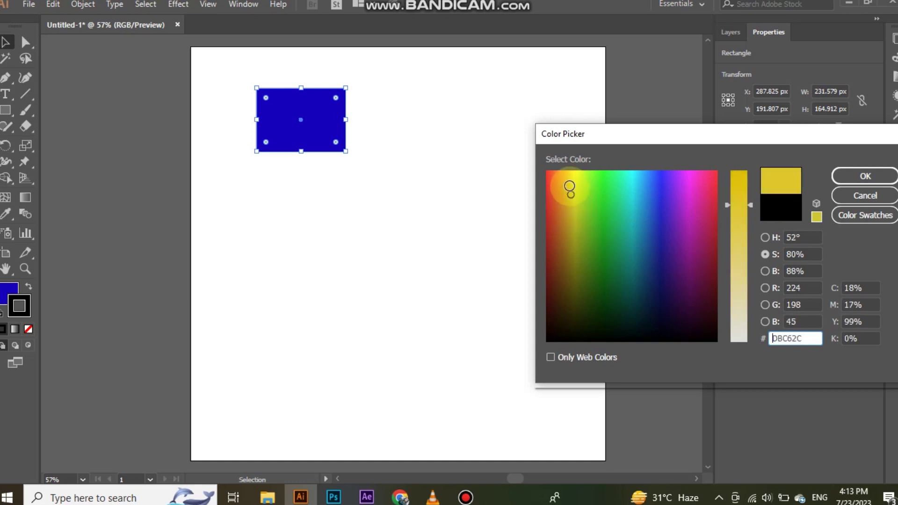
drag(739, 212, 750, 164)
drag(736, 199, 743, 123)
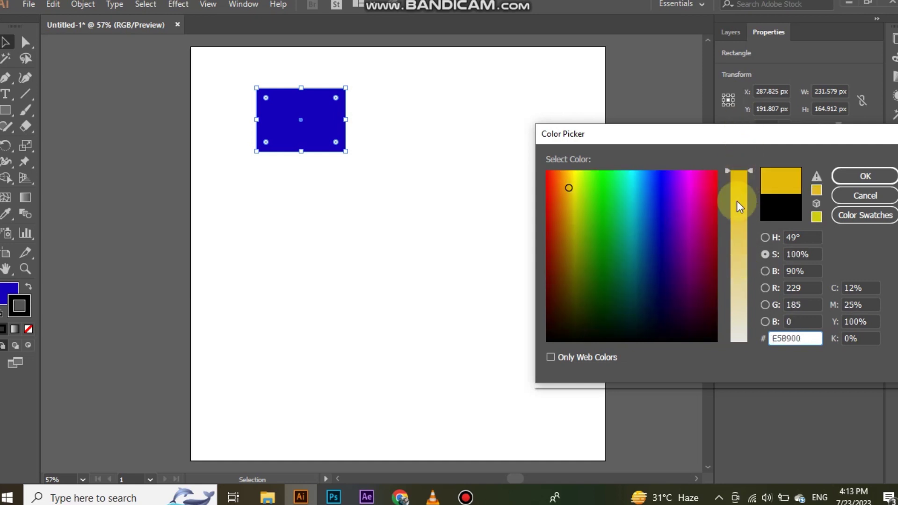
click(864, 176)
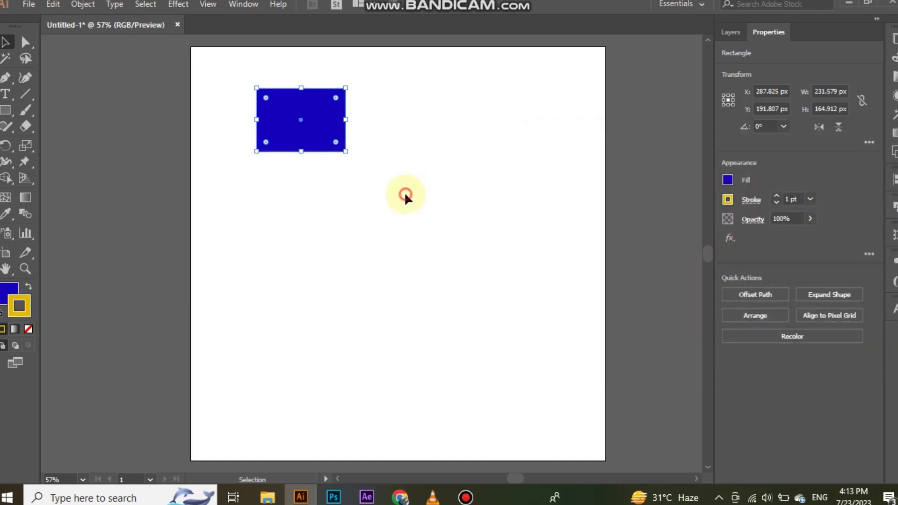
click(405, 199)
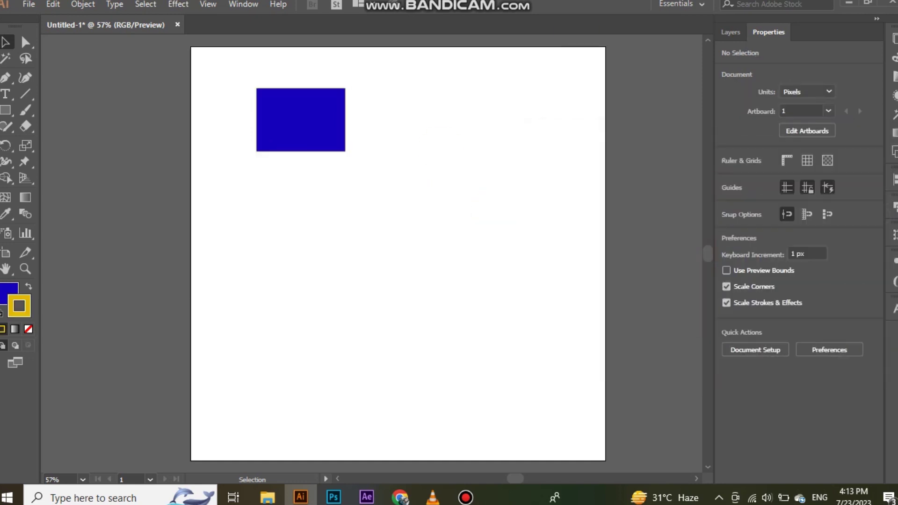
Examine the rectangle's yellow stroke up close at 200% with the rectangle deselected.
click(325, 131)
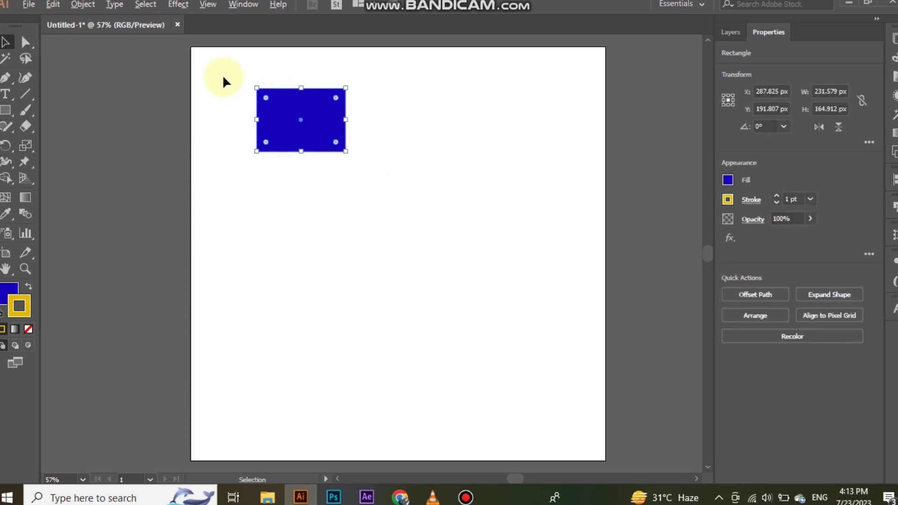
scroll(223, 74, up, 3)
scroll(562, 196, up, 2)
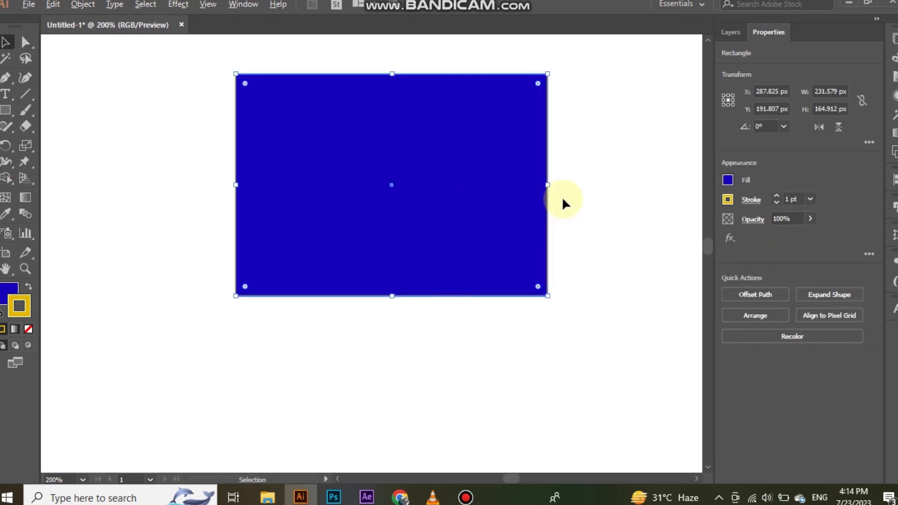
scroll(562, 197, down, 1)
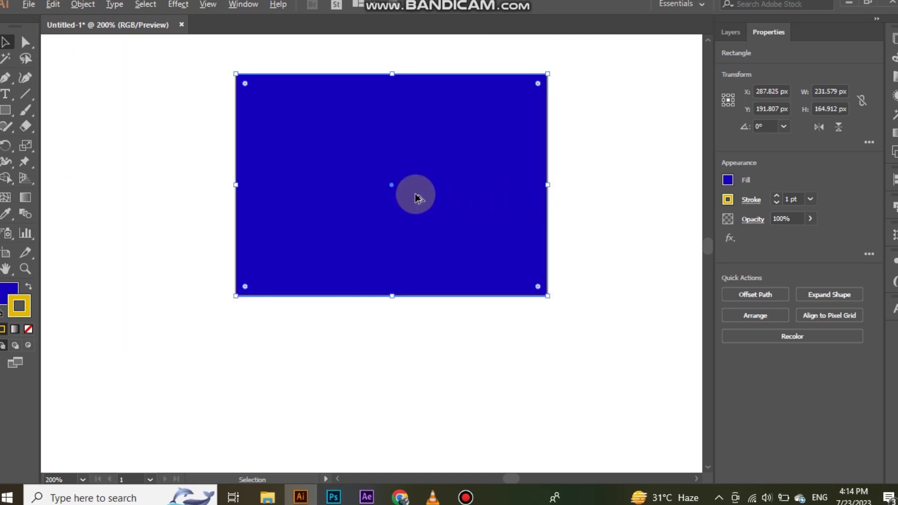
scroll(417, 197, up, 1)
scroll(415, 196, down, 1)
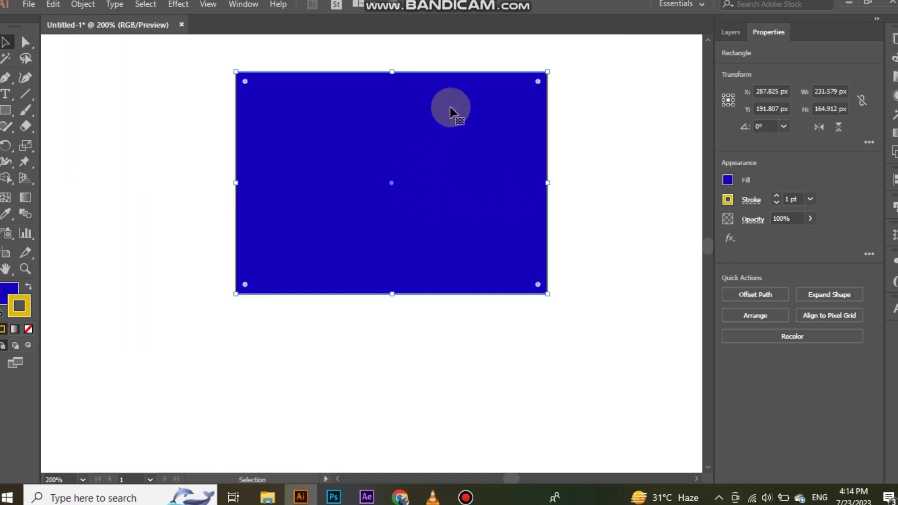
click(545, 334)
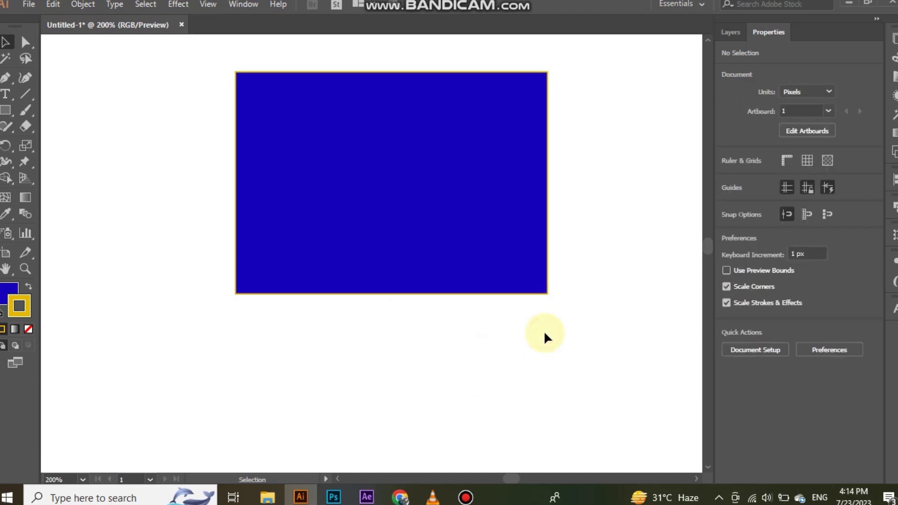
Increase the rectangle's stroke weight to 17 pt and reduce it back to 9 pt.
click(425, 198)
click(776, 197)
click(776, 197)
click(776, 197)
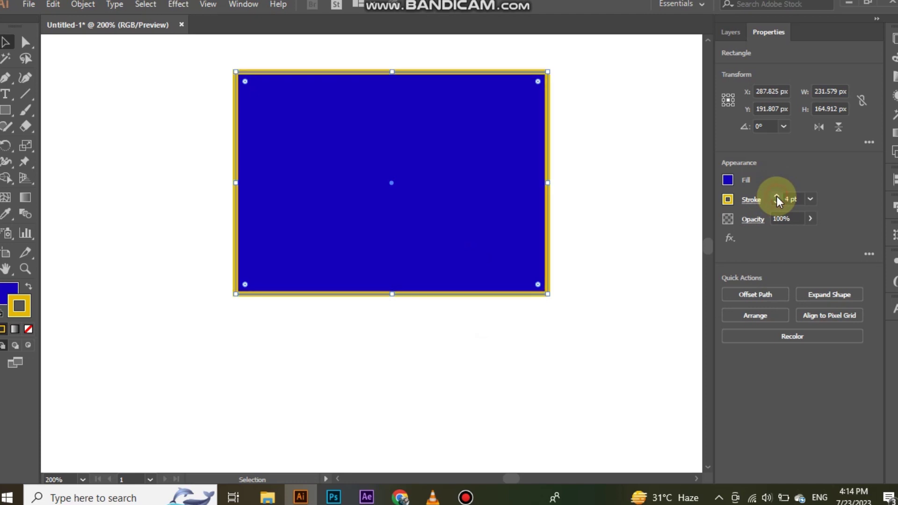
click(776, 197)
click(776, 197)
click(776, 197)
click(776, 196)
click(777, 197)
click(776, 196)
click(777, 197)
click(776, 197)
click(777, 197)
click(776, 197)
click(776, 197)
click(777, 197)
click(776, 197)
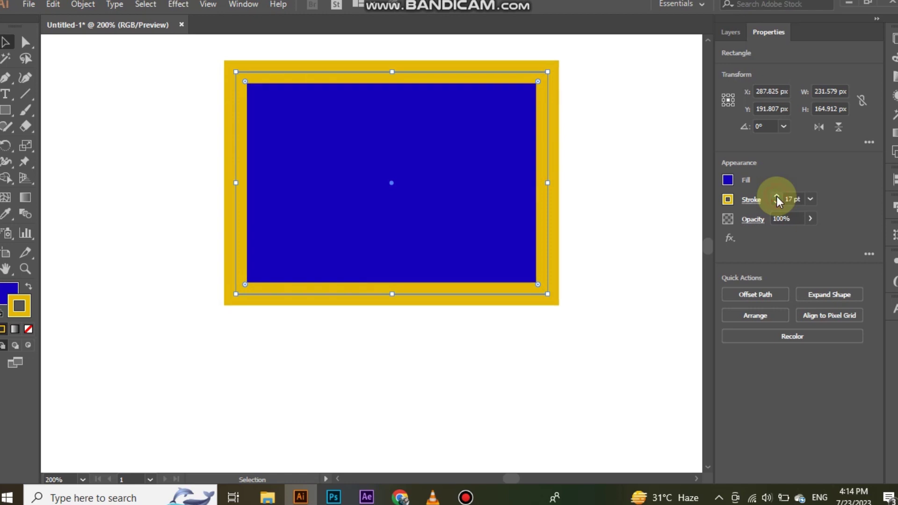
click(776, 203)
click(776, 202)
click(776, 203)
click(776, 202)
click(776, 202)
click(775, 202)
click(775, 202)
click(776, 202)
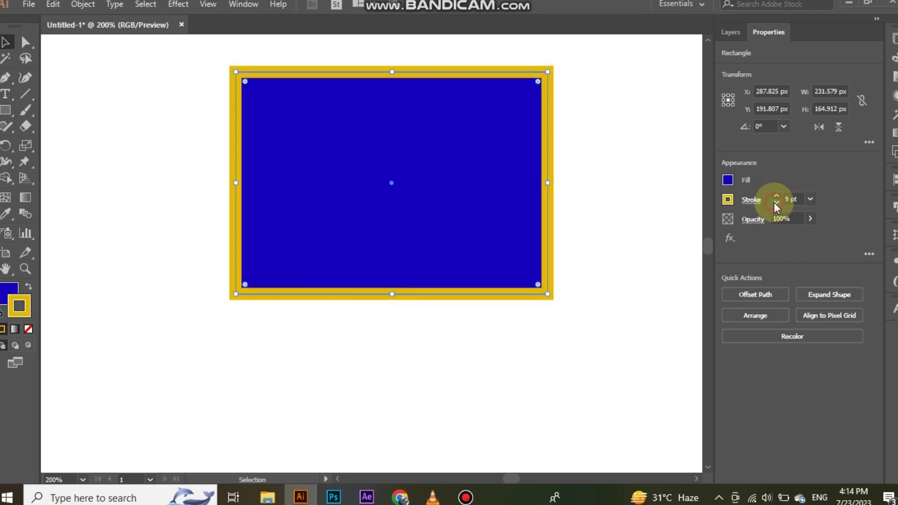
click(616, 274)
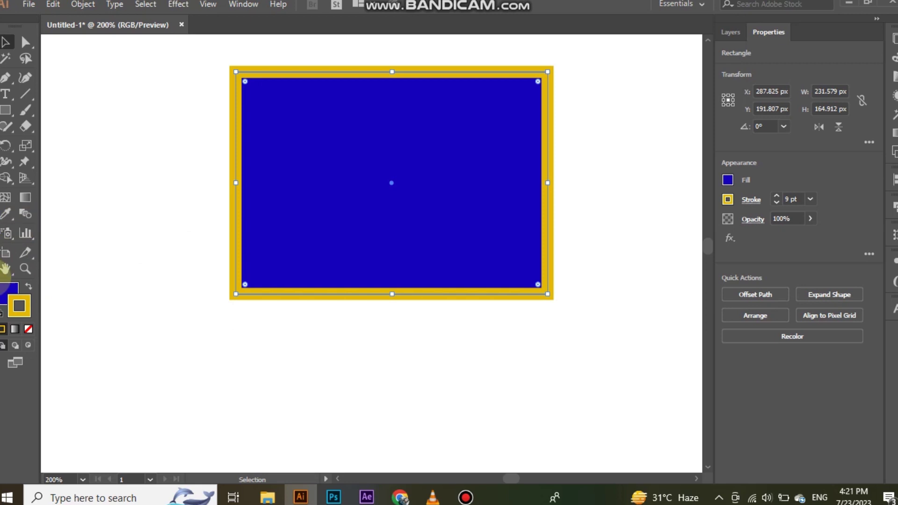
Try new fill colours for the rectangle in the Color Picker using its hue, saturation, brightness and blue-channel modes.
click(10, 292)
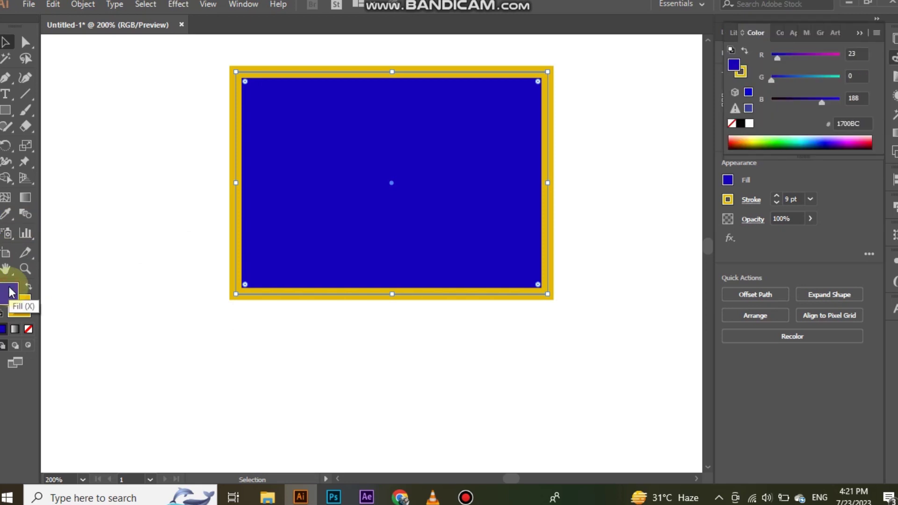
double_click(9, 293)
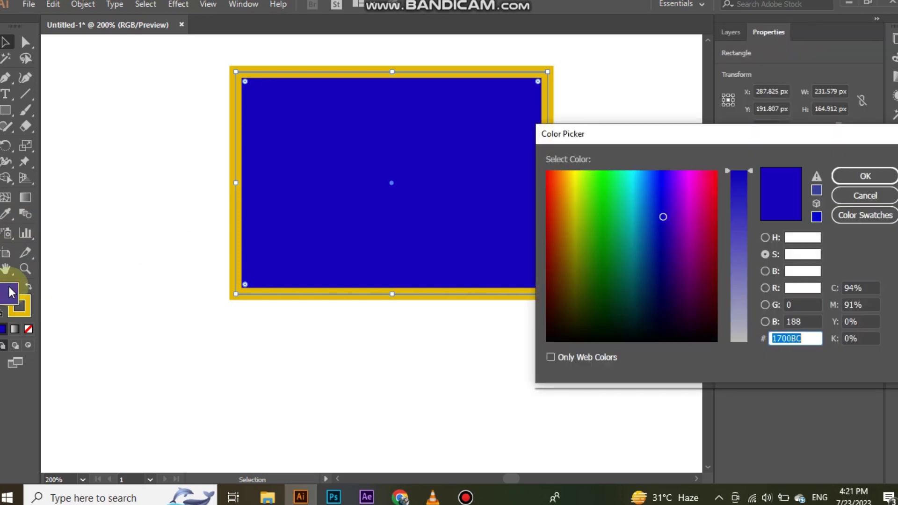
click(767, 237)
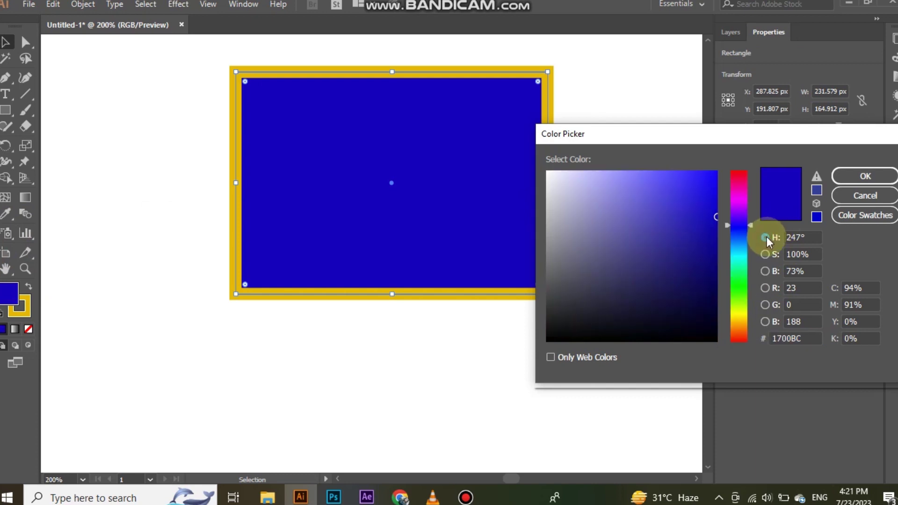
mouse_move(715, 203)
mouse_down()
mouse_move(693, 214)
mouse_move(559, 186)
mouse_move(633, 183)
mouse_move(699, 194)
mouse_move(727, 267)
mouse_move(718, 280)
mouse_move(712, 349)
mouse_move(732, 119)
mouse_move(733, 338)
mouse_move(731, 176)
mouse_move(619, 186)
mouse_move(696, 192)
mouse_up()
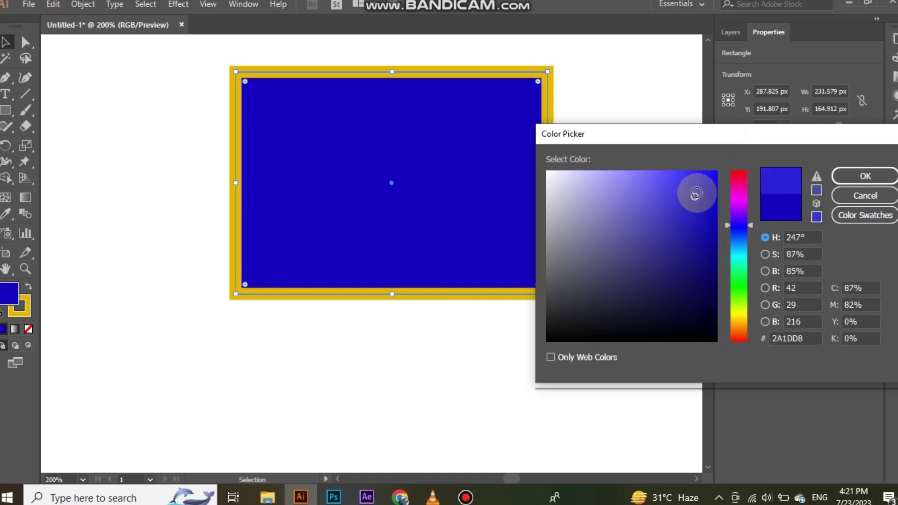
click(764, 254)
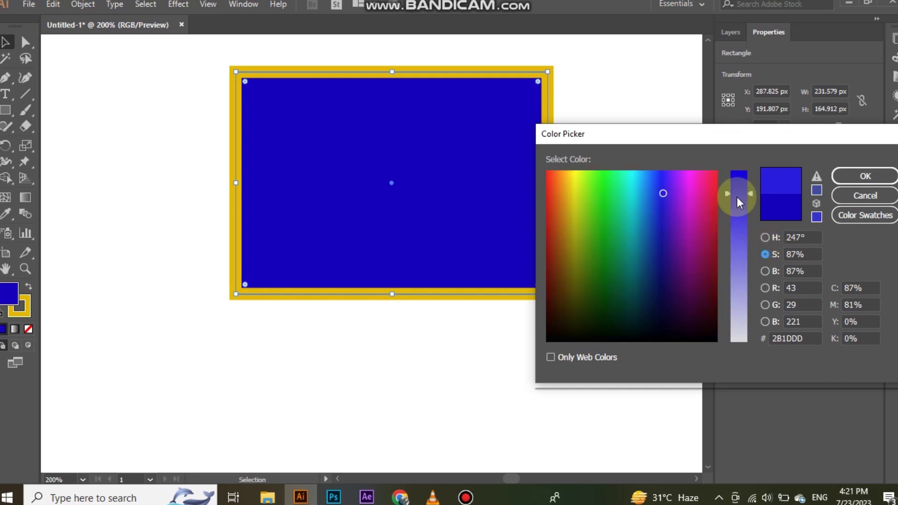
mouse_move(668, 195)
mouse_down()
mouse_move(655, 336)
mouse_move(665, 190)
mouse_up()
drag(736, 198, 744, 156)
mouse_move(747, 234)
mouse_down()
mouse_move(762, 381)
mouse_move(721, 104)
mouse_move(759, 222)
mouse_move(747, 332)
mouse_move(750, 209)
mouse_up()
click(763, 237)
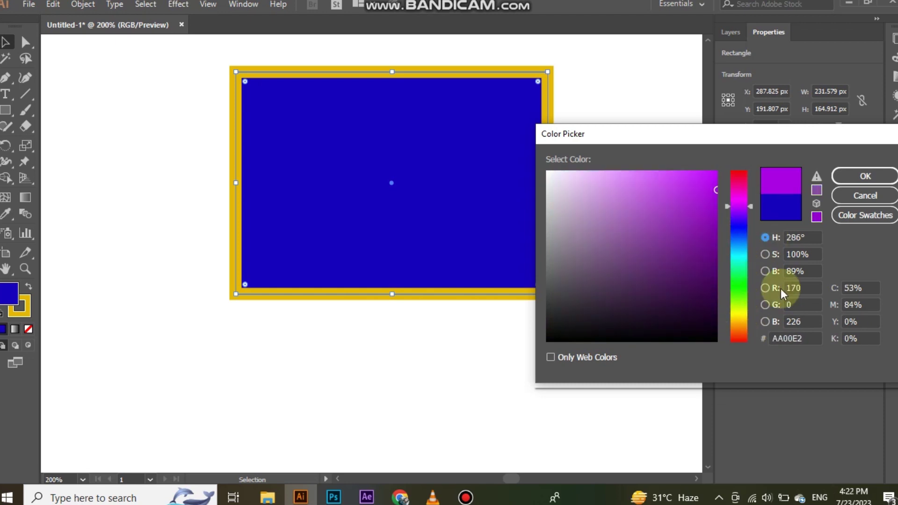
click(765, 271)
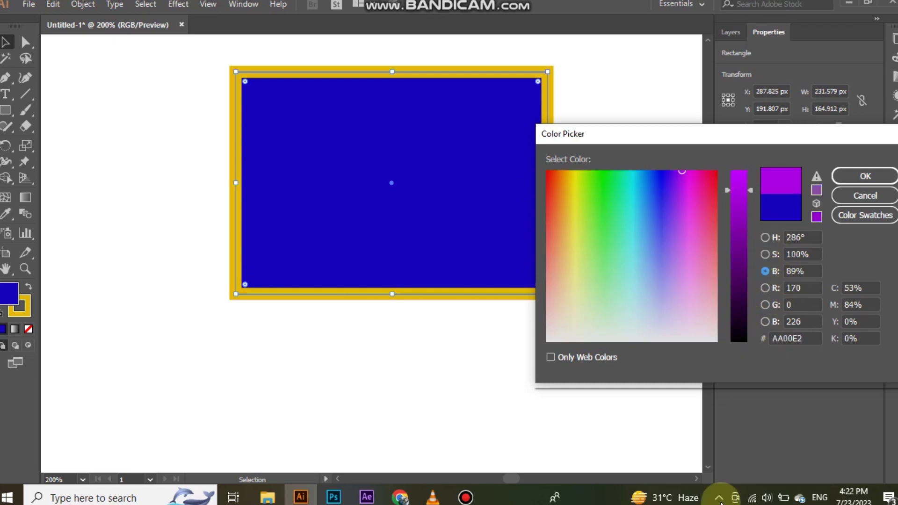
mouse_move(739, 194)
mouse_down()
mouse_move(735, 332)
mouse_move(747, 160)
mouse_move(741, 341)
mouse_move(741, 200)
mouse_up()
click(766, 322)
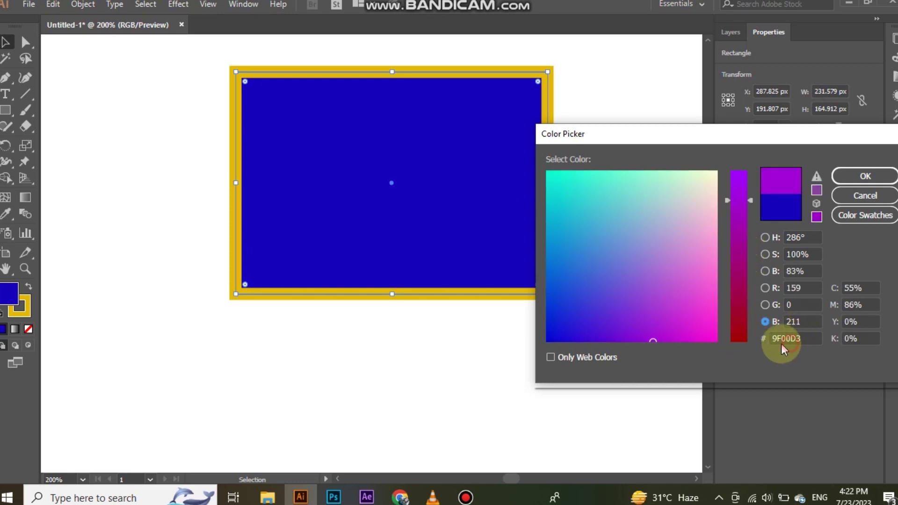
drag(798, 340, 776, 338)
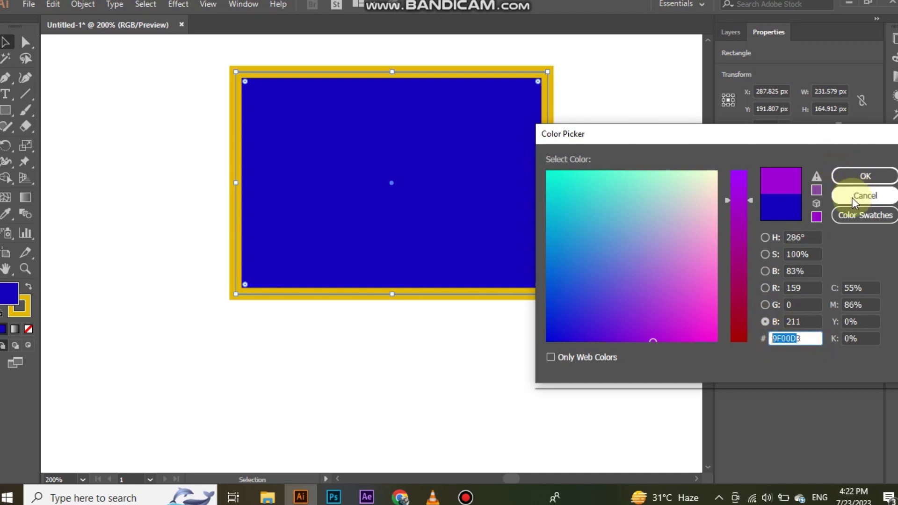
Browse the Color Picker's colour swatches, try White as the rectangle's fill, and cancel the colour change.
click(847, 217)
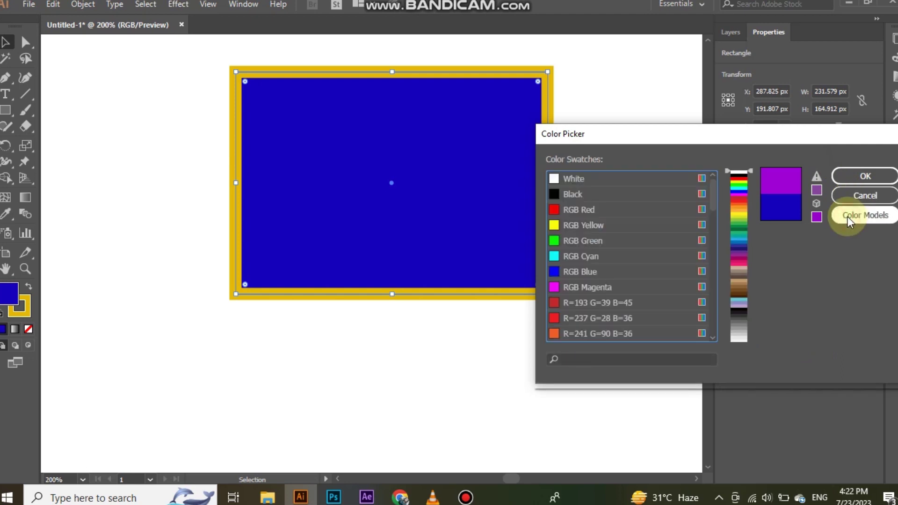
scroll(617, 241, down, 8)
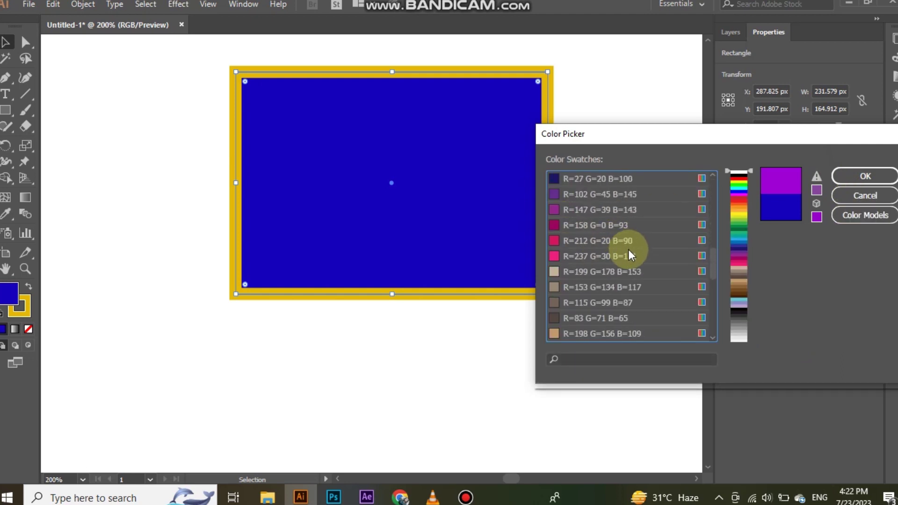
scroll(625, 274, down, 7)
scroll(625, 274, up, 6)
scroll(625, 274, up, 10)
drag(735, 179, 782, 131)
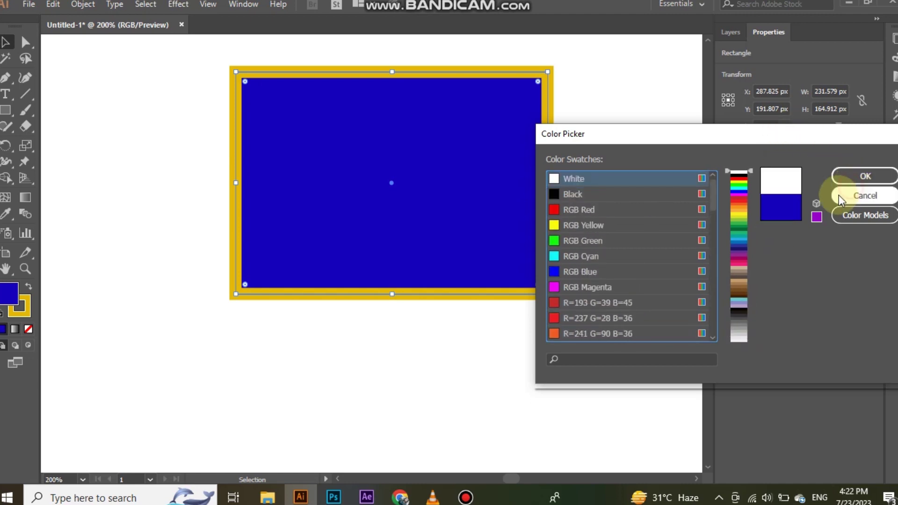
click(859, 195)
click(493, 117)
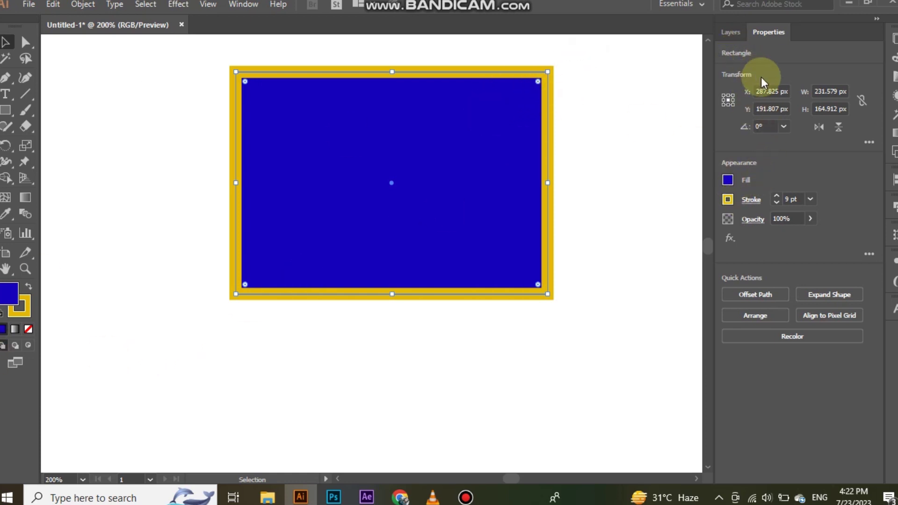
Review the rectangle's position and size values and set its width to 245.579 px.
drag(761, 91, 770, 91)
drag(835, 89, 830, 91)
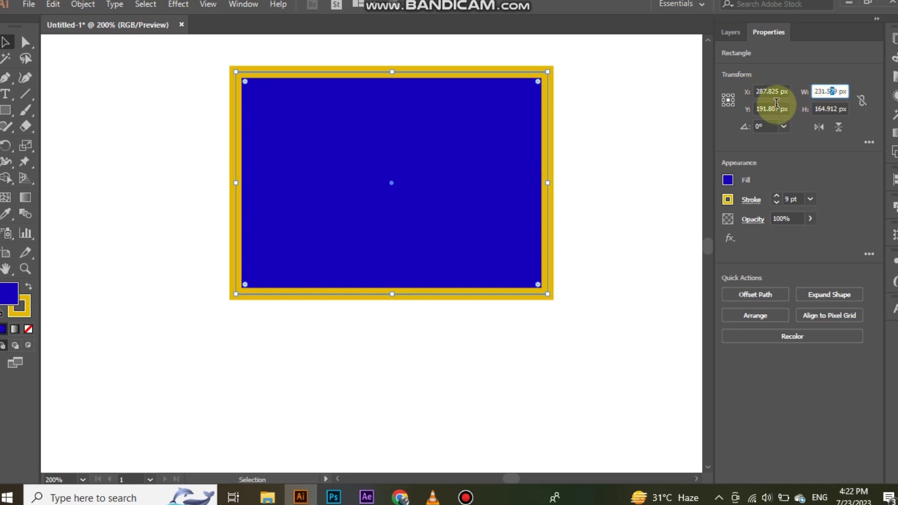
drag(776, 111, 760, 111)
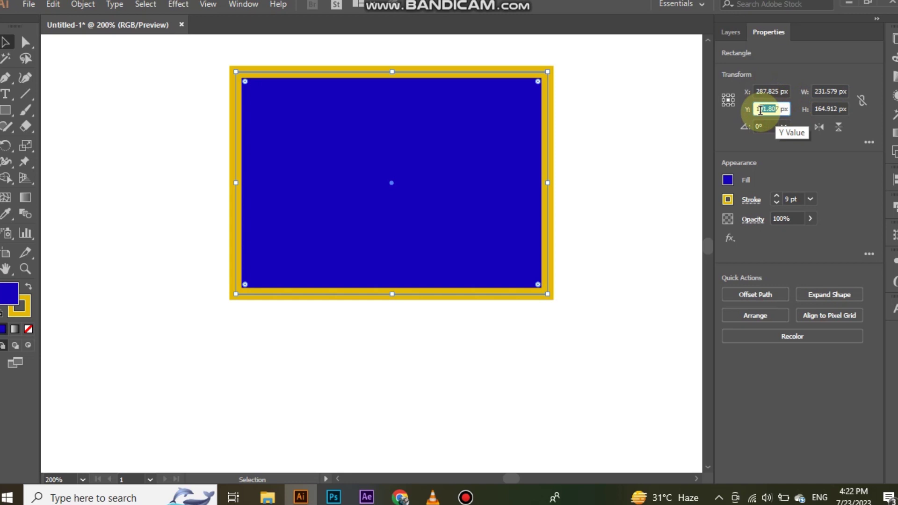
mouse_move(822, 92)
mouse_down()
mouse_move(831, 91)
mouse_move(826, 106)
mouse_up()
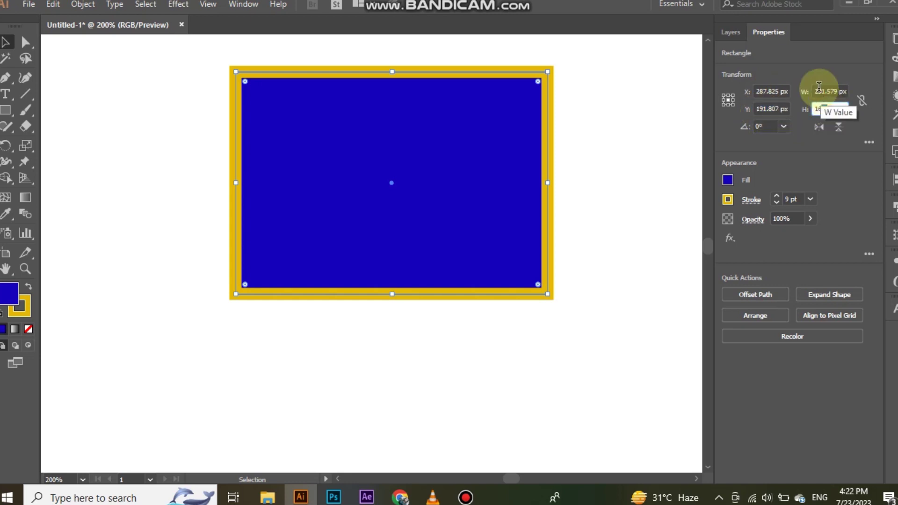
drag(826, 89, 819, 95)
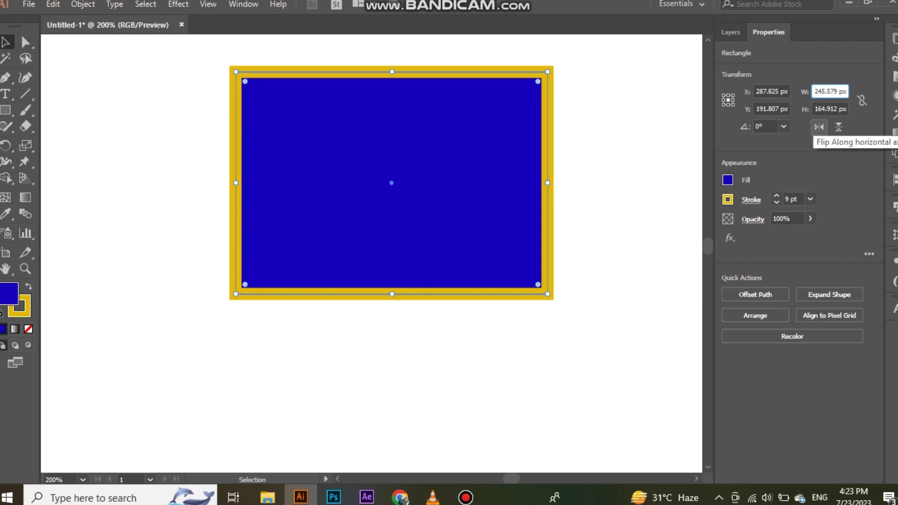
text(45)
key(Return)
Set the rectangle's height to 200.912 px.
click(825, 108)
drag(824, 107, 811, 113)
text(20)
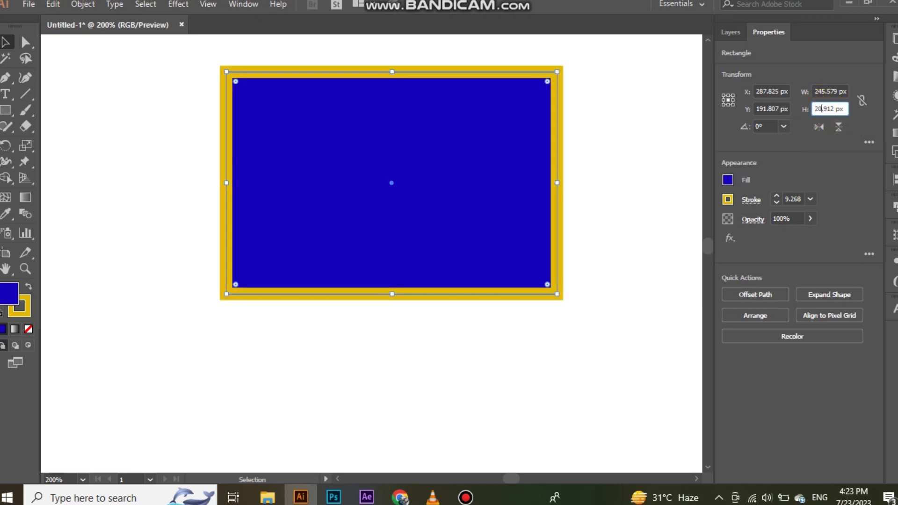
key(Return)
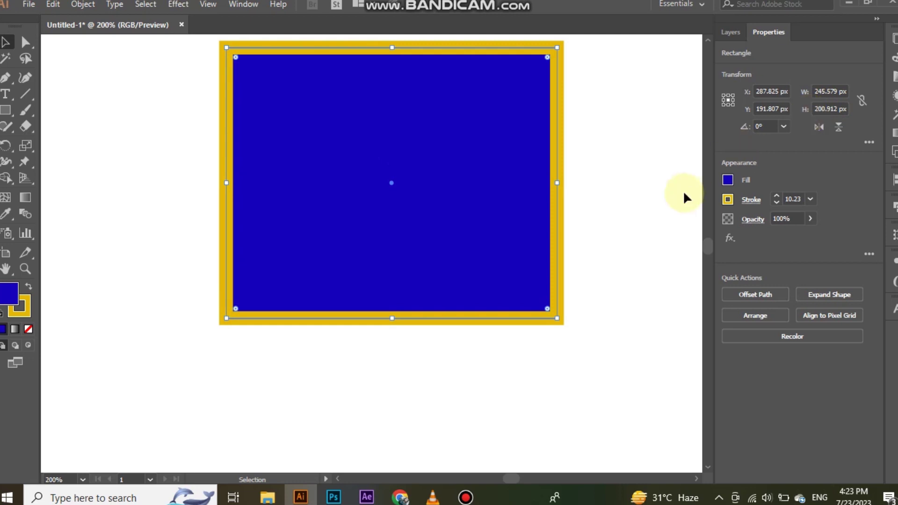
scroll(625, 262, up, 2)
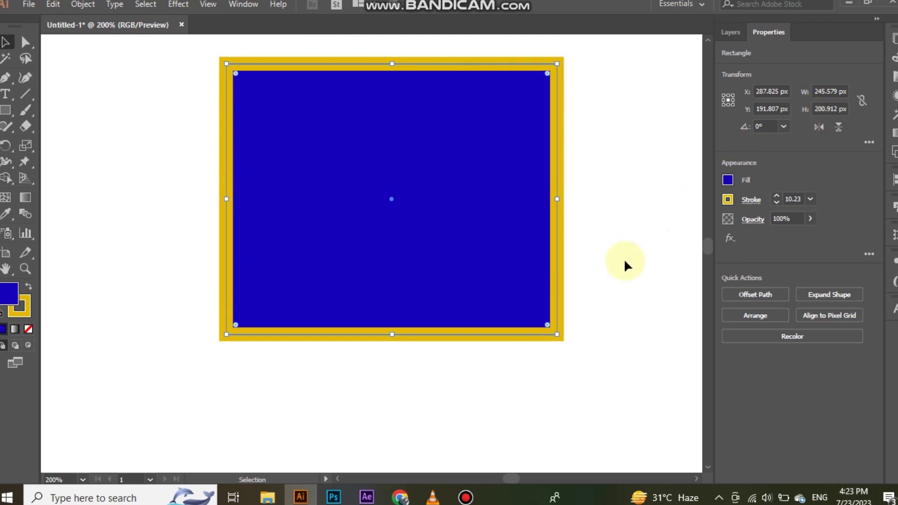
Try rotating the rectangle to 30°, 60°, 90° and 180°, and return its rotation to 0°.
click(788, 123)
click(794, 152)
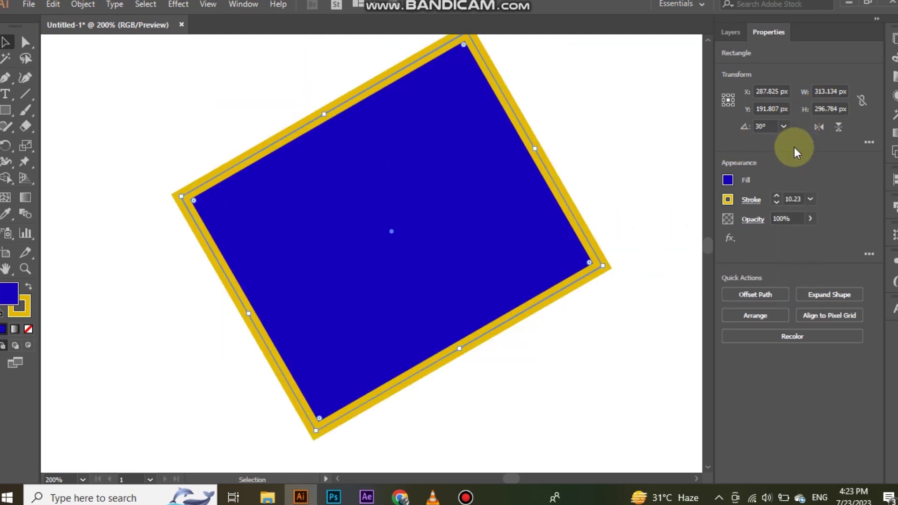
click(784, 128)
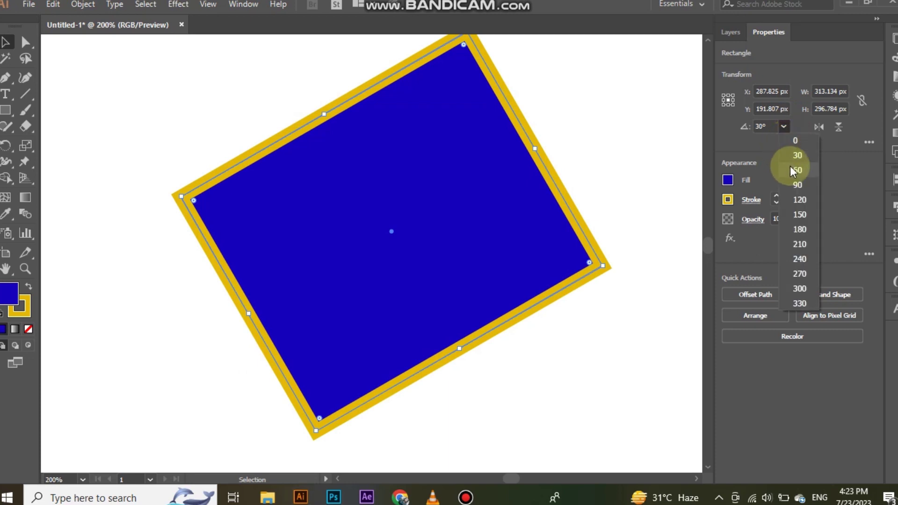
click(789, 167)
click(782, 126)
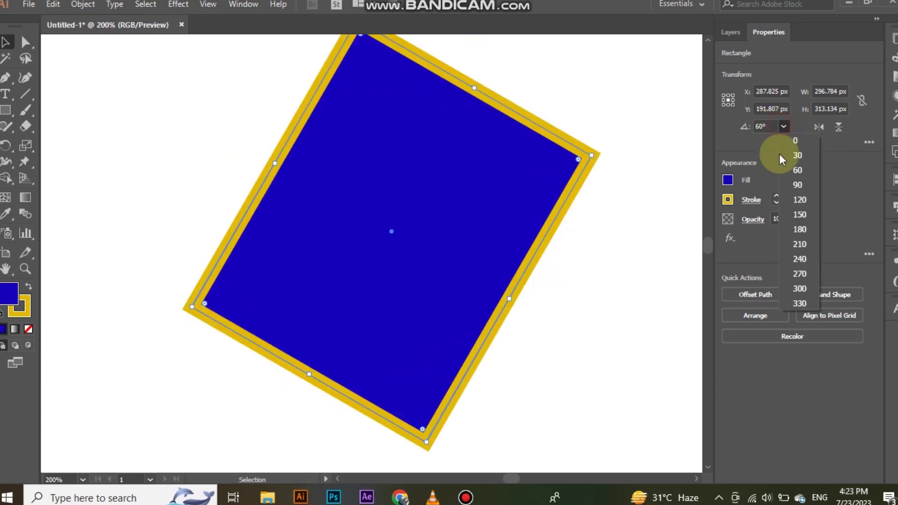
click(794, 189)
click(783, 124)
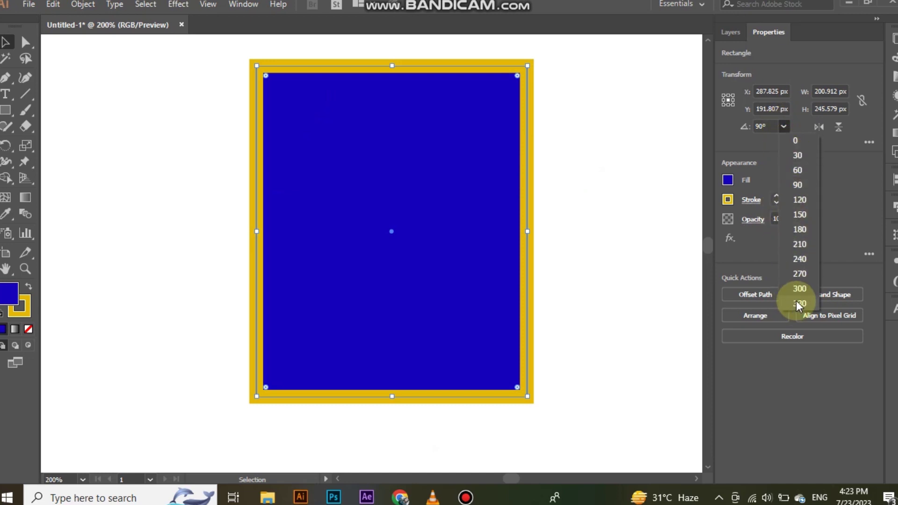
click(805, 228)
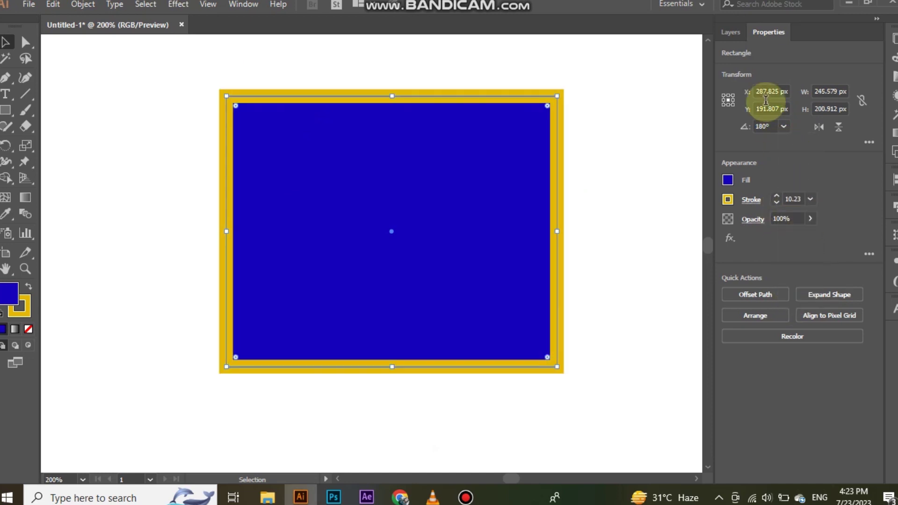
click(787, 130)
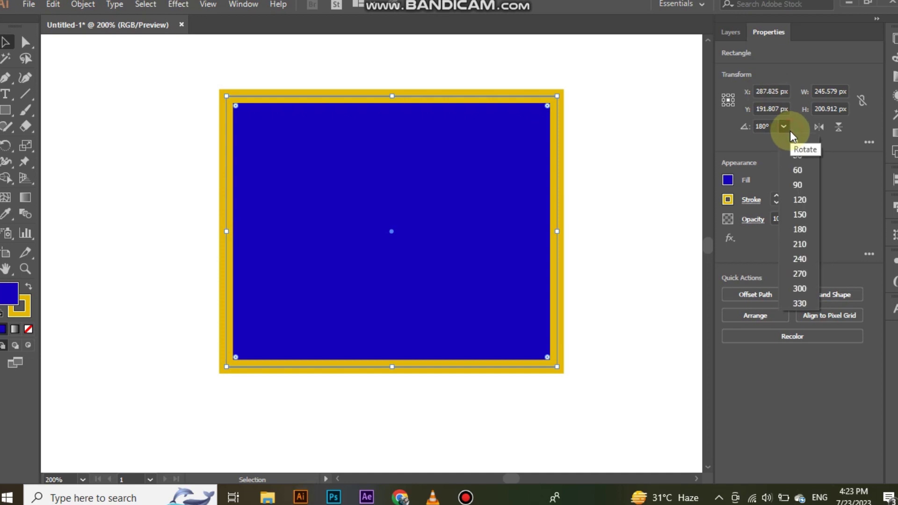
click(792, 138)
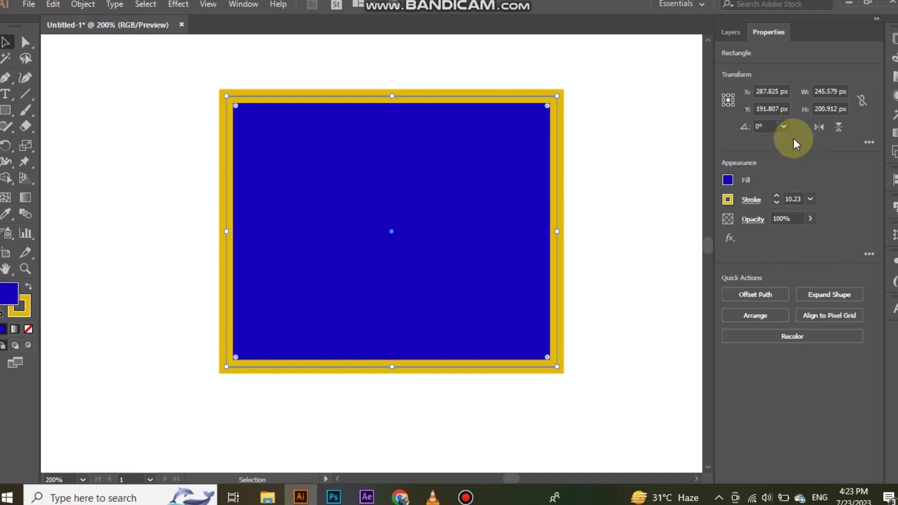
Open the additional transform options, try a 60° rectangle angle, reset it to 0°, and close the options.
click(832, 126)
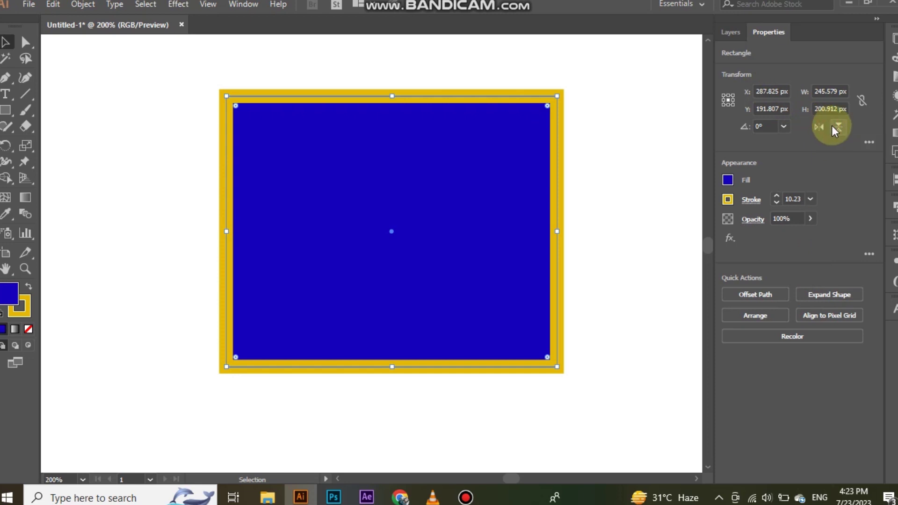
click(869, 143)
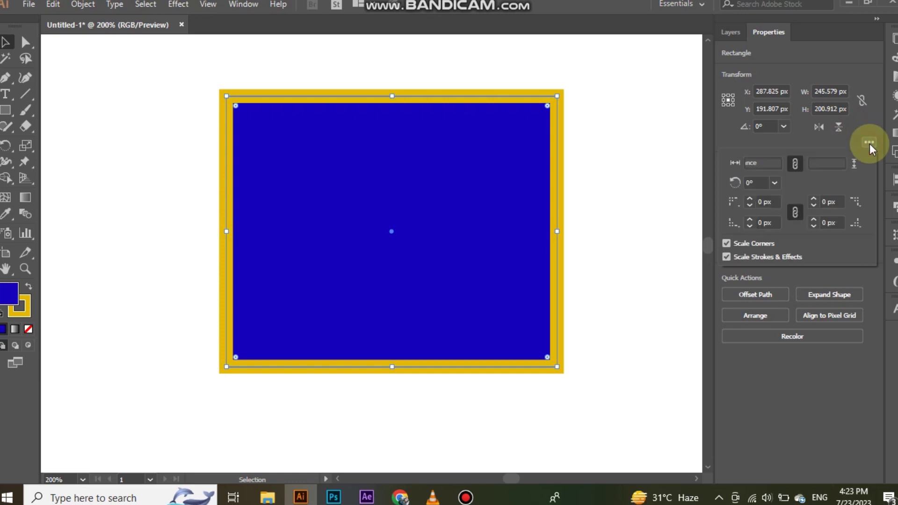
click(774, 183)
click(787, 237)
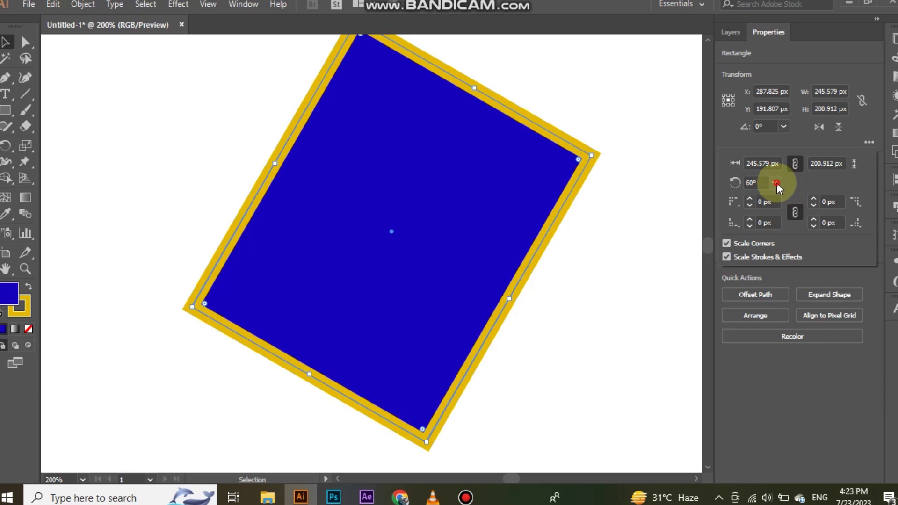
click(775, 183)
click(787, 200)
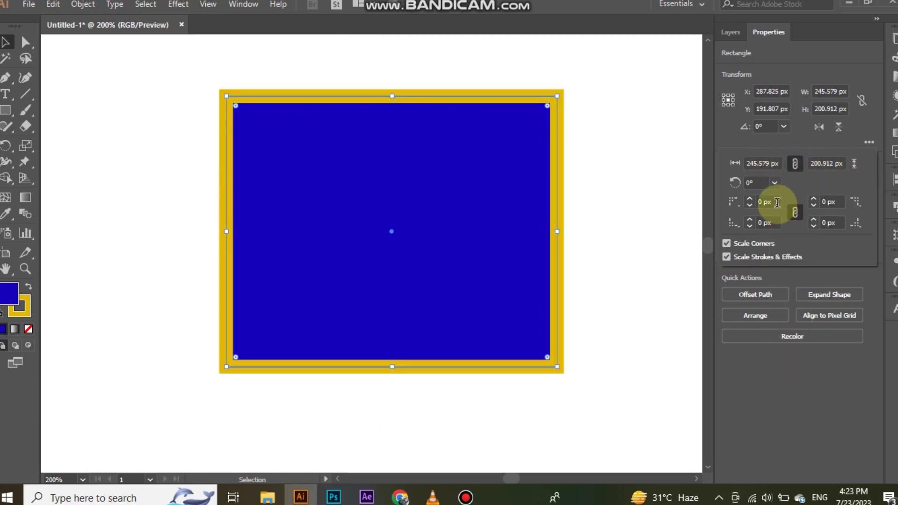
click(868, 142)
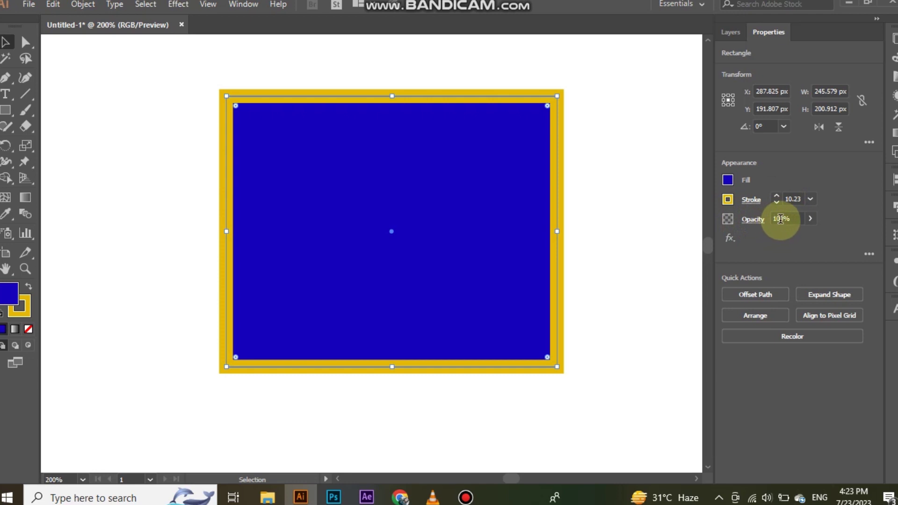
Lower the rectangle's opacity to about 14% and restore it to 100%.
click(809, 219)
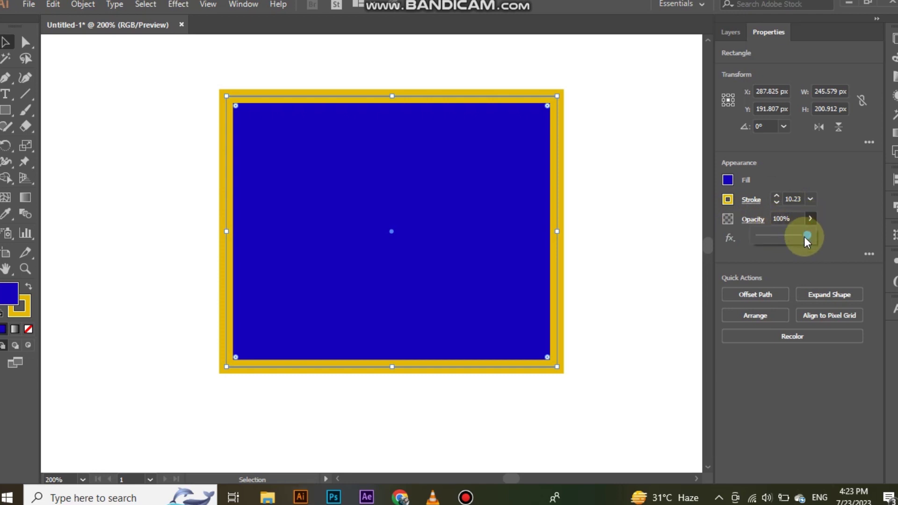
drag(792, 237, 770, 239)
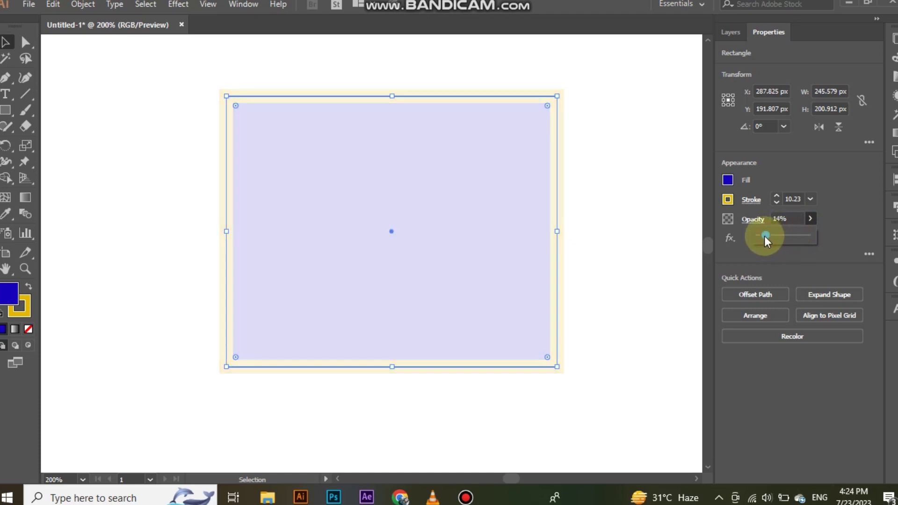
click(863, 211)
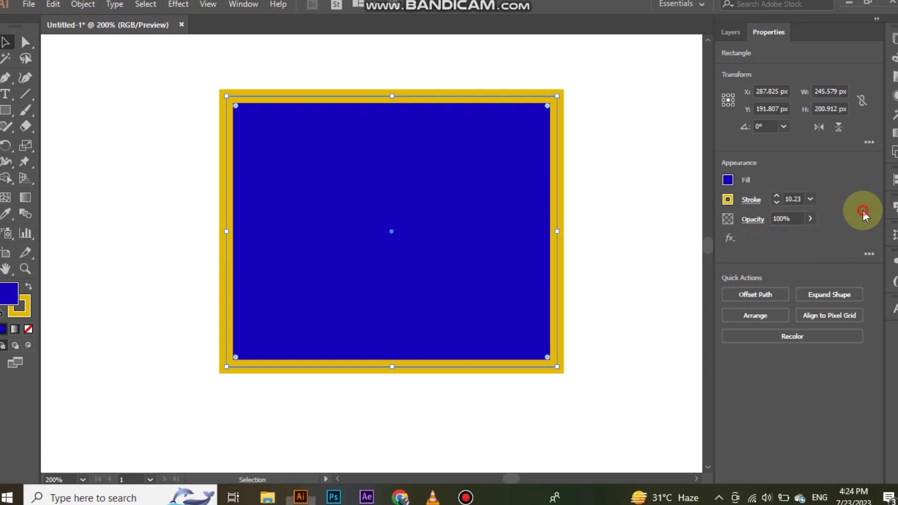
Try moving the rectangle's upper-right anchor inward with Direct Selection, to about X 241 px, Y 218 px.
click(25, 45)
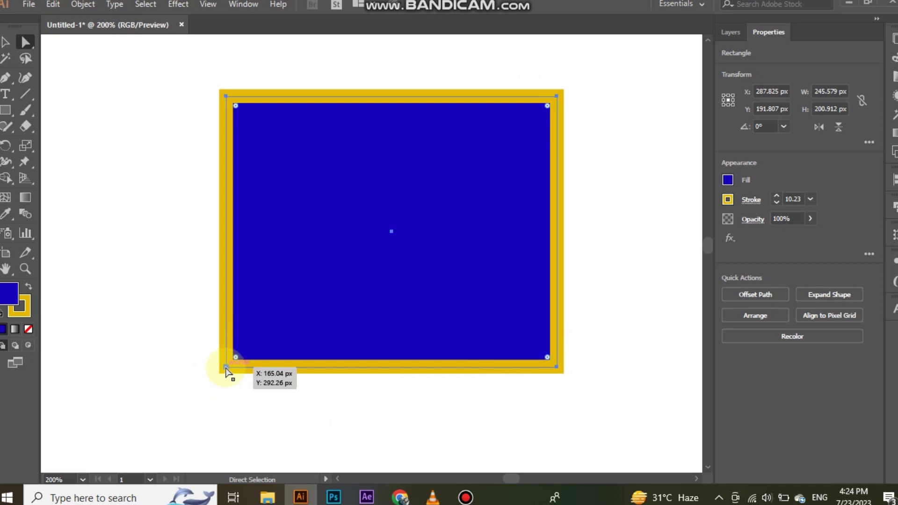
click(226, 97)
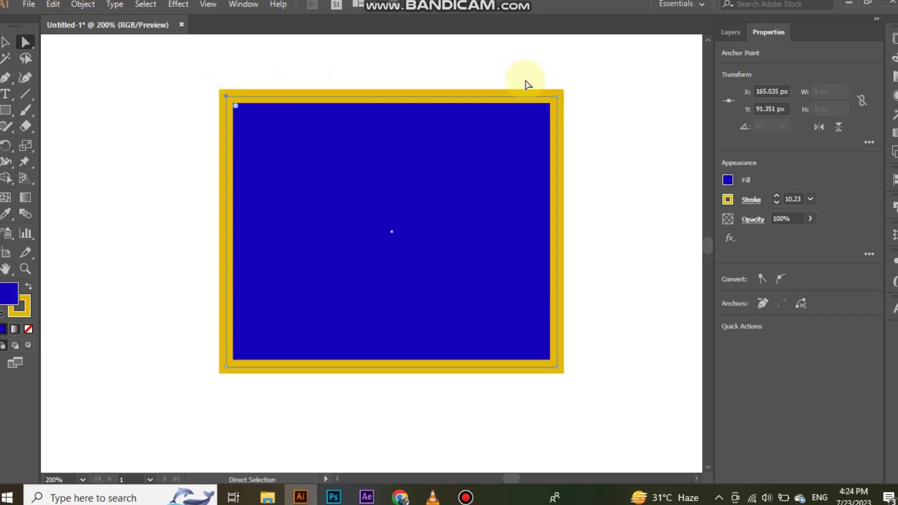
click(556, 97)
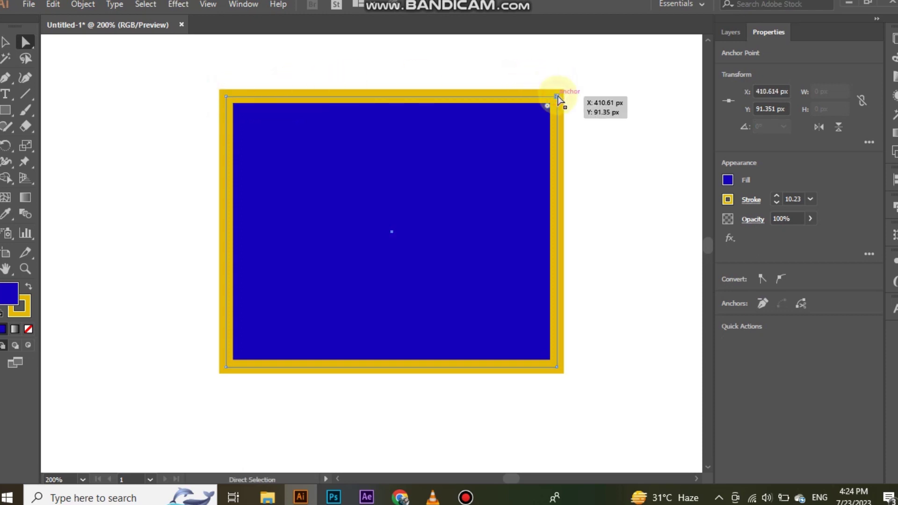
drag(557, 96, 327, 267)
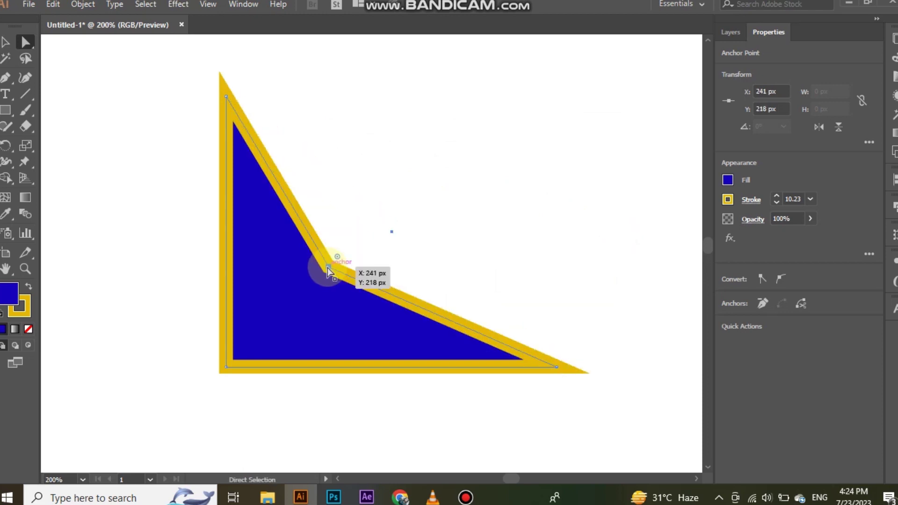
Try moving the upper-left anchor to about X 110.5 px, Y 95 px, and shifting both upper anchors together up and to the right.
click(225, 97)
drag(226, 97, 153, 102)
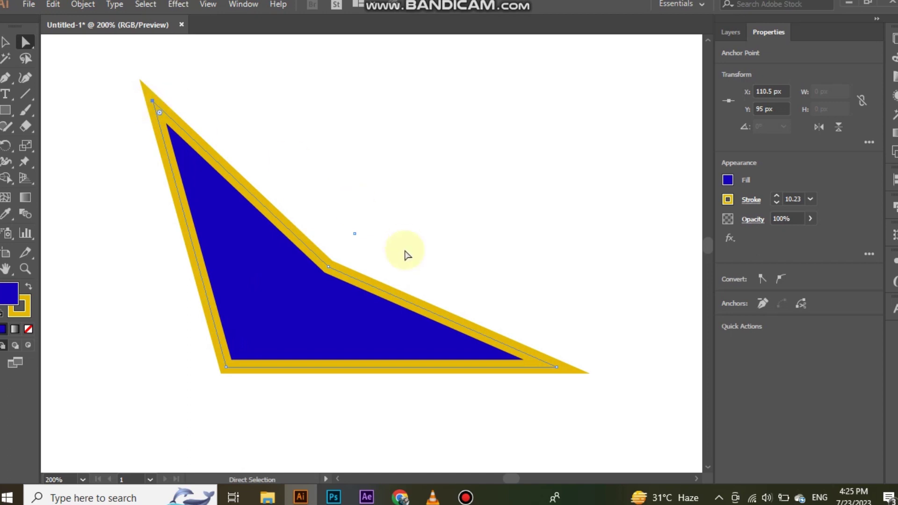
shift+click(329, 268)
drag(329, 268, 571, 191)
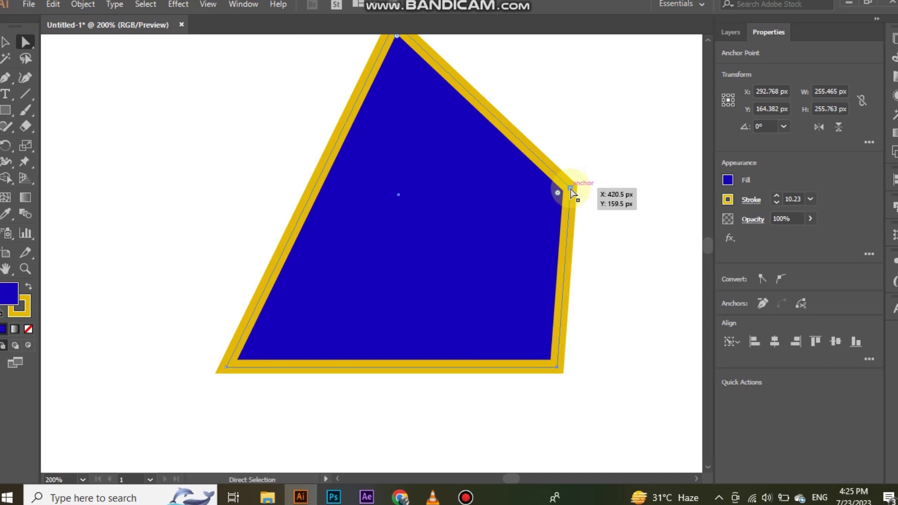
scroll(555, 250, up, 2)
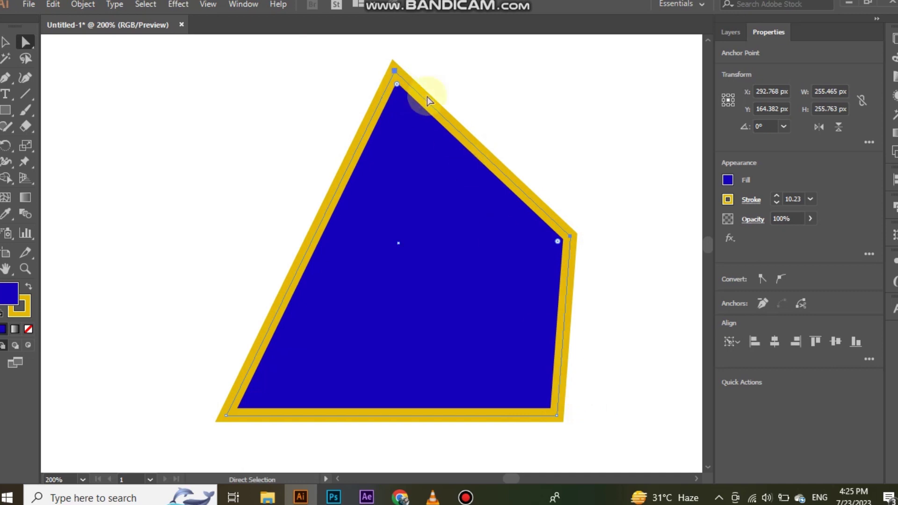
Try rounding only the shape's right-hand upper corner with its corner widget, and undo the rounding.
click(626, 202)
drag(626, 197, 519, 288)
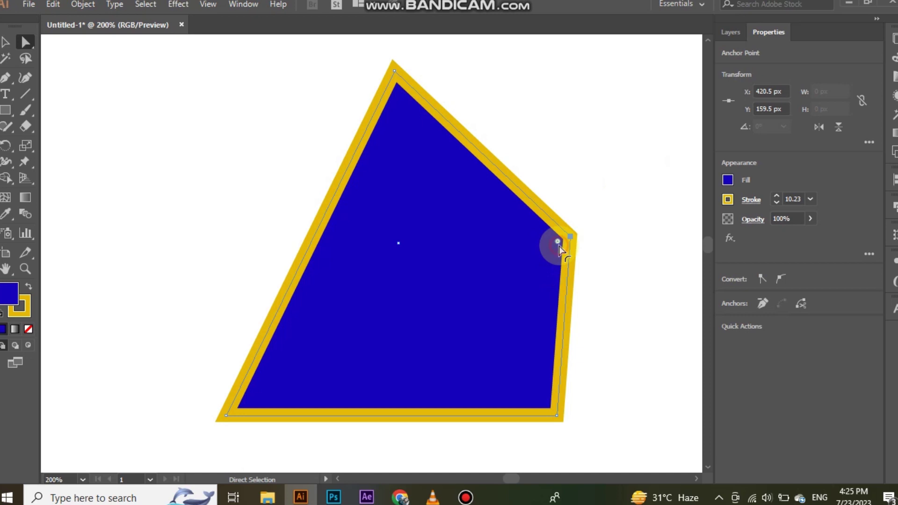
drag(560, 246, 384, 299)
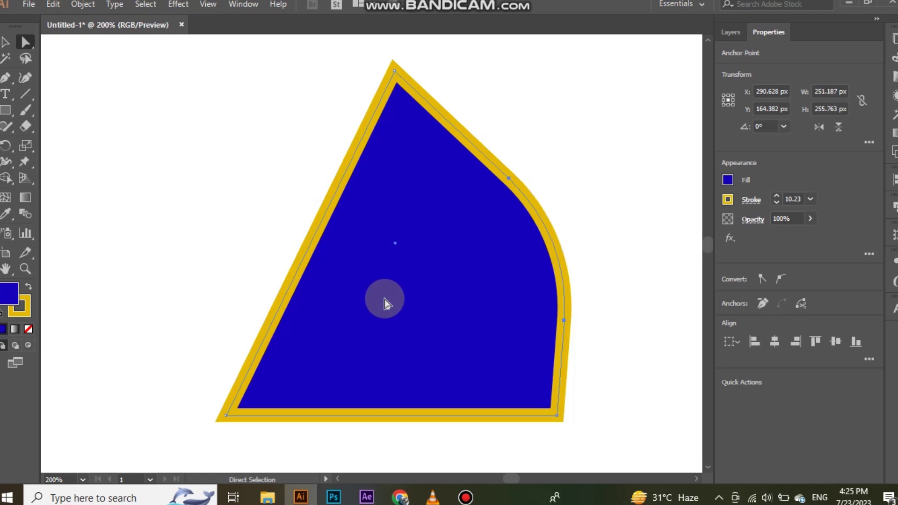
key(ctrl+z)
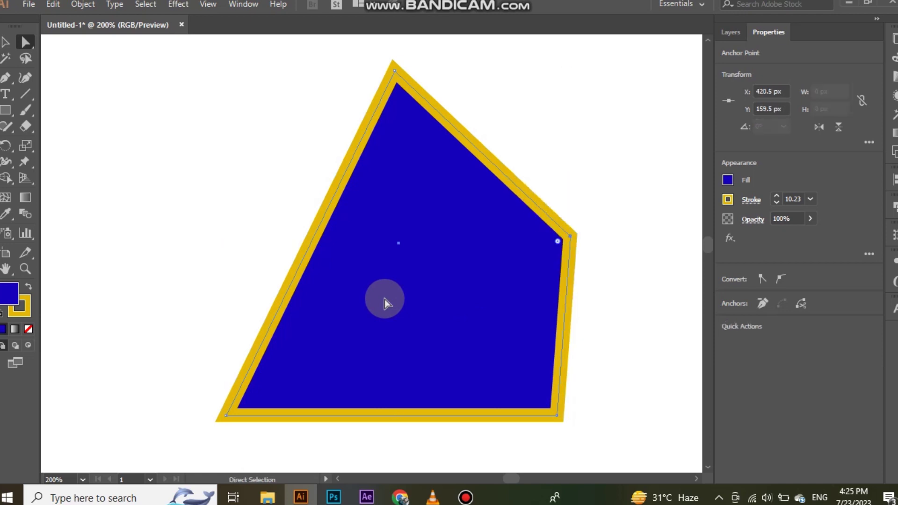
Try rounding the shape's two upper corners together, and undo the rounding.
drag(350, 57, 596, 279)
drag(397, 85, 431, 281)
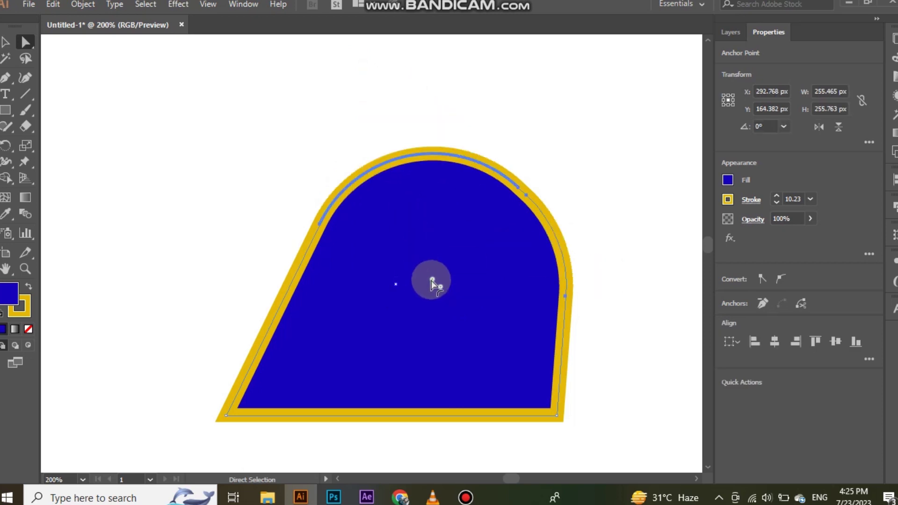
click(552, 128)
key(ctrl+z)
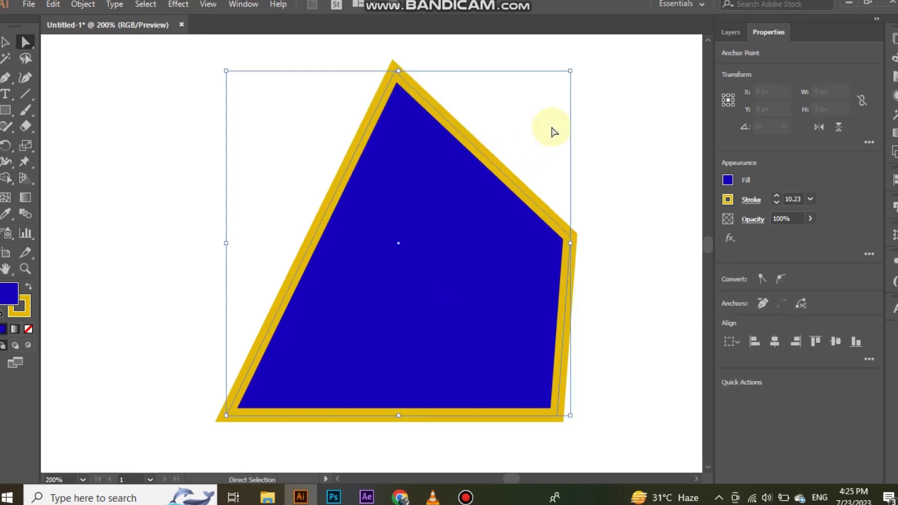
Try rounding the shape's lower-left corner to a radius of about 153 px, and undo the rounding.
drag(186, 378, 286, 455)
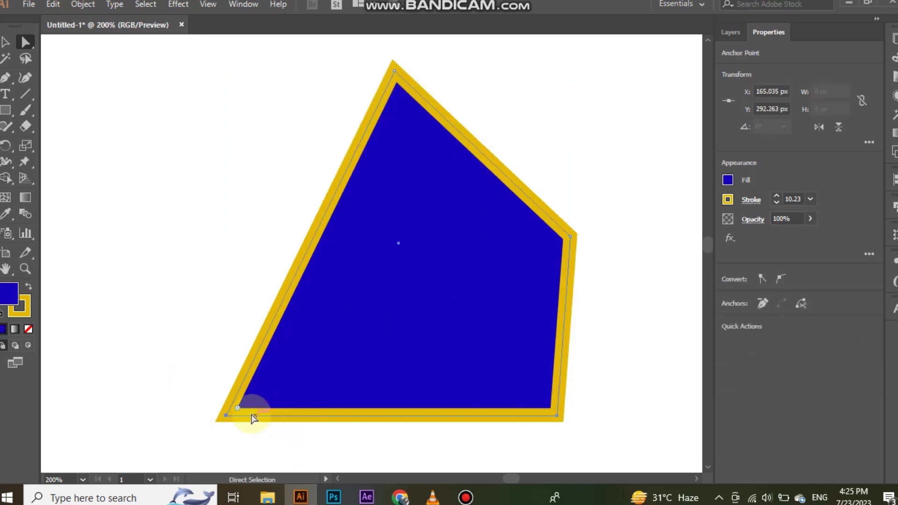
drag(238, 406, 636, 216)
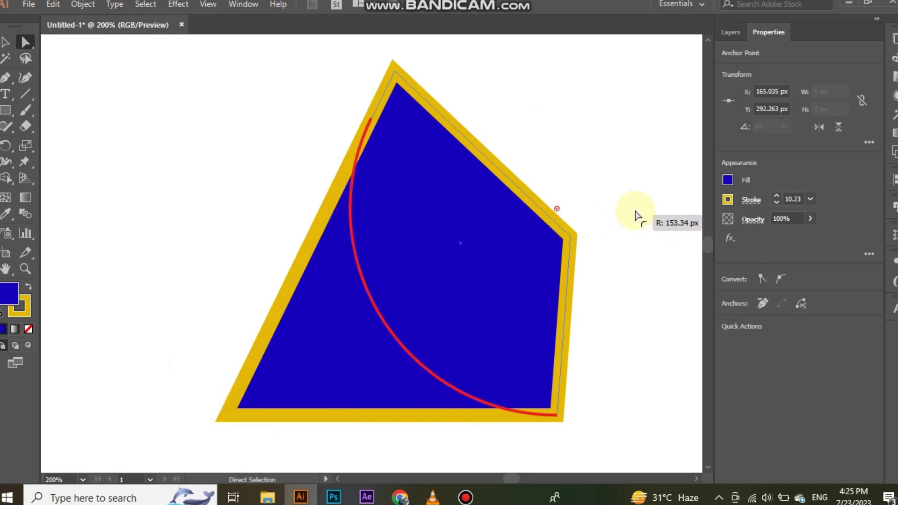
drag(636, 216, 629, 185)
click(628, 183)
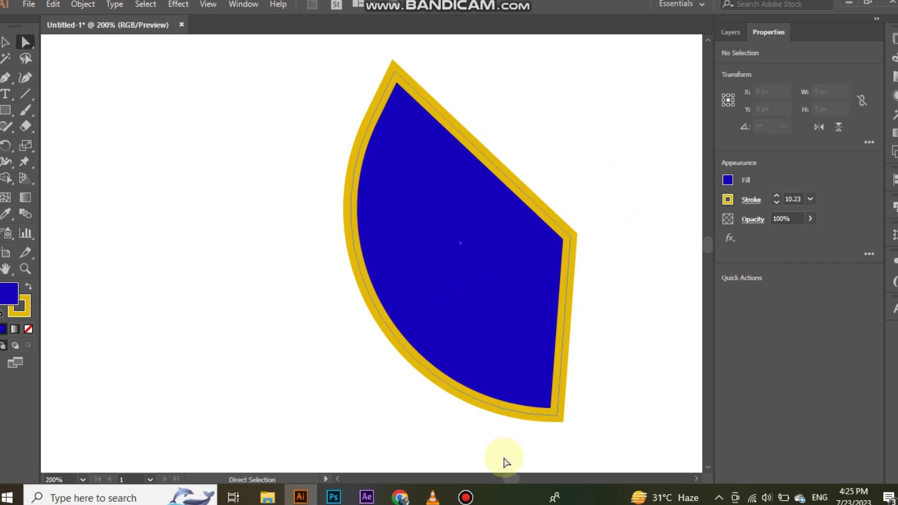
drag(601, 385, 505, 457)
click(555, 112)
key(ctrl+z)
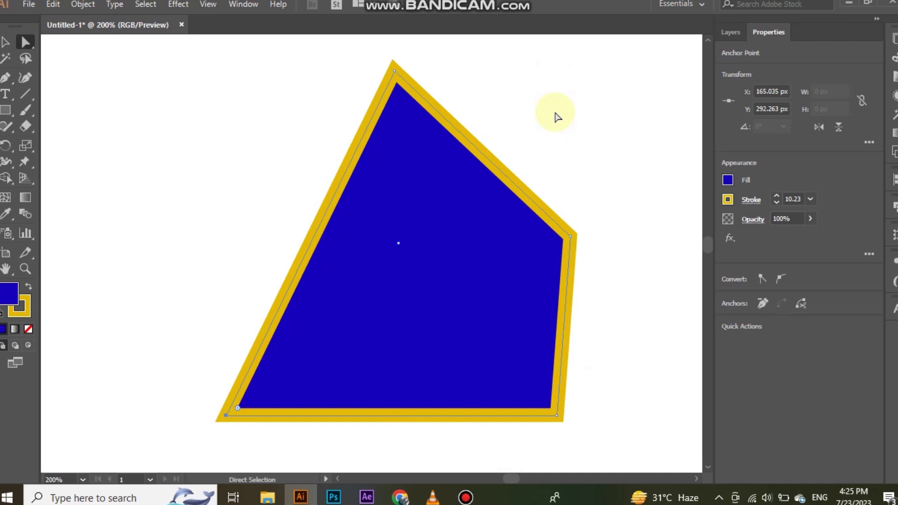
Undo all the anchor moves back to the plain rectangle and deselect it.
key(ctrl+z)
key(ctrl+z)
key(ctrl+z)
key(ctrl+z)
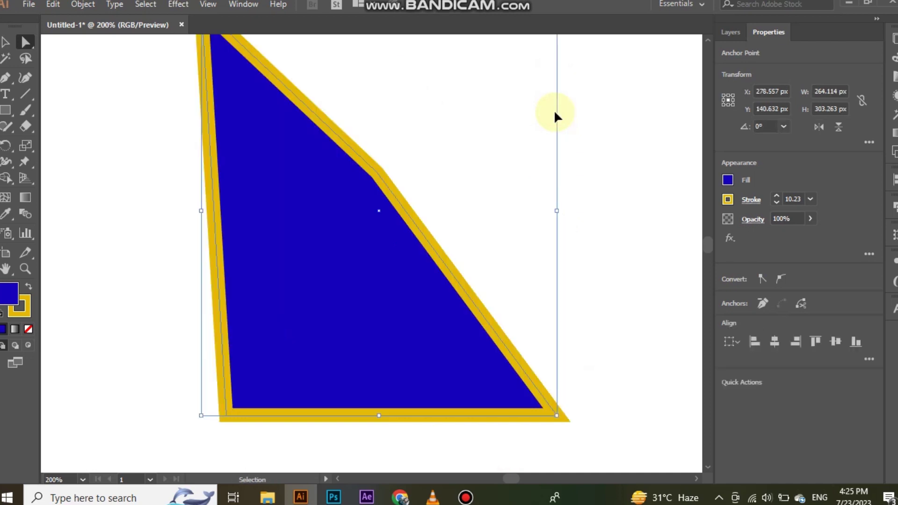
key(ctrl+z)
key(ctrl+z)
key(ctrl+z)
key(ctrl+z)
key(ctrl+z)
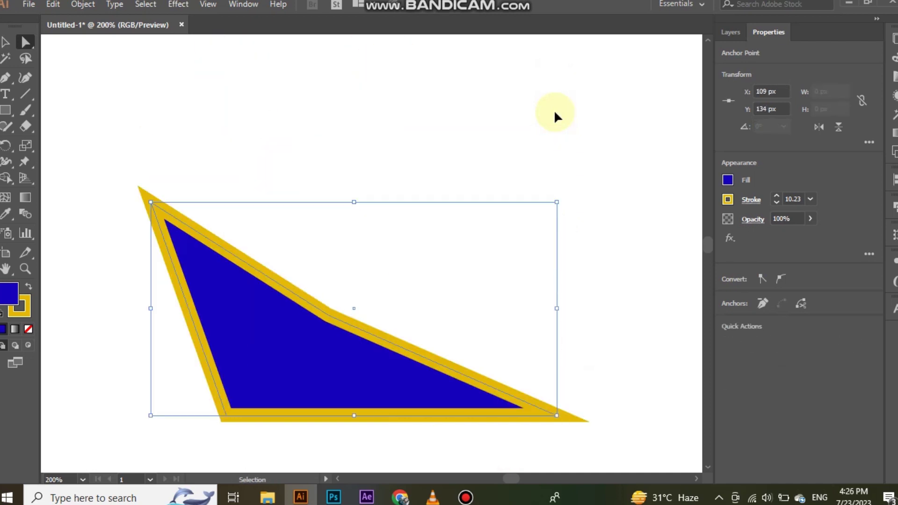
key(ctrl+z)
key(ctrl+z)
key(ctrl+z)
key(ctrl+z)
key(ctrl+z)
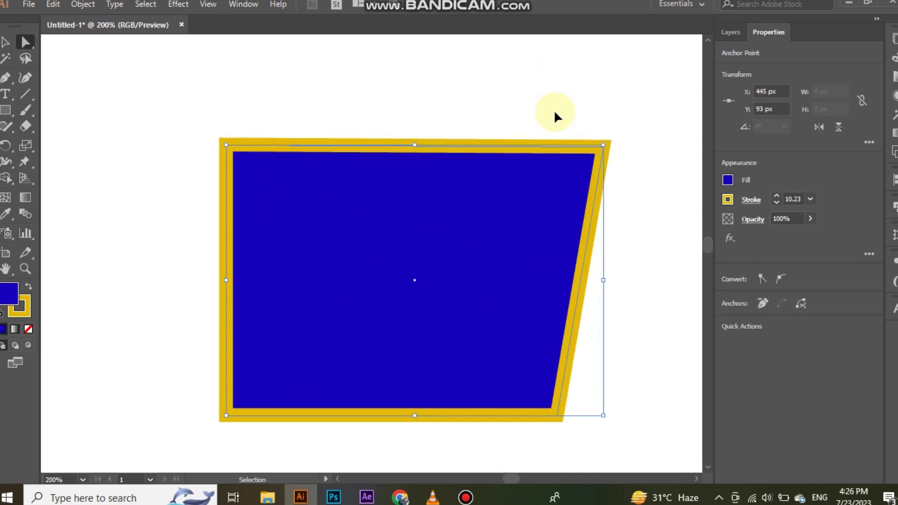
key(ctrl+z)
key(ctrl+z)
key(ctrl+z)
key(ctrl+z)
key(ctrl+z)
key(ctrl+z)
key(ctrl+z)
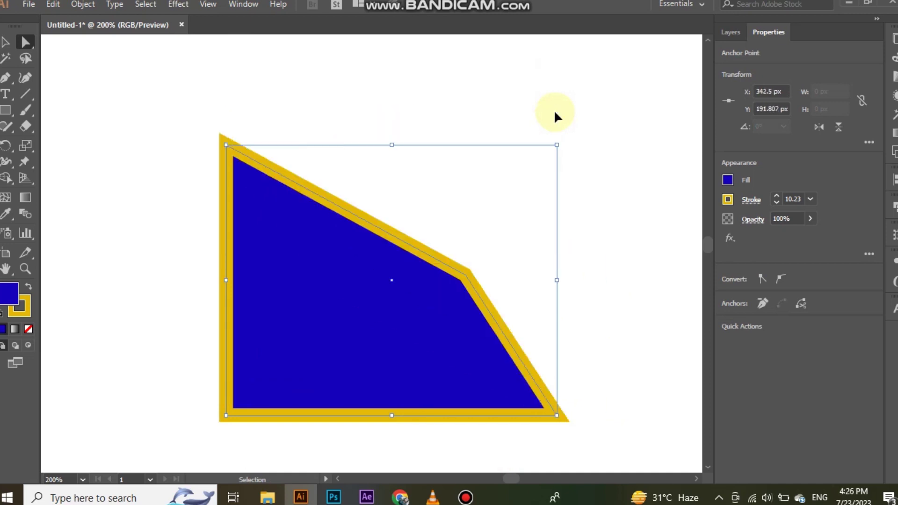
key(ctrl+z)
key(ctrl+z)
key(ctrl+z)
key(ctrl+z)
key(ctrl+z)
key(ctrl+z)
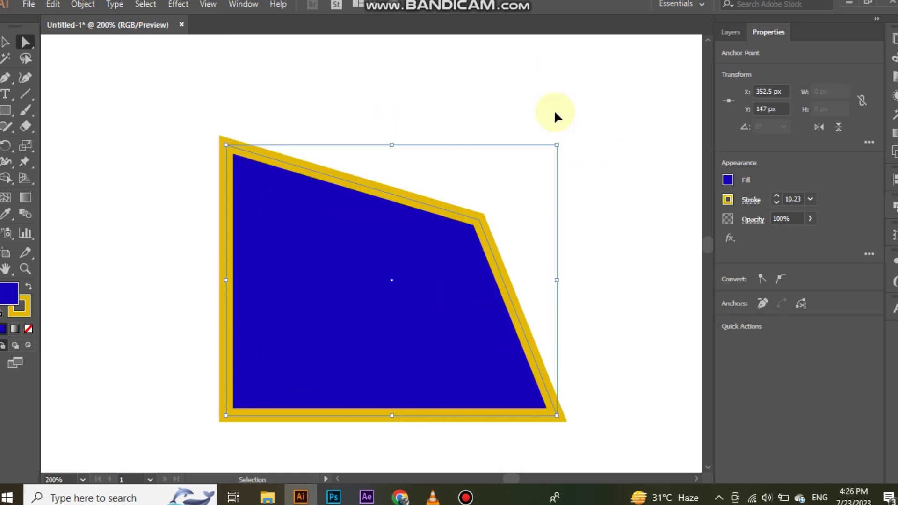
click(599, 102)
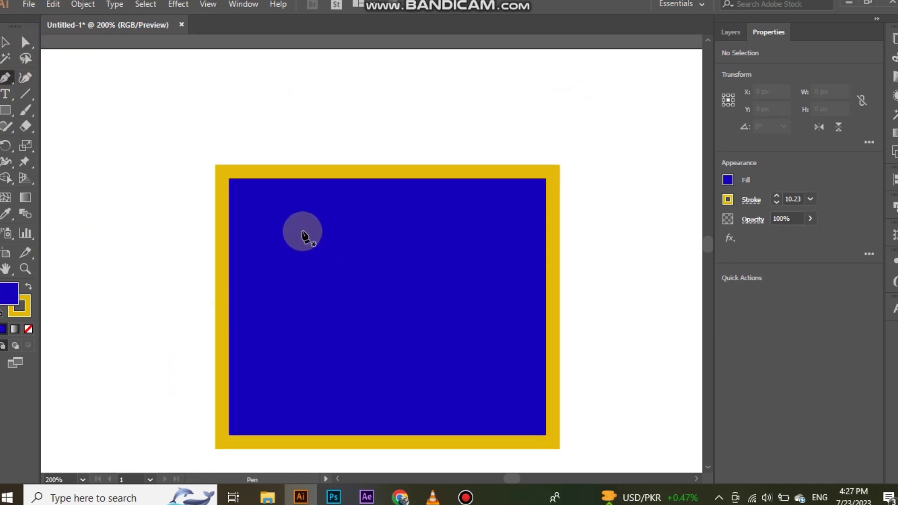
Draw a small closed triangle above the rectangle with the Pen tool.
click(286, 129)
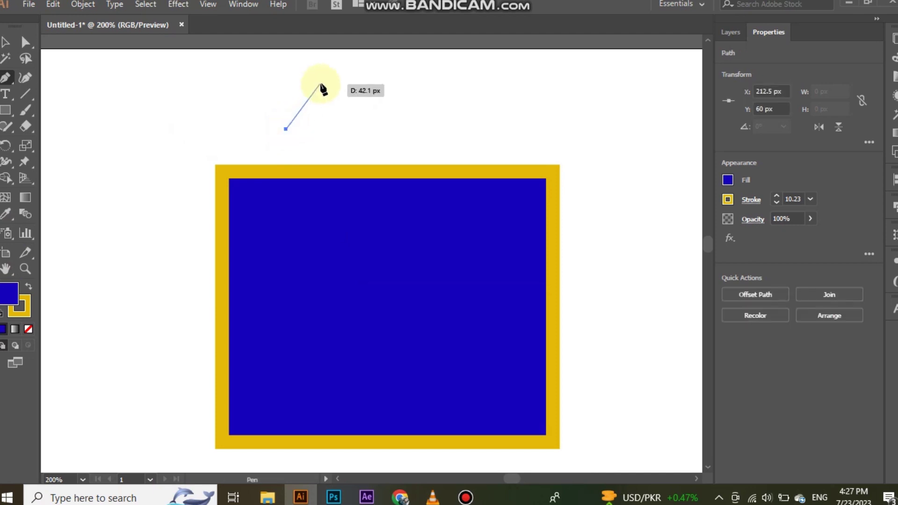
click(337, 63)
click(366, 125)
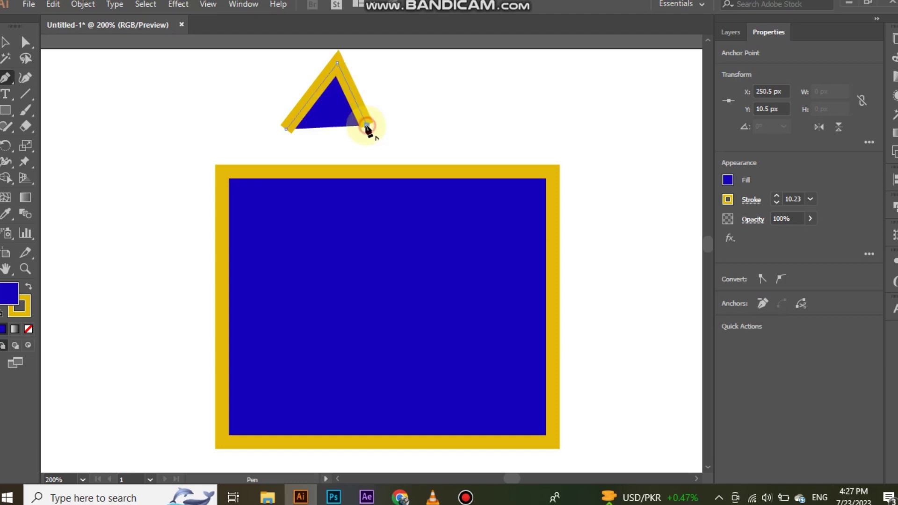
click(286, 129)
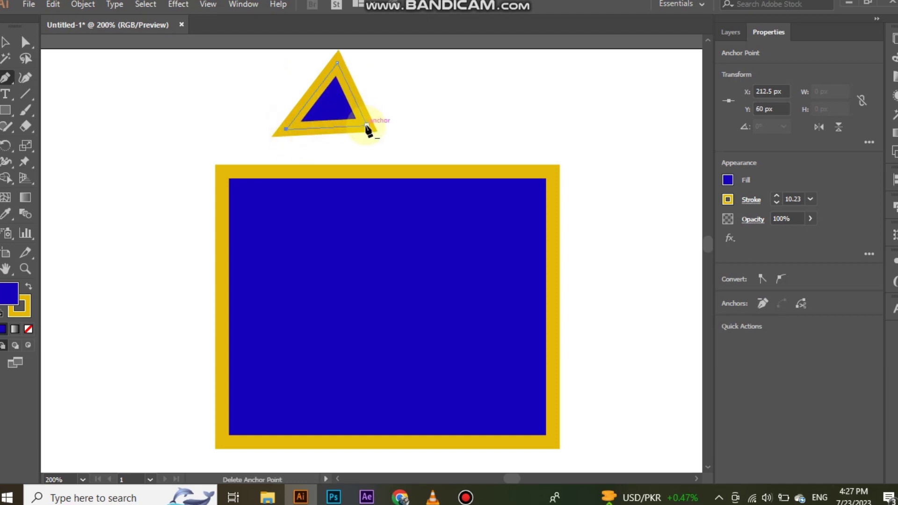
Draw a closed five-point shape with straight sides beside the triangle, using the Pen tool.
click(456, 102)
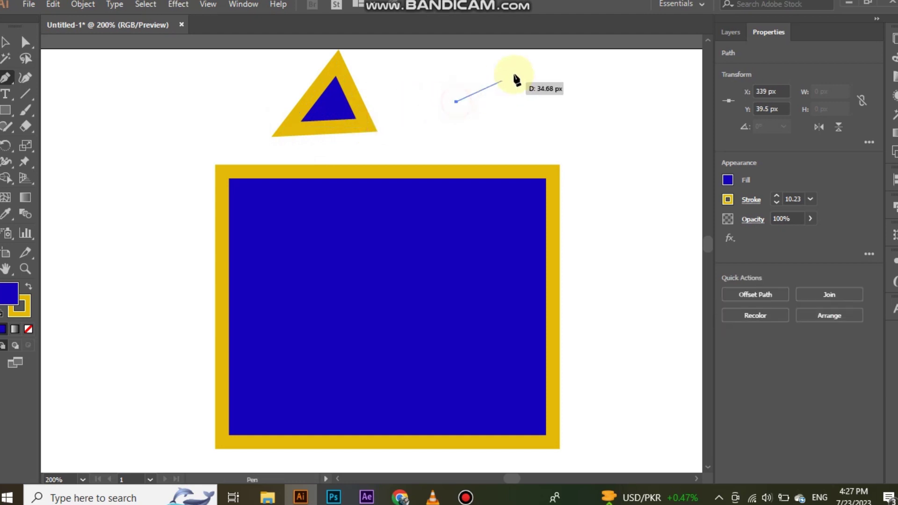
click(531, 69)
click(661, 96)
click(649, 143)
click(553, 132)
click(456, 102)
Draw a larger closed six-point shape with straight sides on the empty area to the right of the rectangle.
scroll(384, 263, down, 2)
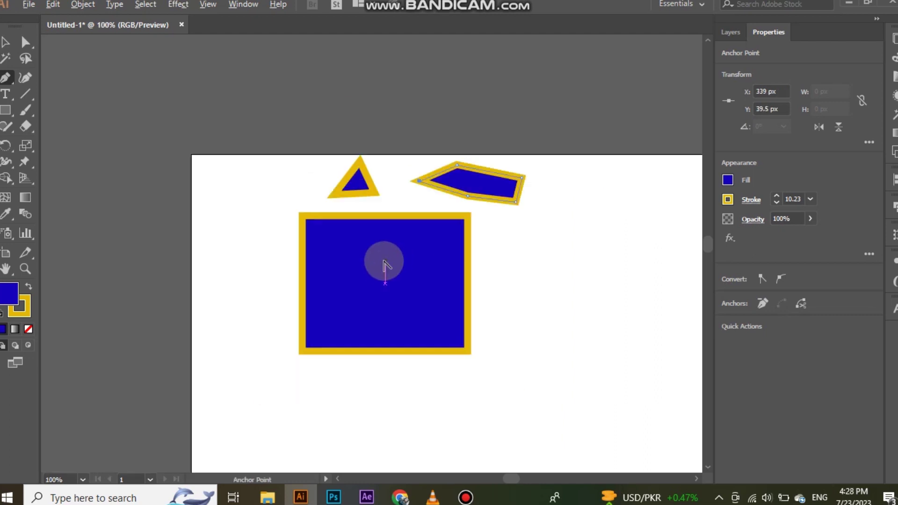
scroll(324, 239, down, 2)
scroll(549, 229, up, 1)
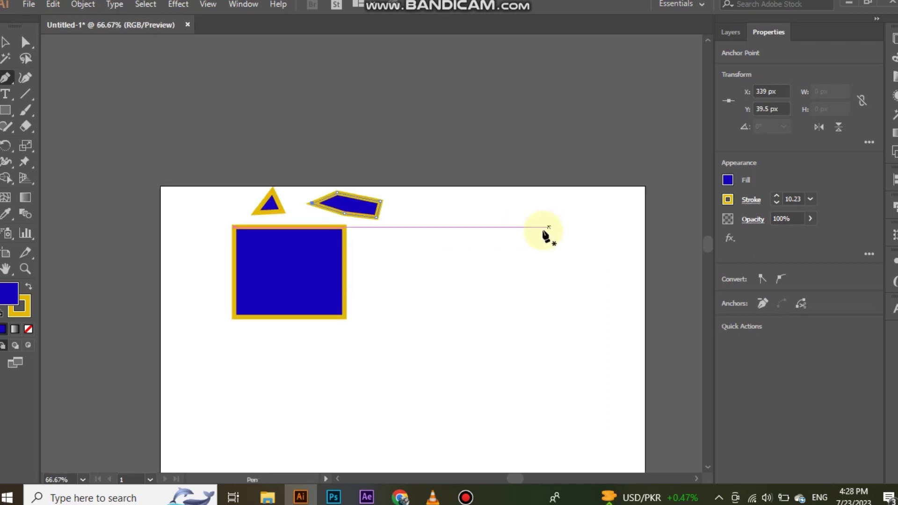
click(409, 281)
click(523, 214)
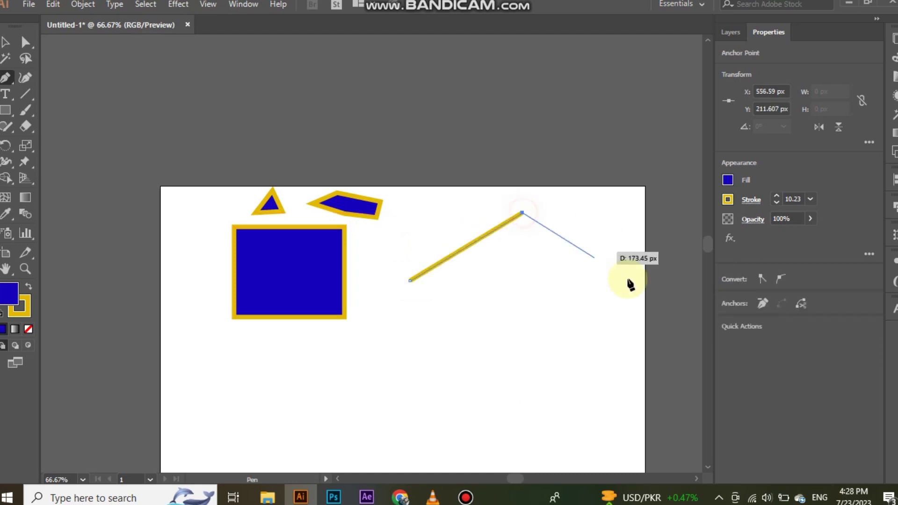
click(631, 281)
click(612, 350)
click(554, 299)
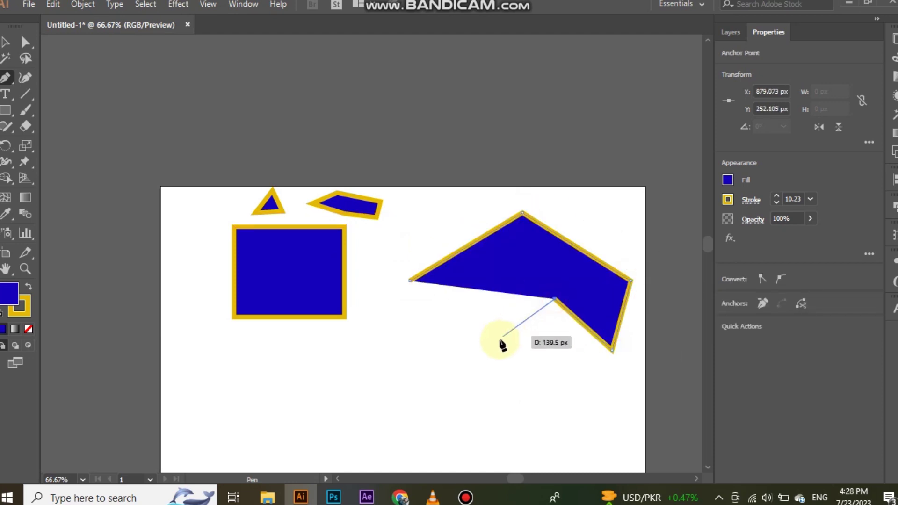
click(499, 339)
click(410, 280)
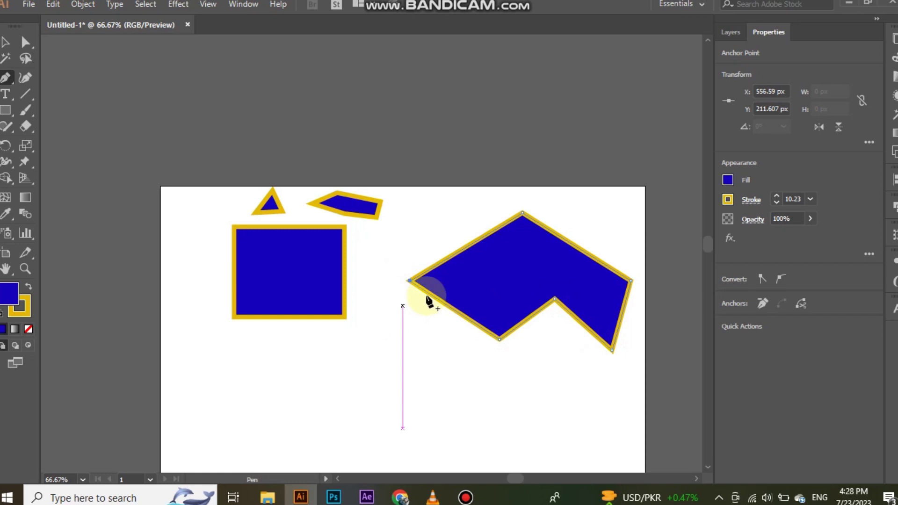
Delete the large six-point shape.
scroll(426, 300, down, 3)
click(392, 250)
click(418, 237)
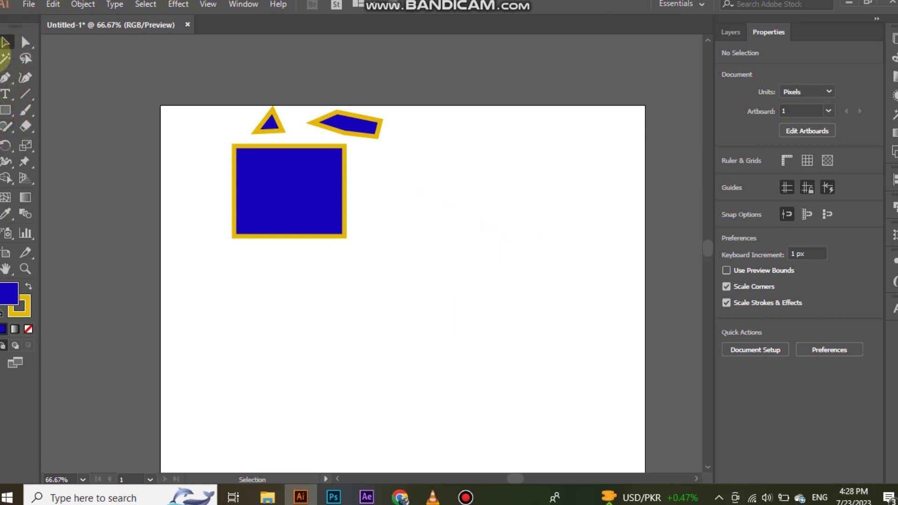
Draw a closed, rounded three-point shape with curved sides to the right of the rectangle, using the Pen tool.
click(6, 78)
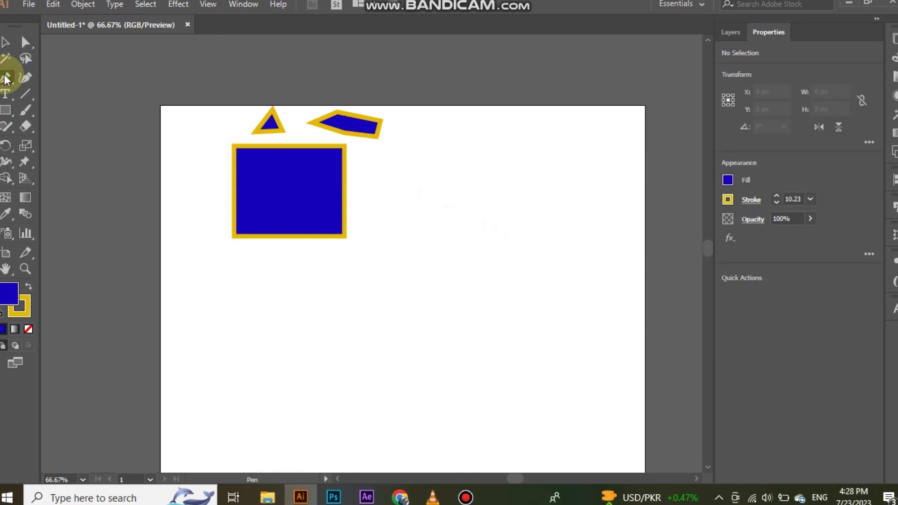
click(388, 263)
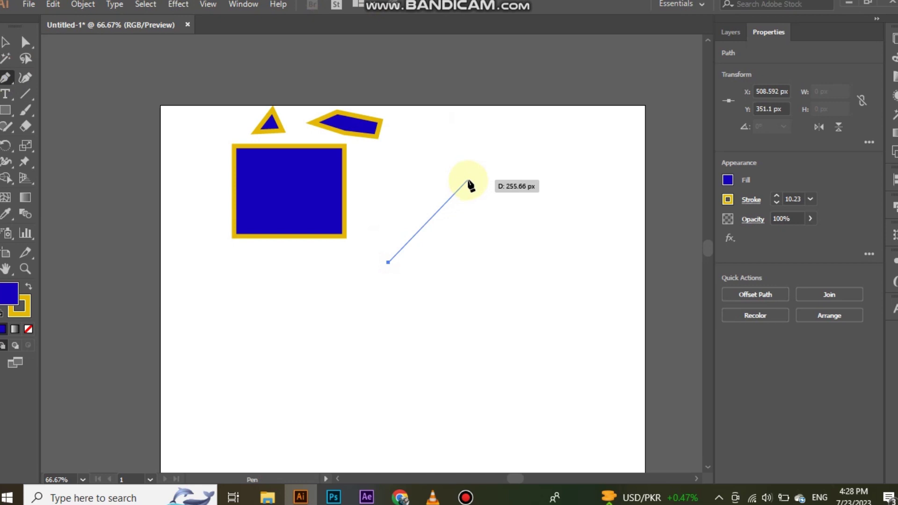
drag(467, 180, 578, 187)
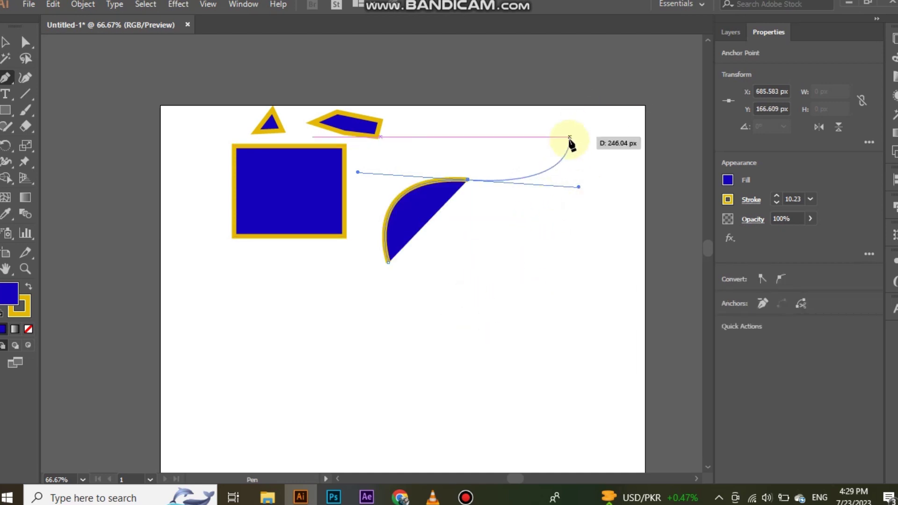
click(511, 291)
drag(511, 291, 470, 302)
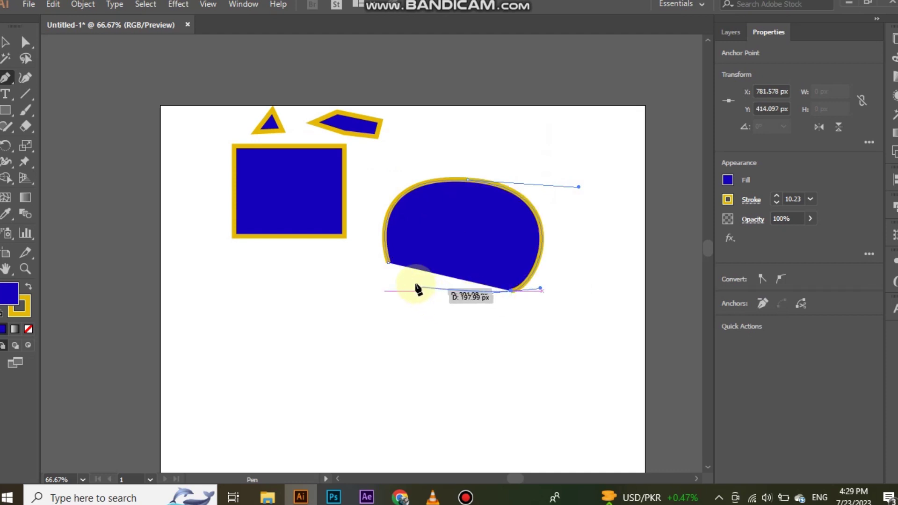
click(388, 262)
drag(387, 261, 366, 194)
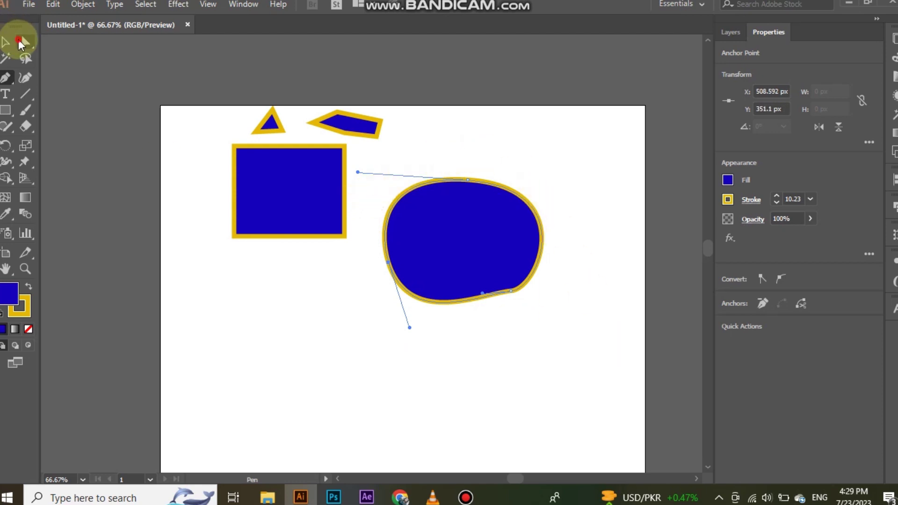
Smooth the rounded shape's lower-right curve by adjusting that anchor point and its handle with Direct Selection, and deselect the shape.
click(20, 44)
click(594, 448)
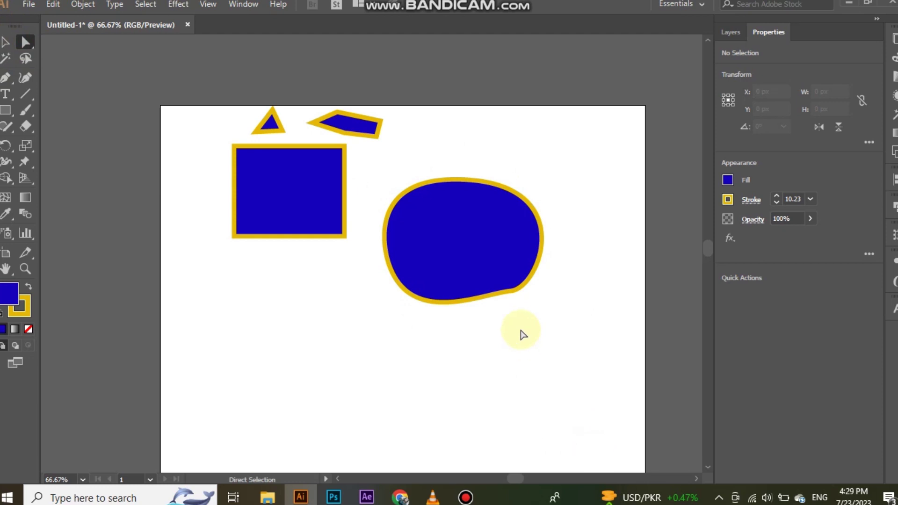
click(513, 293)
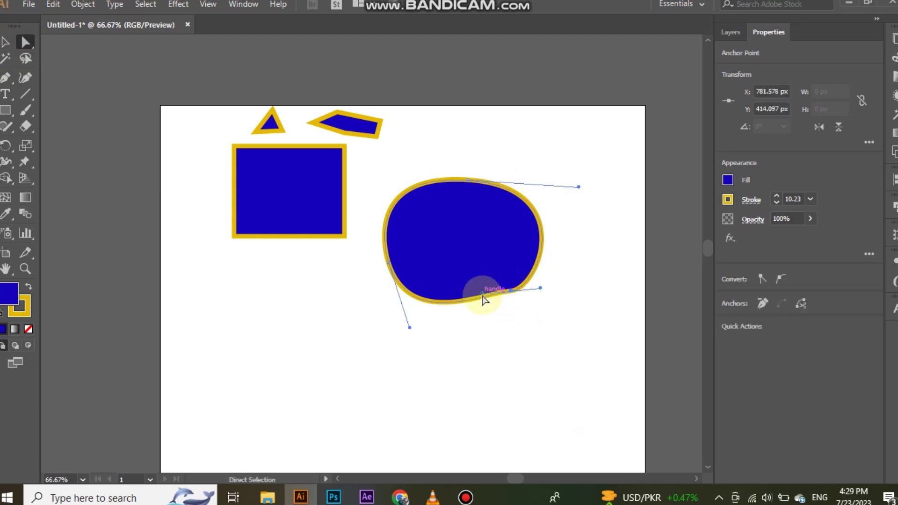
drag(482, 295, 480, 310)
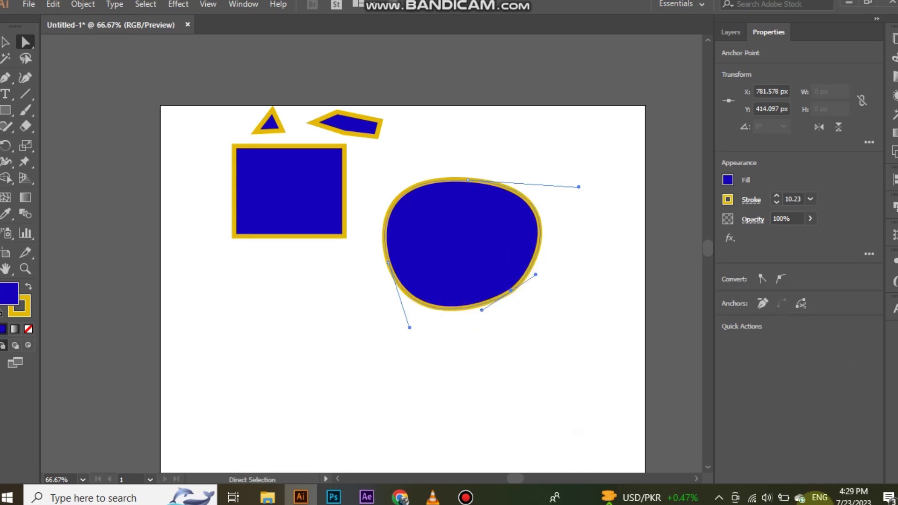
drag(511, 293, 490, 321)
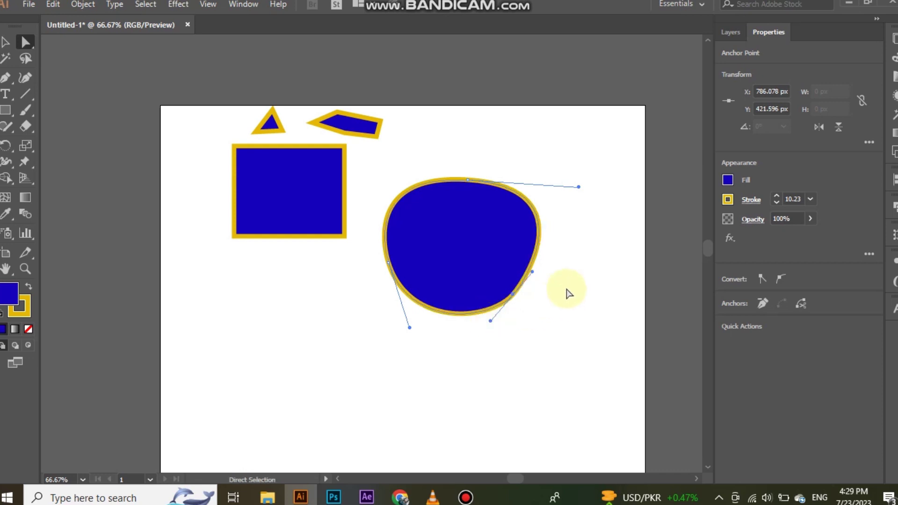
click(565, 290)
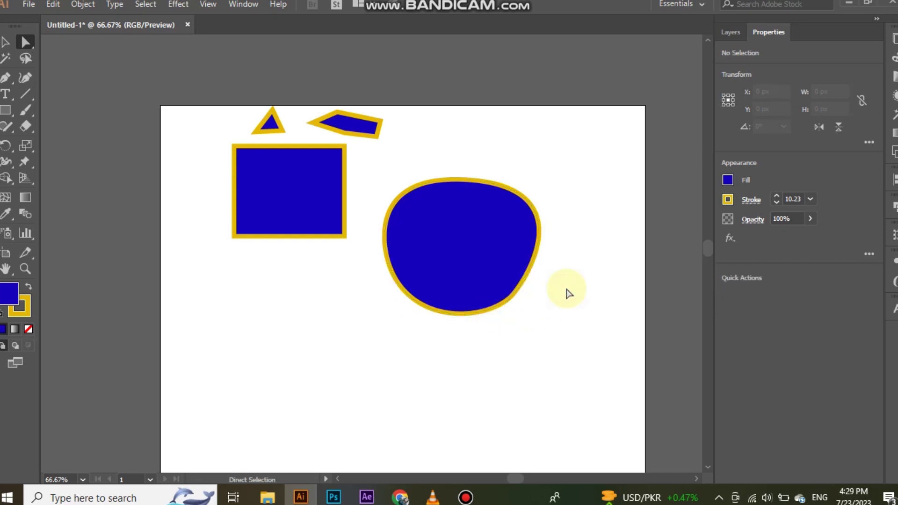
click(487, 273)
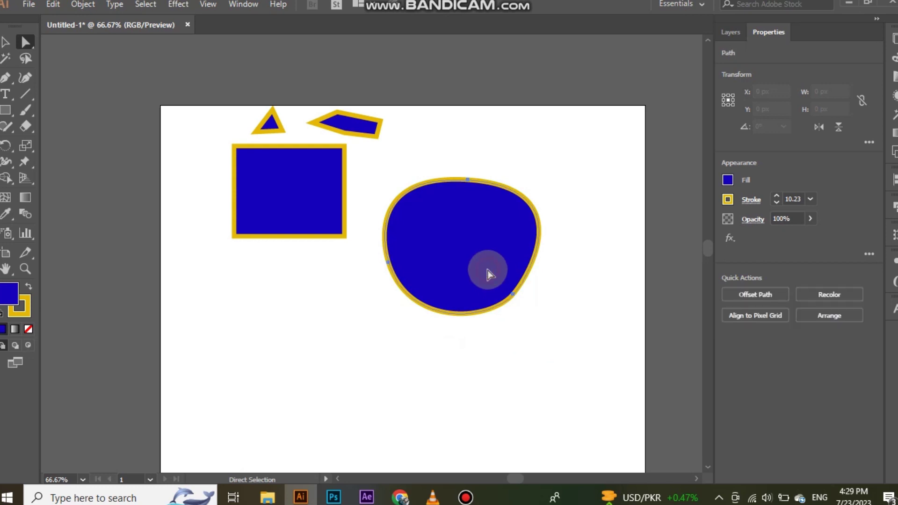
click(589, 265)
Draw a closed wedge with one curved side and two straight sides below the rectangle, using the Pen tool.
click(5, 80)
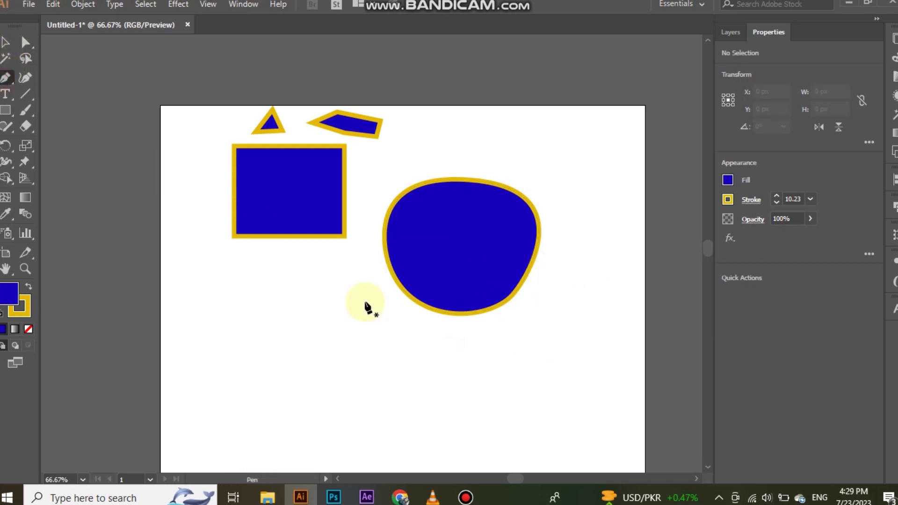
click(226, 365)
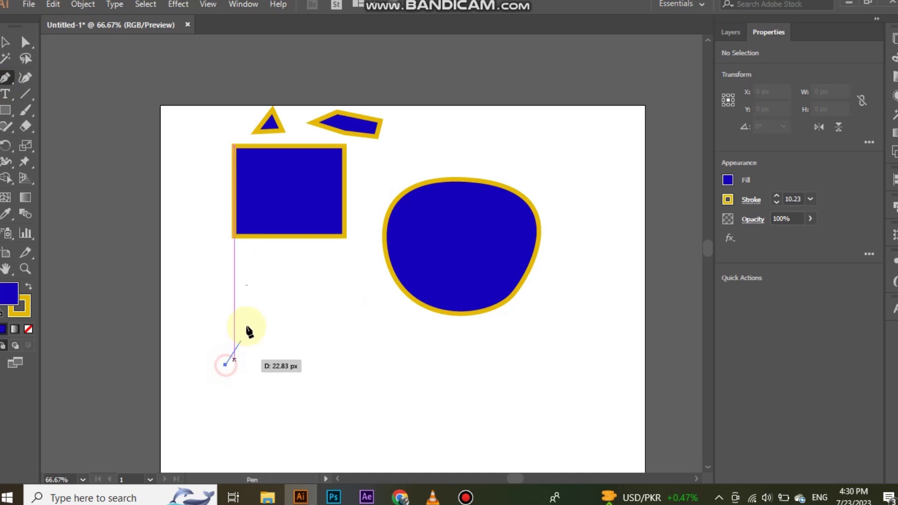
mouse_move(274, 289)
mouse_down()
mouse_move(331, 285)
mouse_move(346, 278)
mouse_move(344, 253)
mouse_move(338, 263)
mouse_up()
click(273, 289)
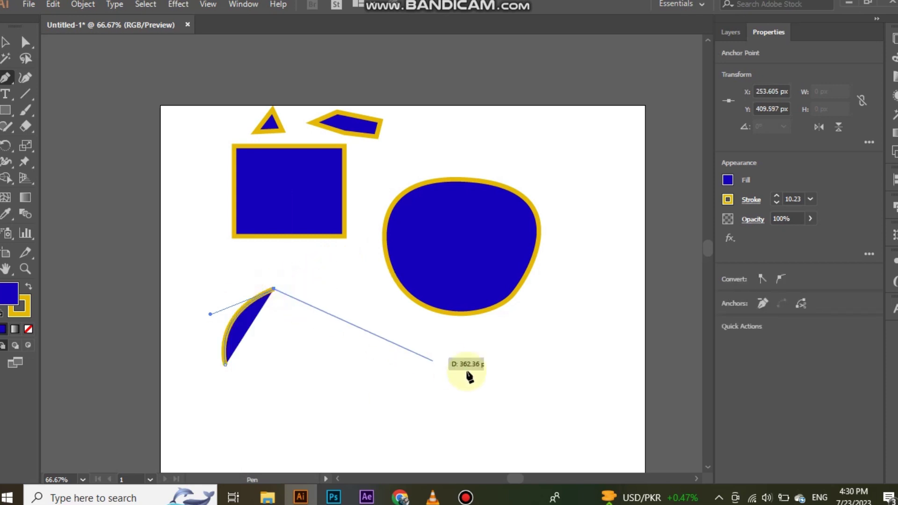
click(503, 379)
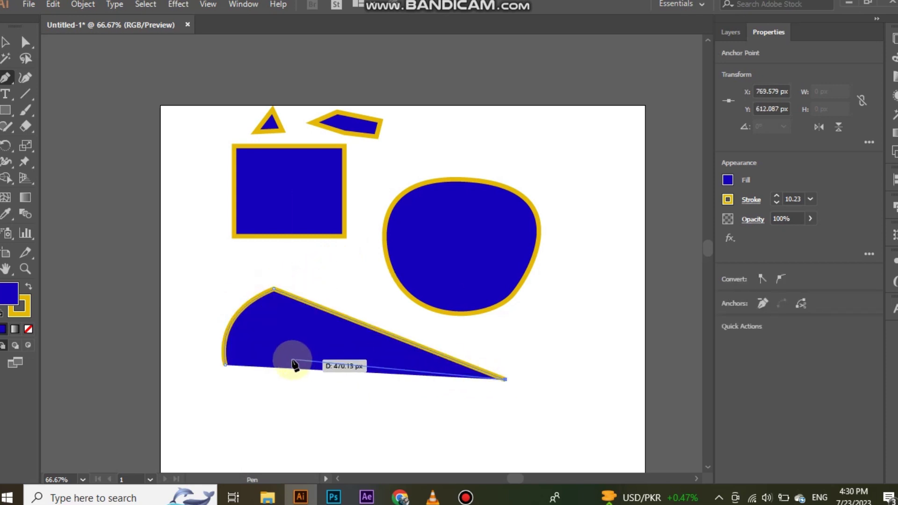
click(229, 366)
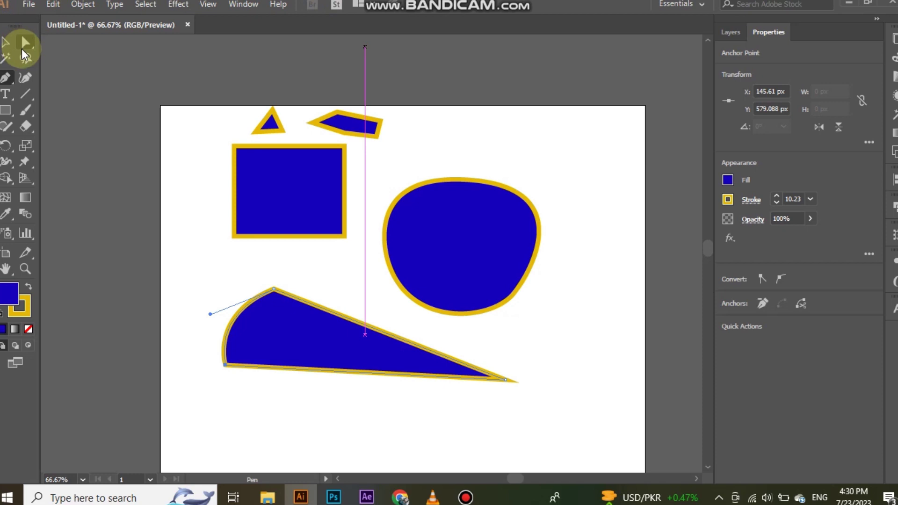
Add anchor points along the wedge's slanted upper edge, and delete them with the Delete Anchor Point tool.
drag(6, 77, 72, 92)
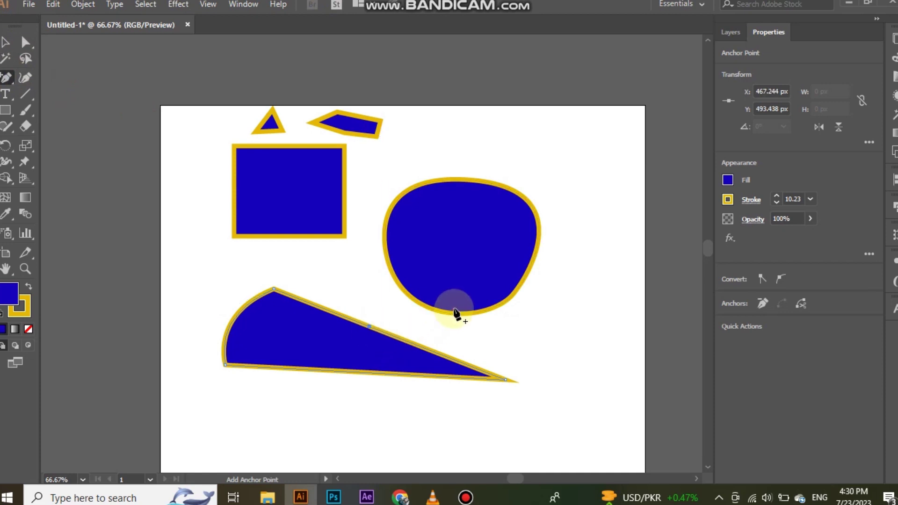
click(313, 304)
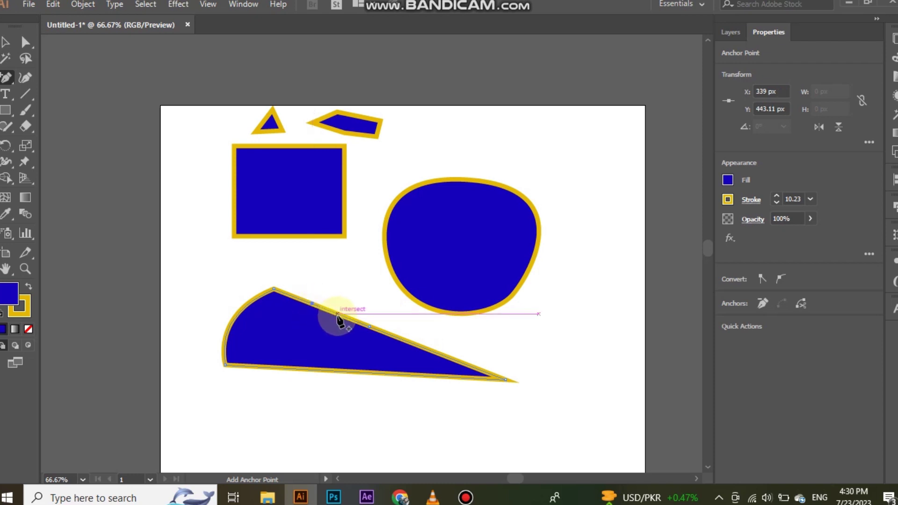
click(339, 316)
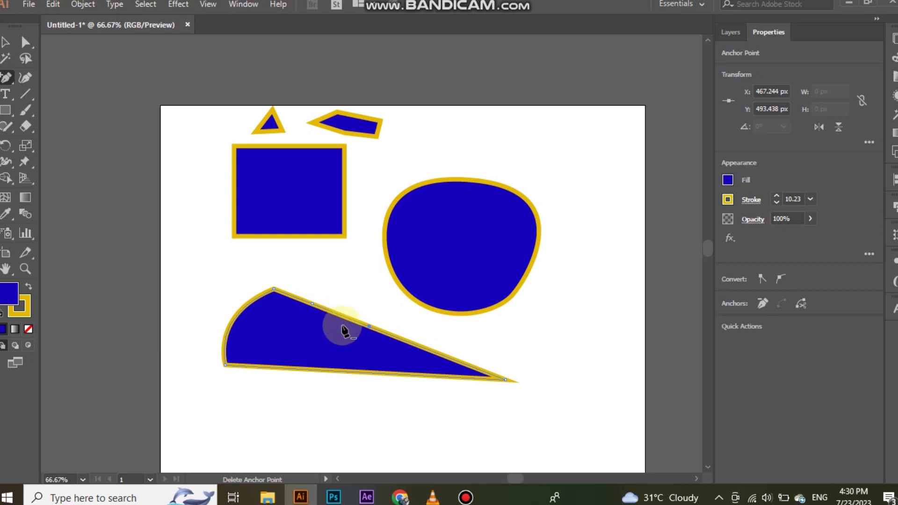
click(369, 327)
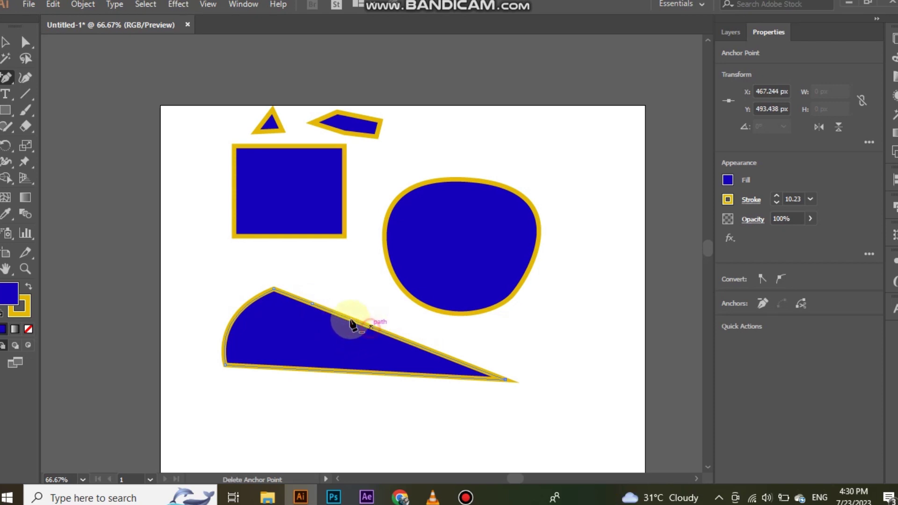
click(312, 304)
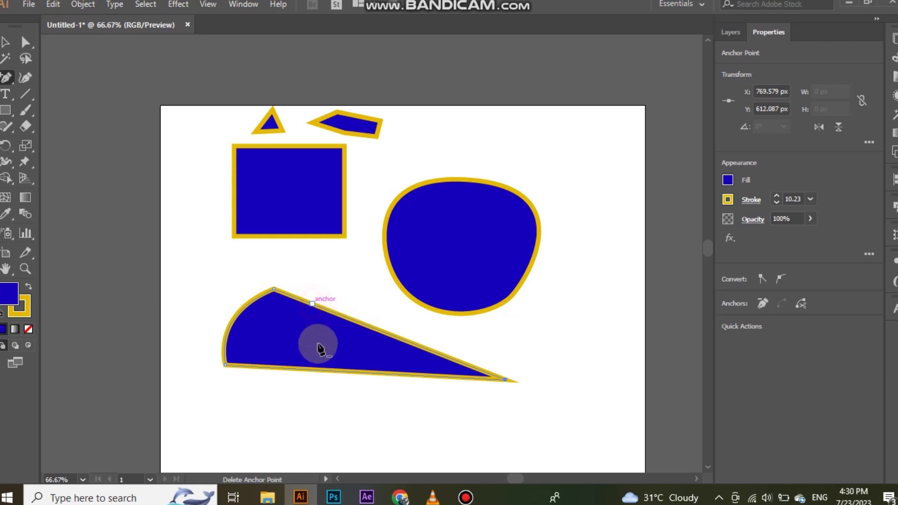
Add two anchor points on the wedge's slanted upper edge and move the left one down to form a notch.
key(alt)
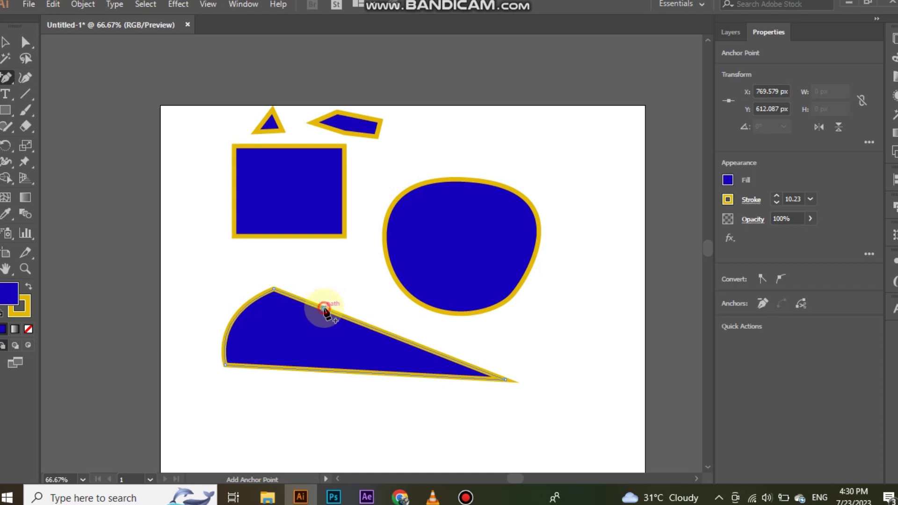
click(323, 308)
click(384, 331)
click(28, 46)
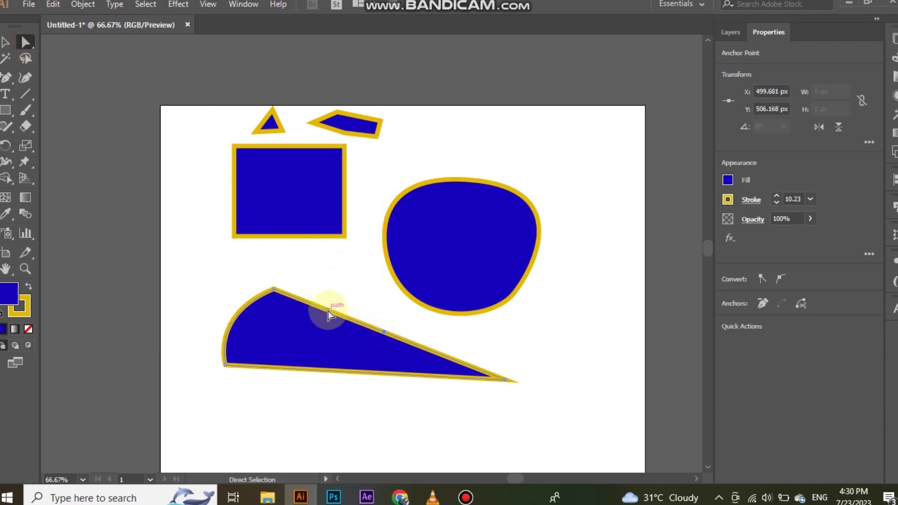
drag(323, 311, 311, 333)
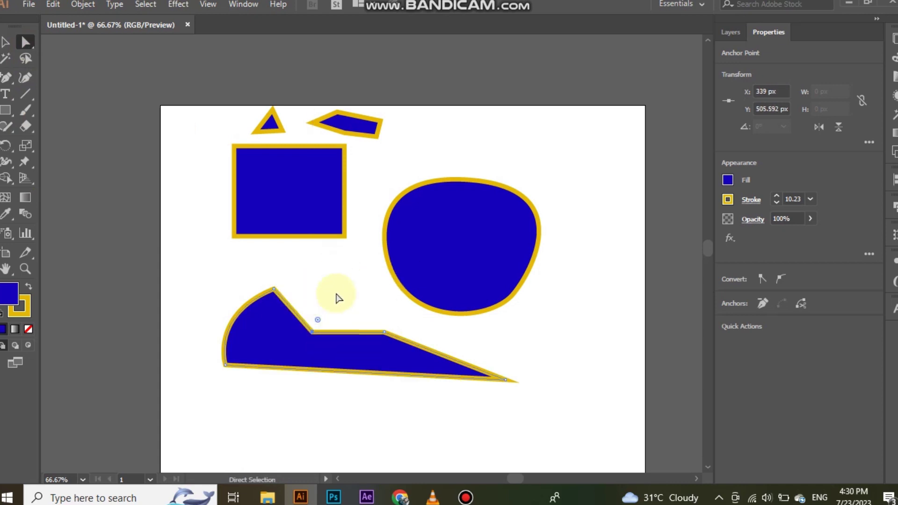
click(337, 296)
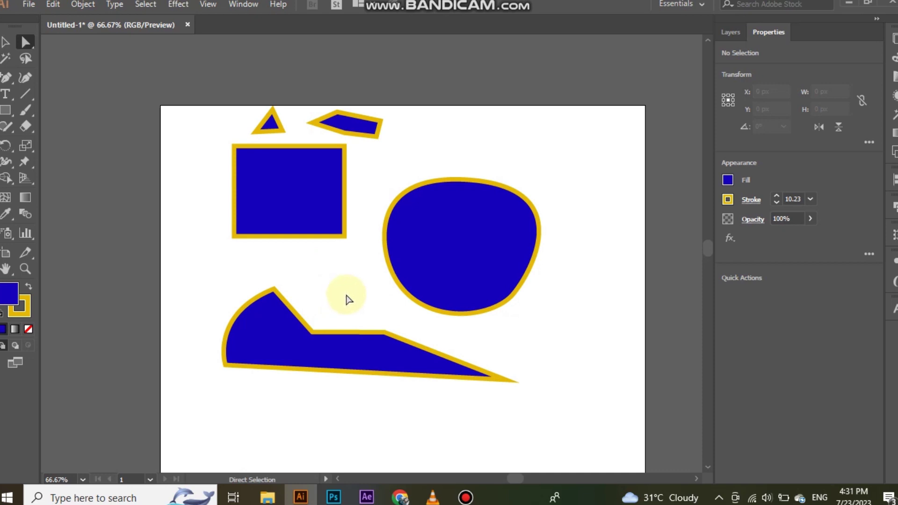
Delete the two notch anchor points from the wedge and the leftmost anchor point of the small five-point shape.
scroll(327, 401, down, 1)
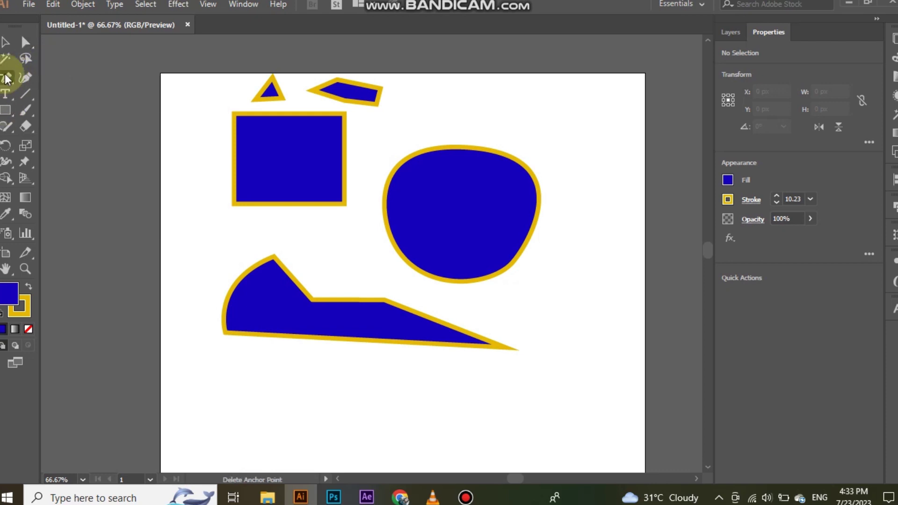
click(6, 78)
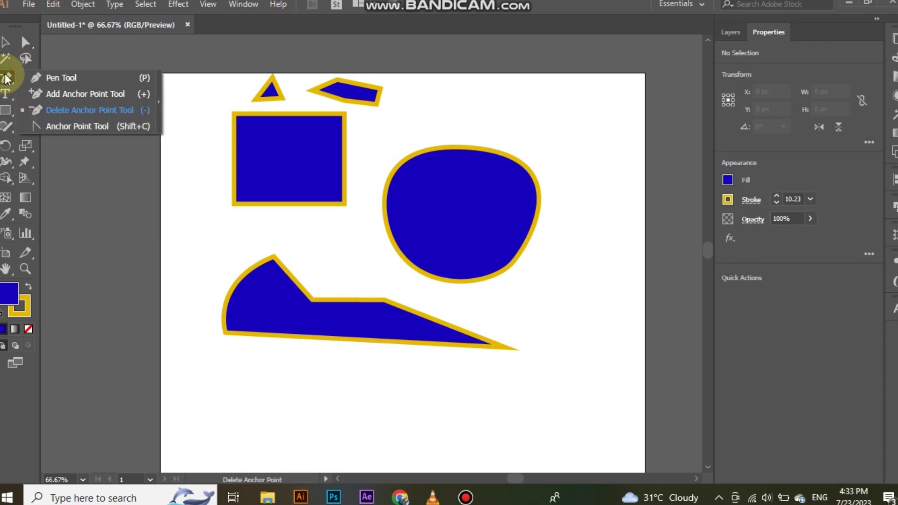
click(77, 110)
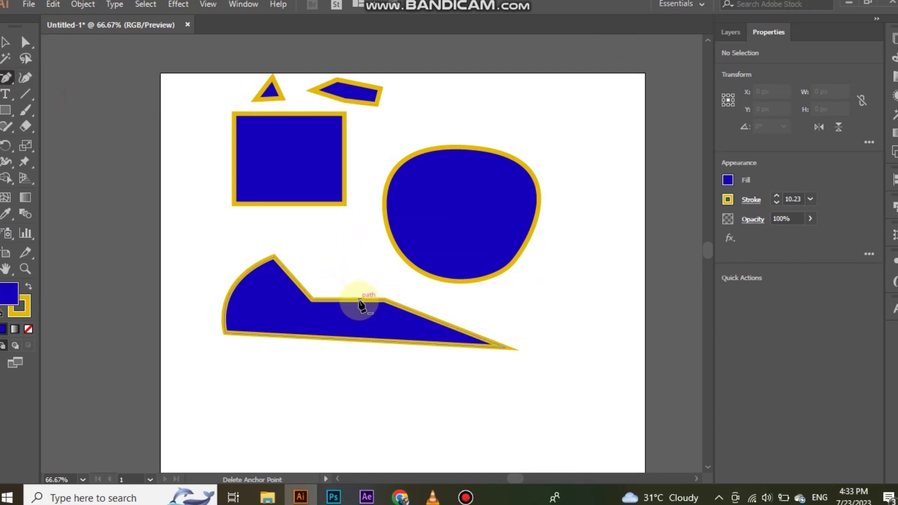
click(385, 299)
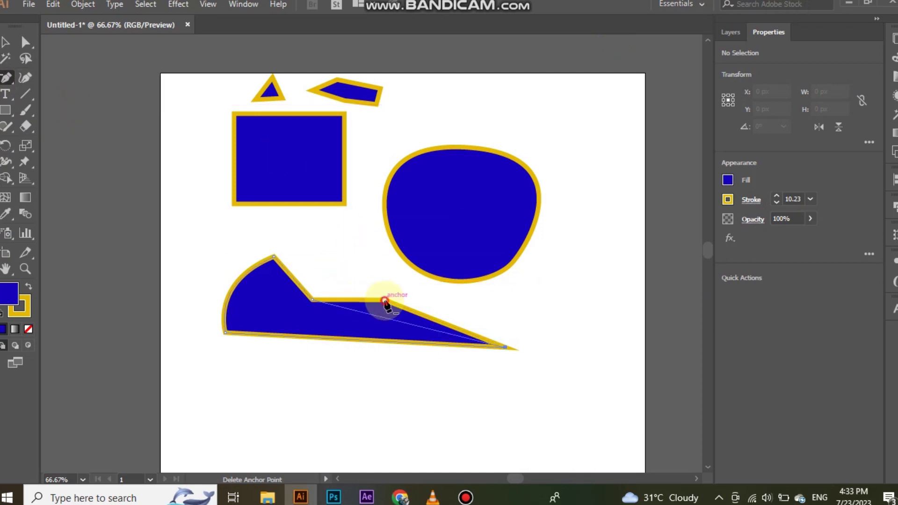
click(312, 301)
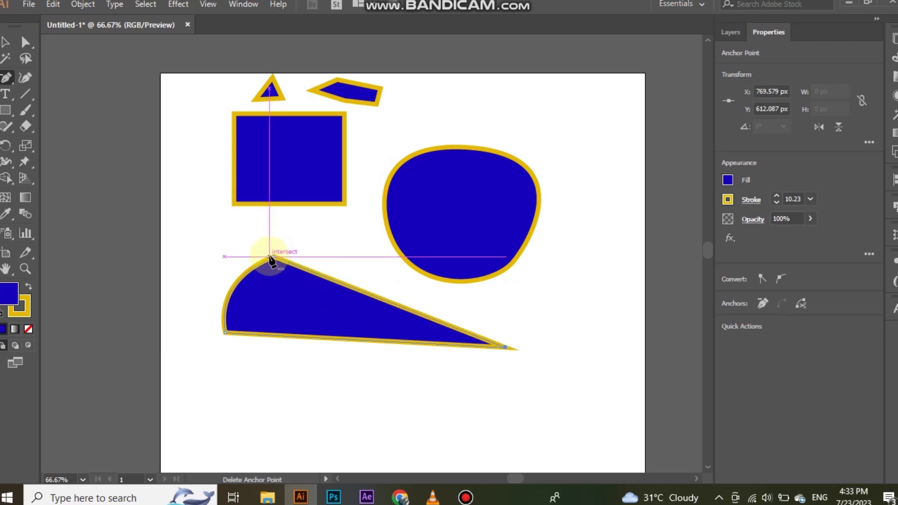
click(312, 91)
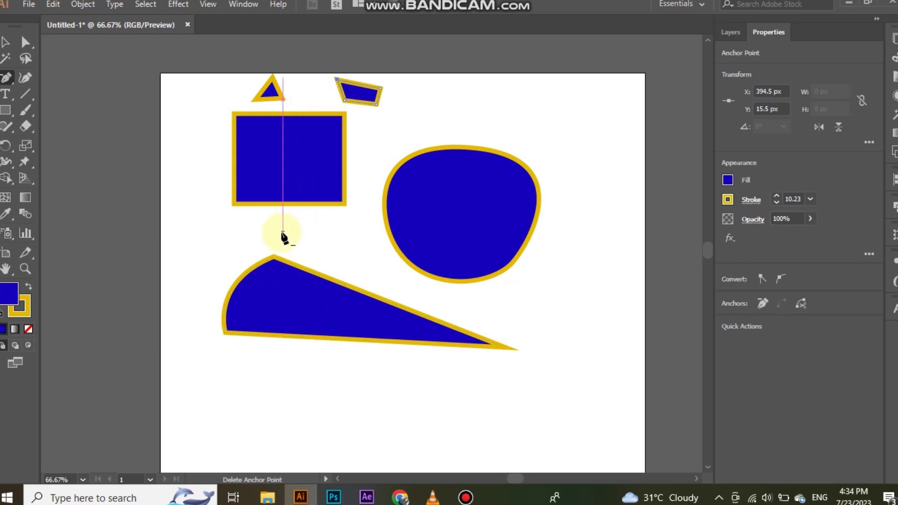
Try deleting the wedge's top anchor point, and undo that deletion.
click(276, 255)
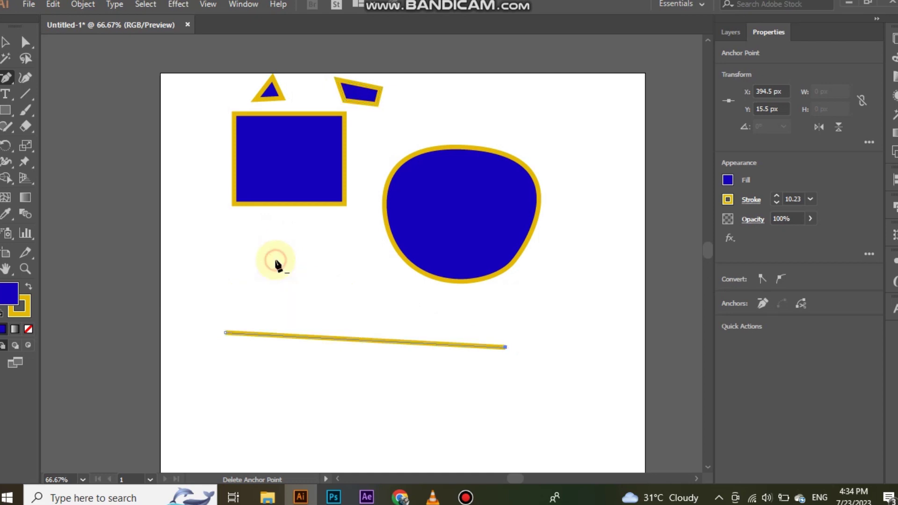
key(ctrl+z)
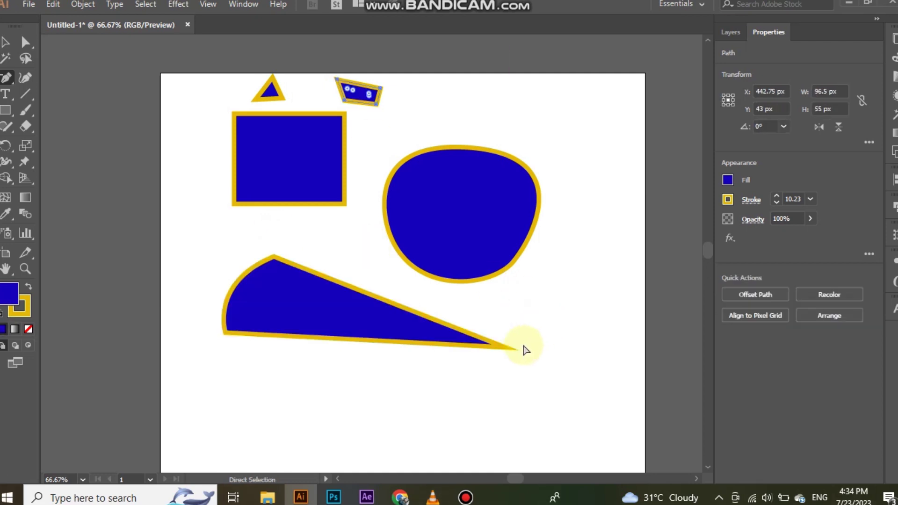
key(ctrl+z)
key(ctrl+shift+z)
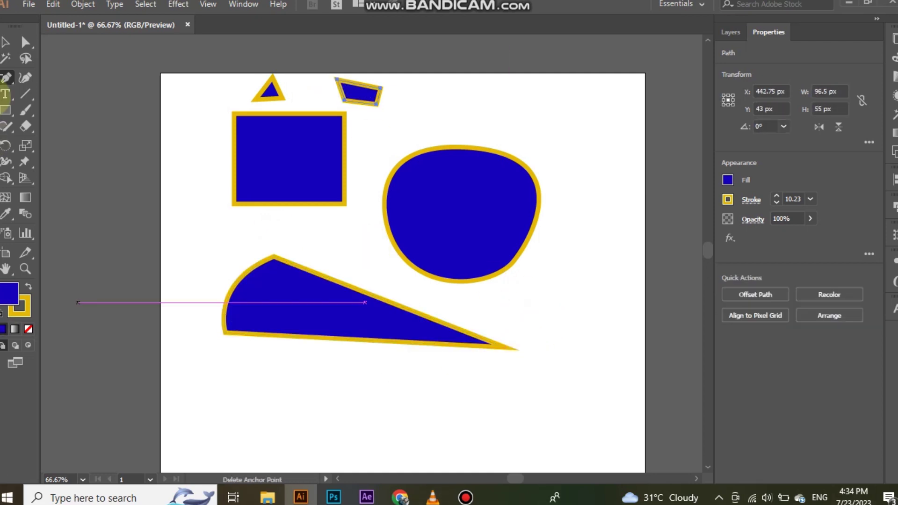
Convert the wedge's top corner into a smooth curve with the Anchor Point tool, pulling its handle out to the right.
click(6, 80)
click(64, 124)
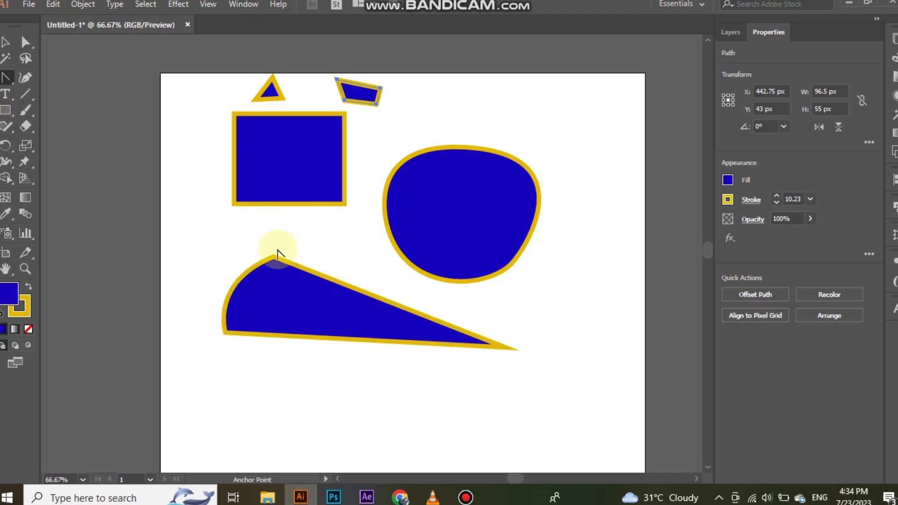
drag(276, 255, 359, 249)
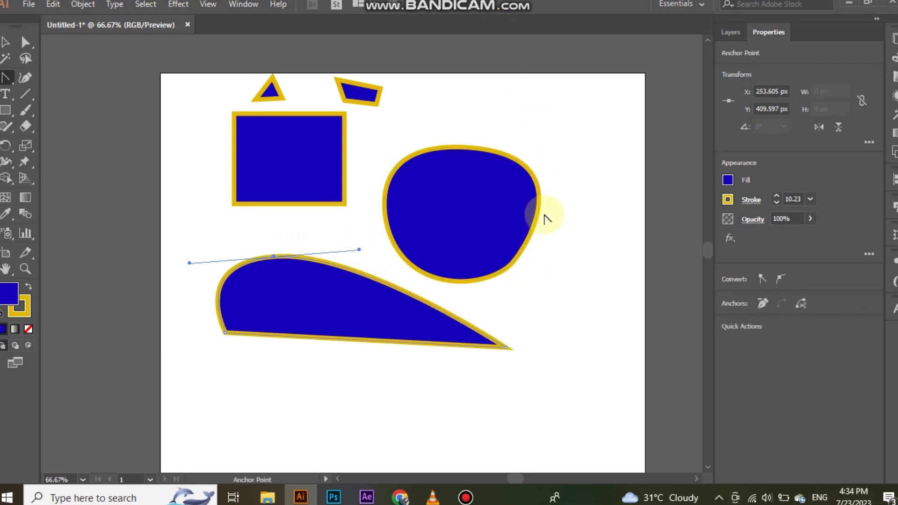
Try reshaping the lower-right side of the rounded shape by moving its curve handle down-left, and undo that change.
click(532, 223)
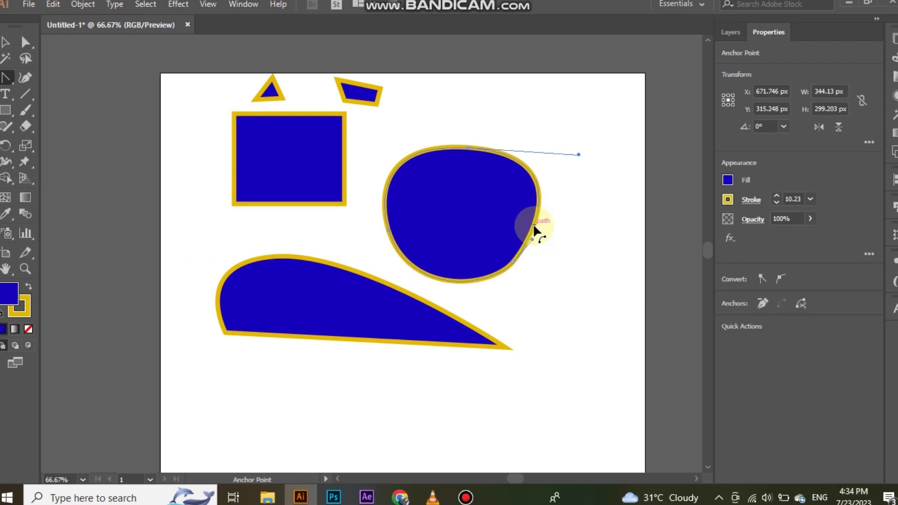
drag(531, 239, 488, 291)
key(ctrl+z)
Round the wedge's right tip and lower-left corner into smooth curves, extending the lower-left point's lower handle to bulge the bottom edge.
click(504, 349)
drag(504, 350, 506, 379)
mouse_move(223, 335)
mouse_down()
mouse_move(237, 320)
mouse_move(238, 333)
mouse_move(220, 287)
mouse_move(207, 318)
mouse_up()
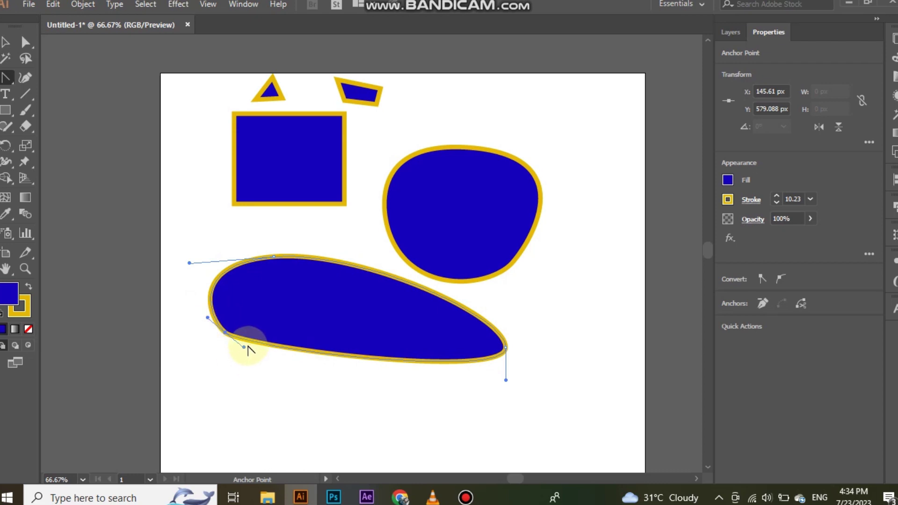
drag(243, 349, 259, 374)
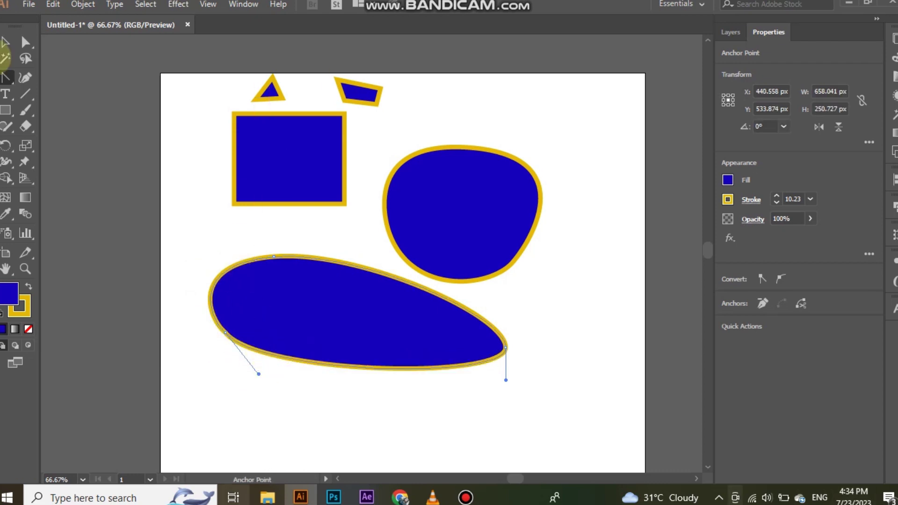
Try placing a Curvature tool point inside the rectangle and moving its upper-right corner inward, and undo these changes.
drag(9, 80, 50, 74)
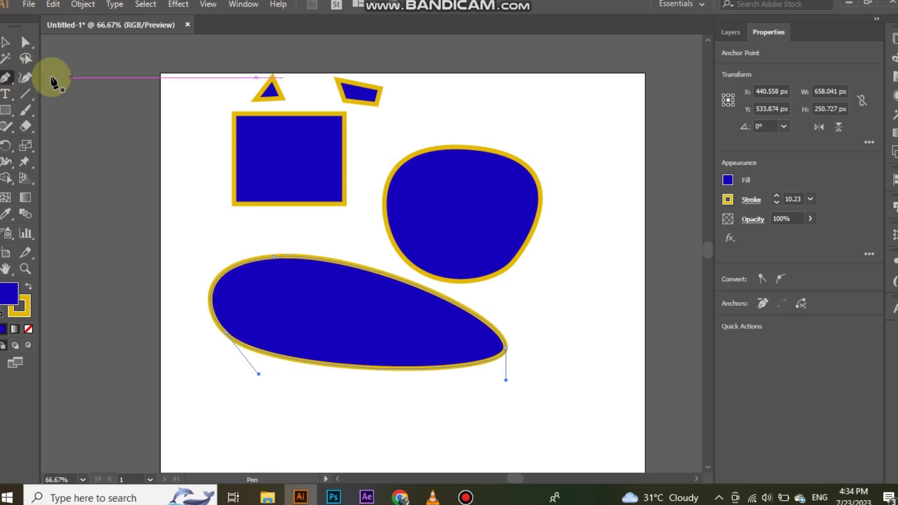
click(25, 77)
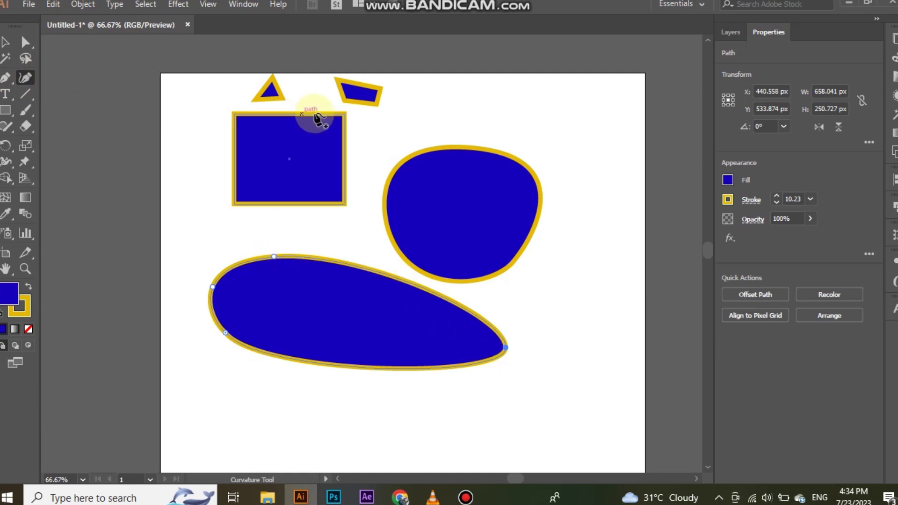
click(317, 147)
key(ctrl+z)
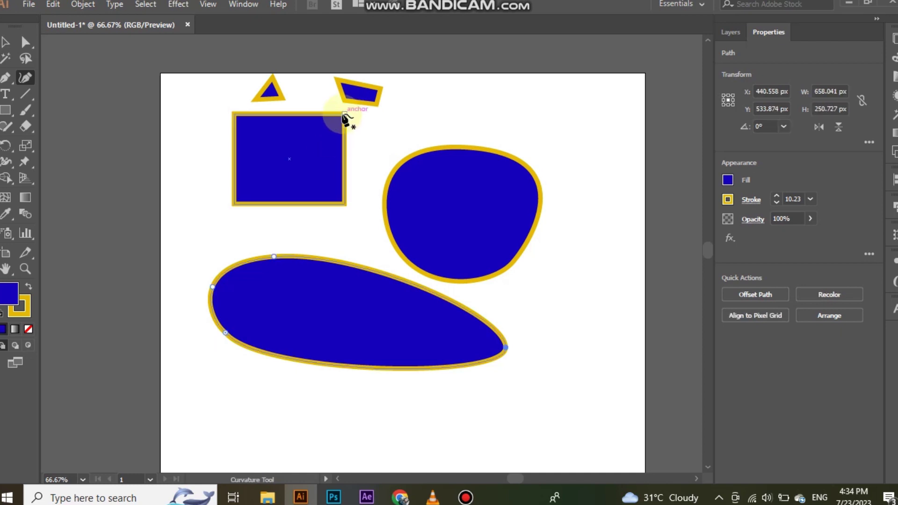
click(344, 113)
drag(345, 114, 316, 134)
double_click(316, 135)
key(ctrl+z)
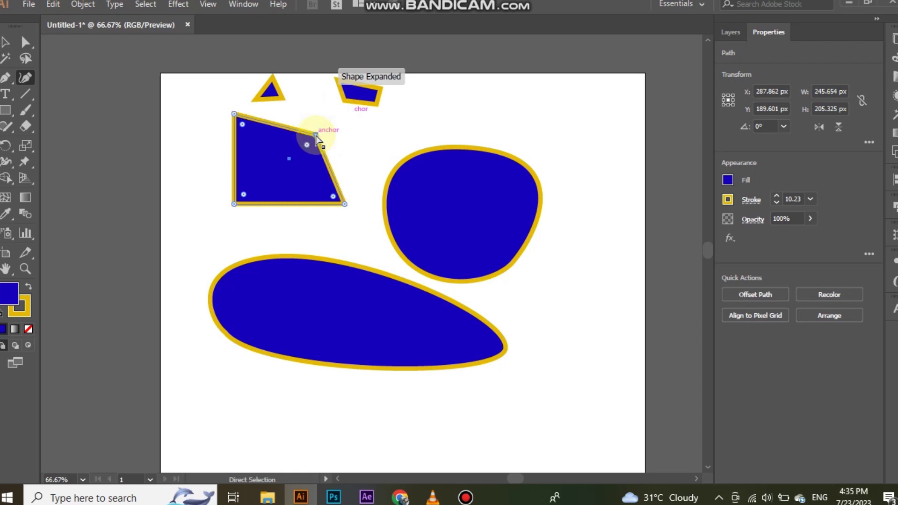
key(ctrl+z)
key(ctrl+z)
key(ctrl+z)
Convert all four corners of the rectangle to smooth points with the Curvature tool, turning it into a circle.
key(a)
click(331, 201)
click(24, 77)
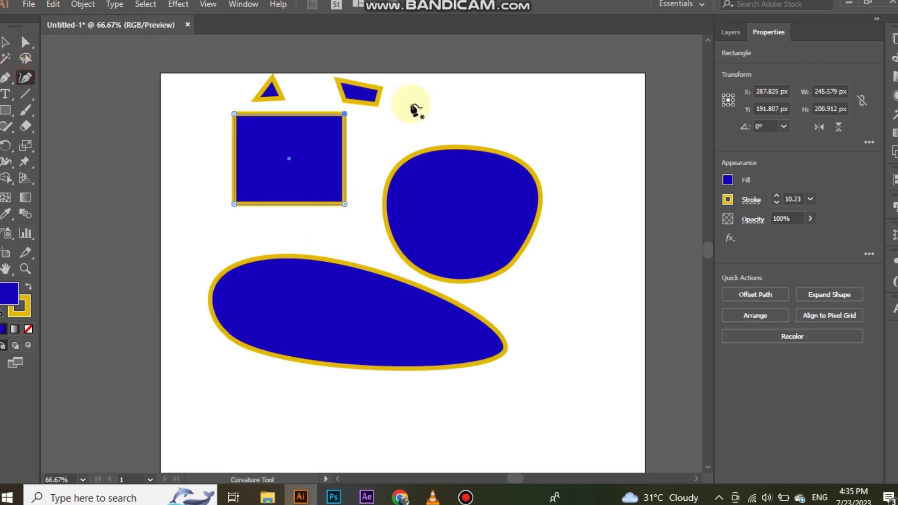
double_click(345, 115)
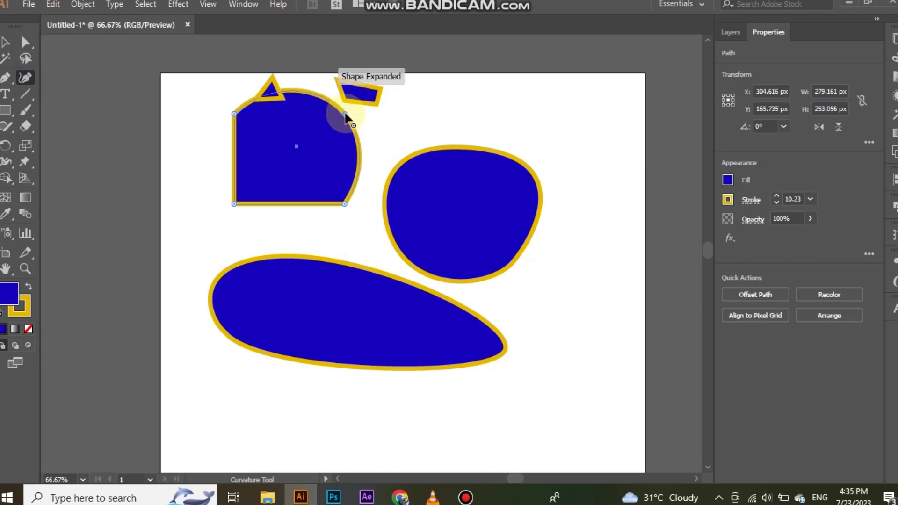
double_click(344, 204)
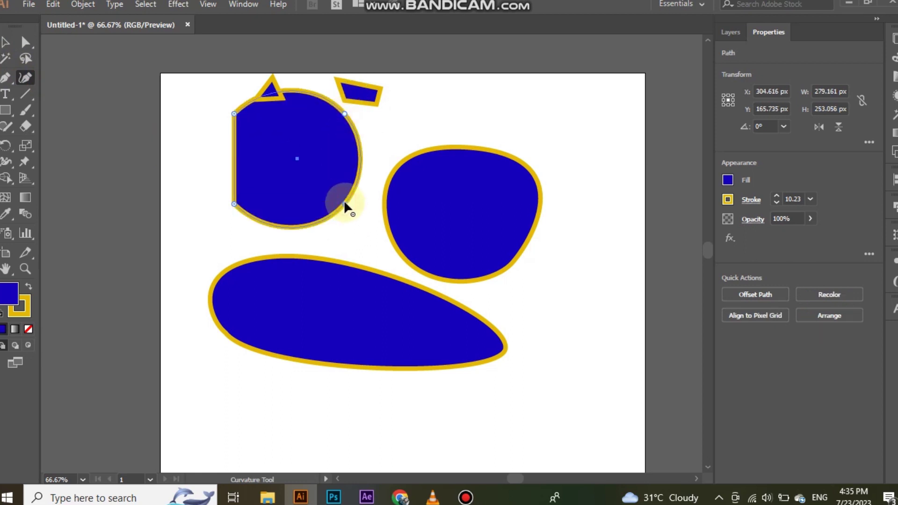
double_click(232, 202)
double_click(235, 114)
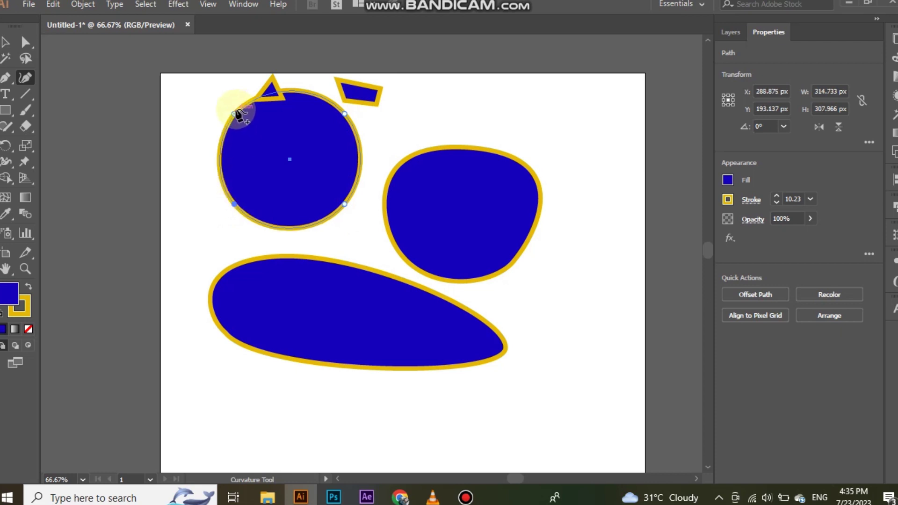
click(233, 112)
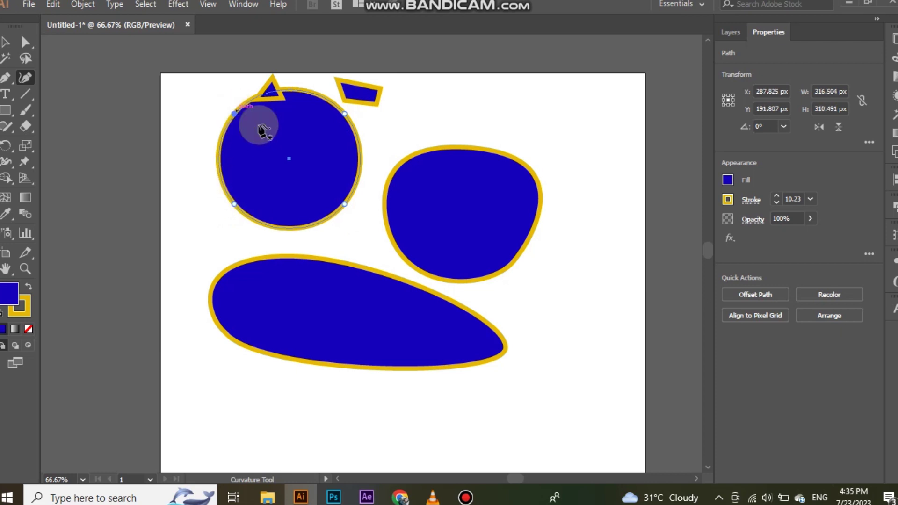
Add a corner point on the rounded shape's upper-right edge, make its lower-right and top points corners, and smooth its lower-left point.
click(537, 182)
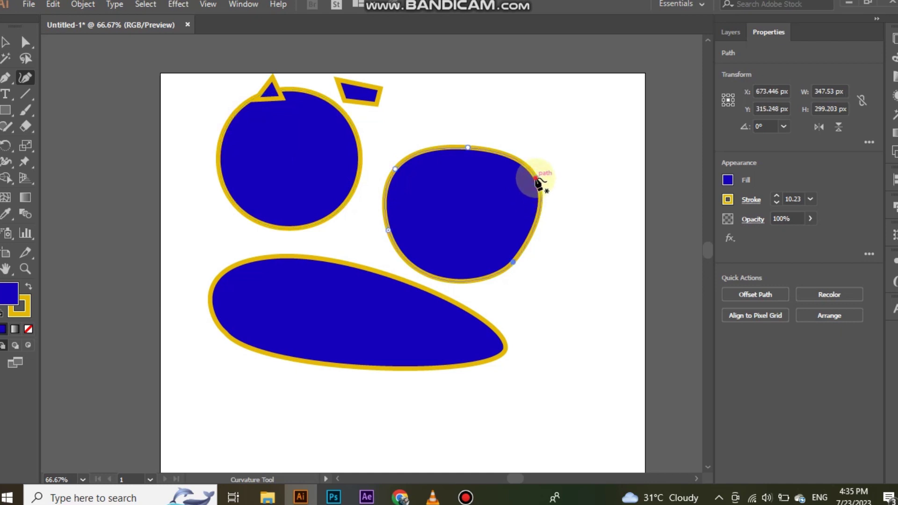
double_click(536, 178)
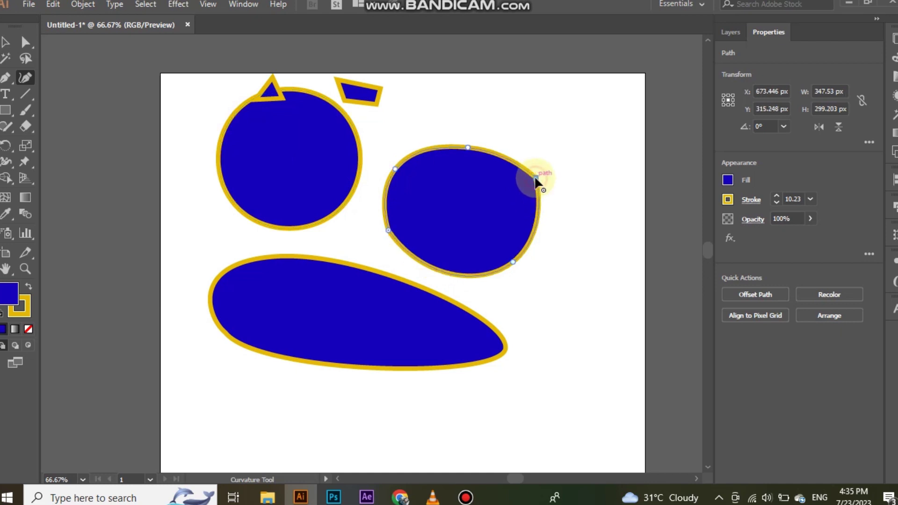
double_click(513, 262)
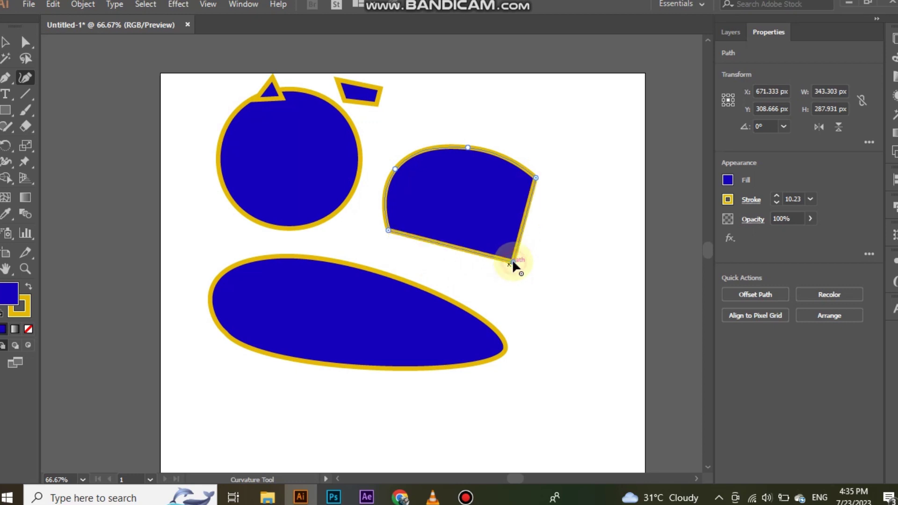
double_click(466, 148)
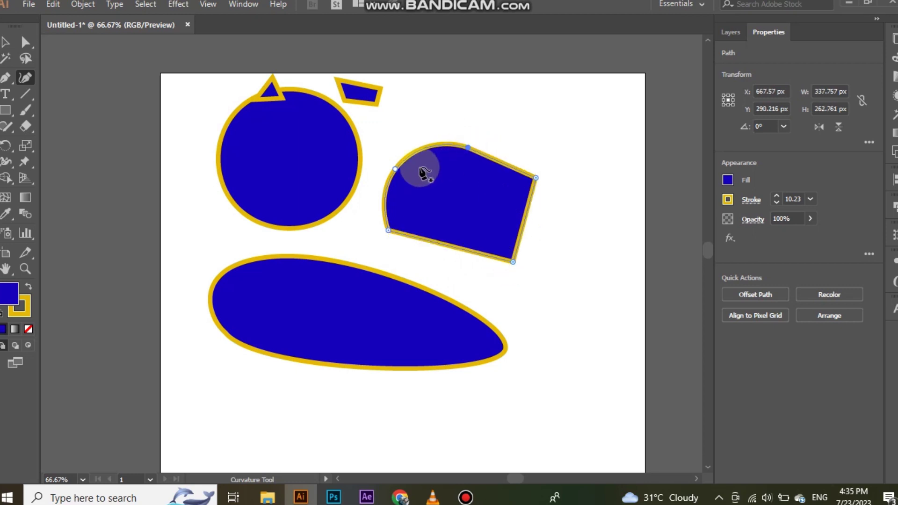
double_click(386, 229)
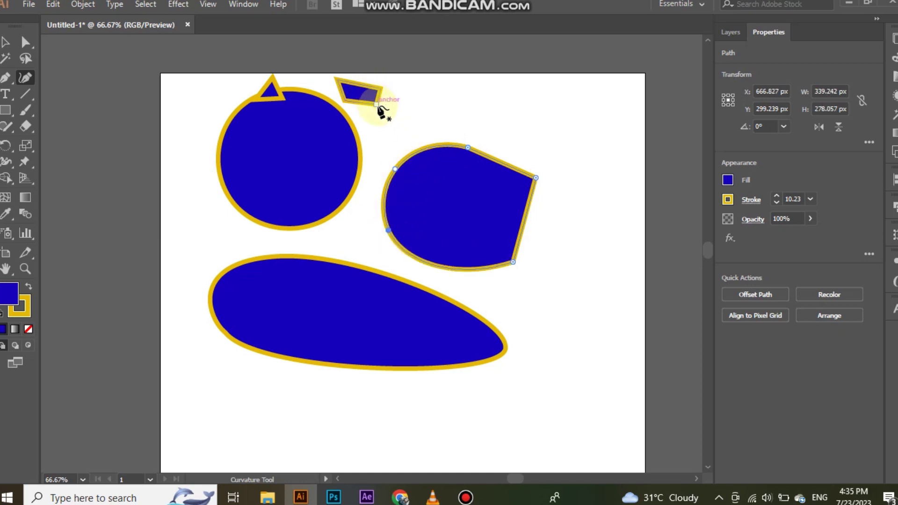
Round the corners of the small triangle and the small four-sided shape with the Curvature tool, keeping the latter's upper-left corner sharp.
click(377, 104)
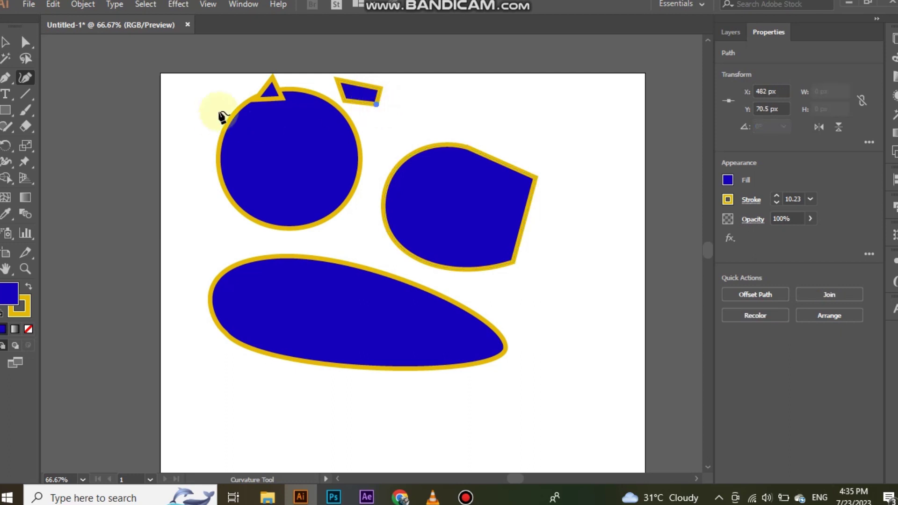
scroll(272, 87, up, 3)
scroll(279, 90, up, 1)
scroll(285, 94, down, 1)
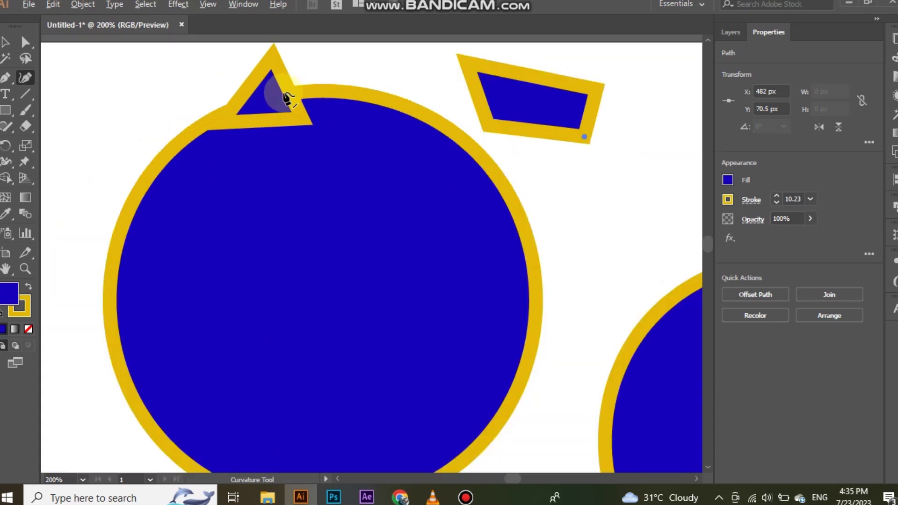
click(593, 132)
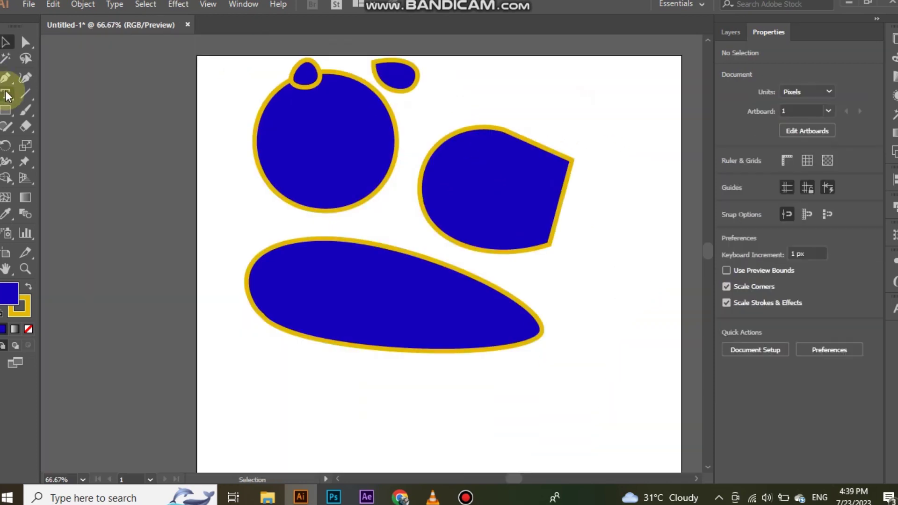
click(6, 79)
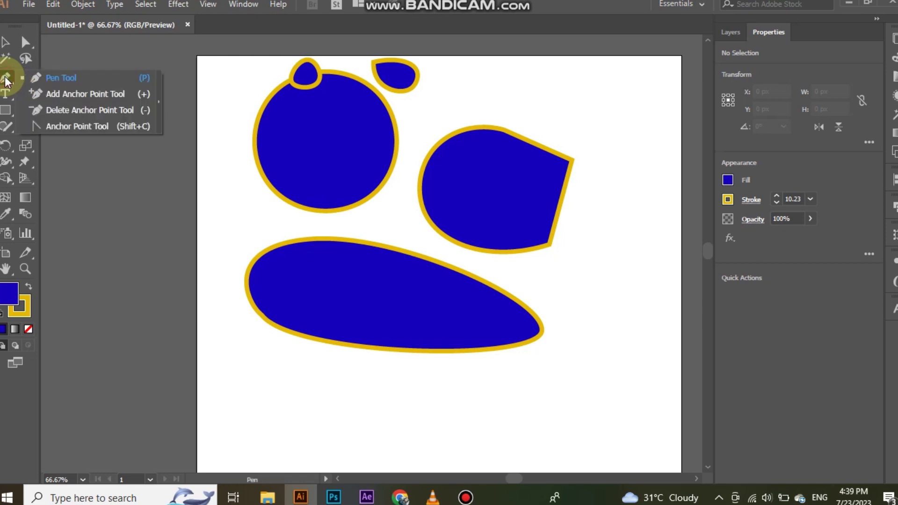
click(3, 46)
click(80, 83)
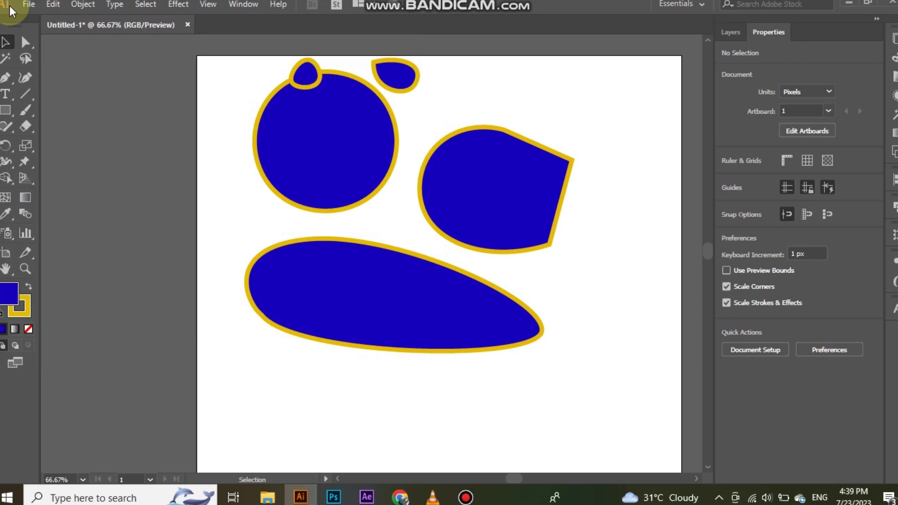
Save the document in Downloads as an Adobe Illustrator (*.AI) file named Introduction, with the version set to Illustrator CC.
click(29, 5)
click(52, 111)
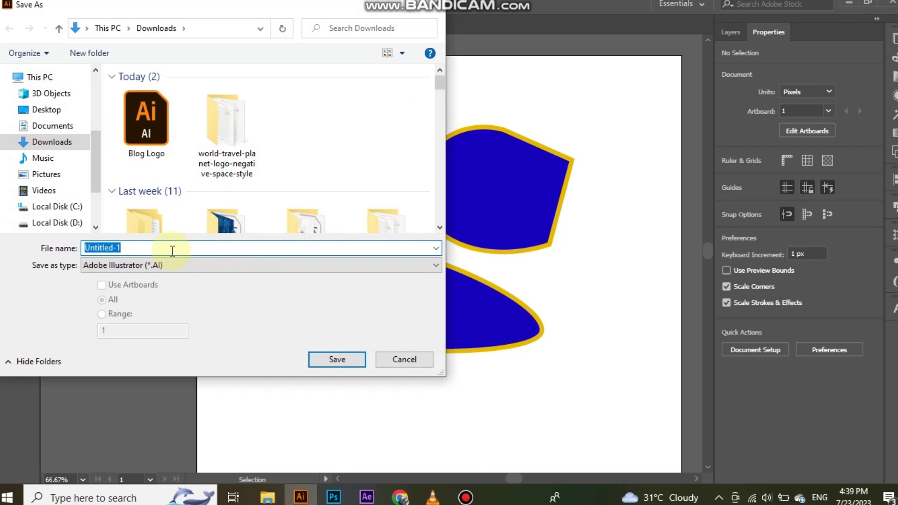
text(First)
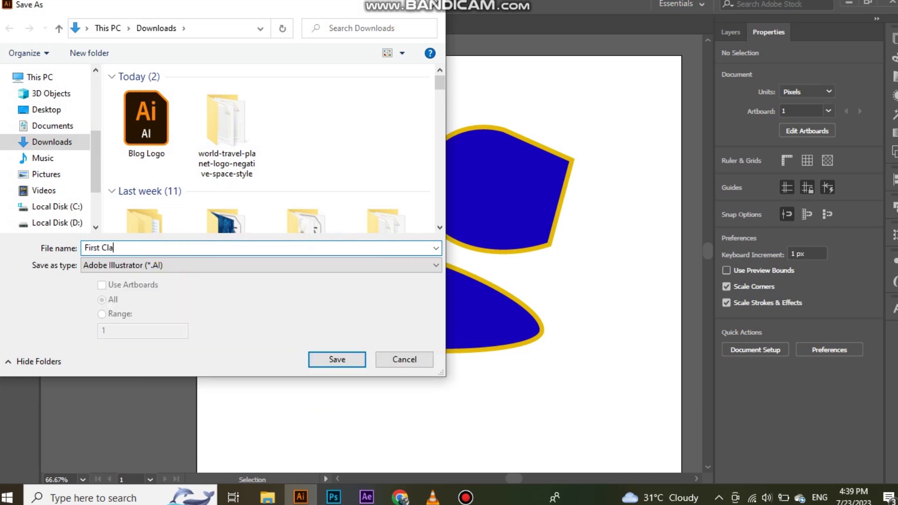
text( Cla)
key(BackSpace)
key(BackSpace)
key(BackSpace)
key(BackSpace)
key(BackSpace)
key(BackSpace)
key(BackSpace)
key(BackSpace)
key(BackSpace)
text(Introduction)
click(321, 359)
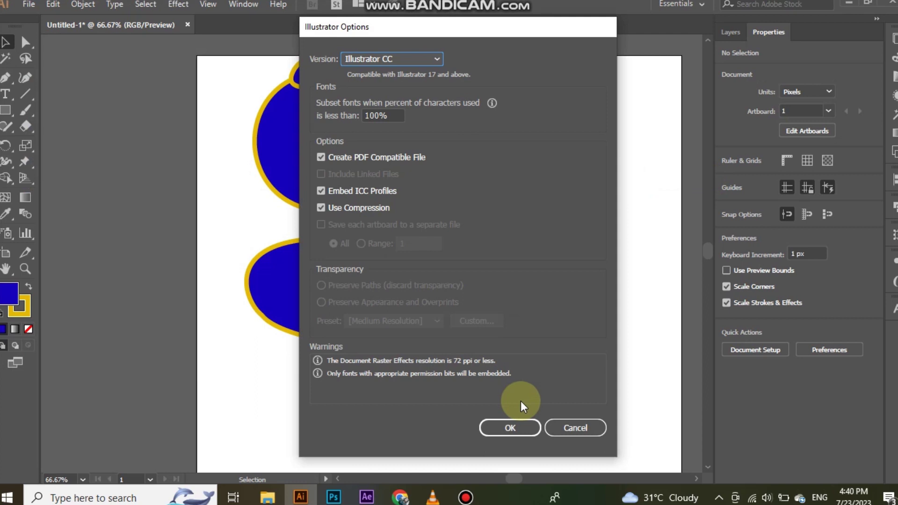
click(501, 427)
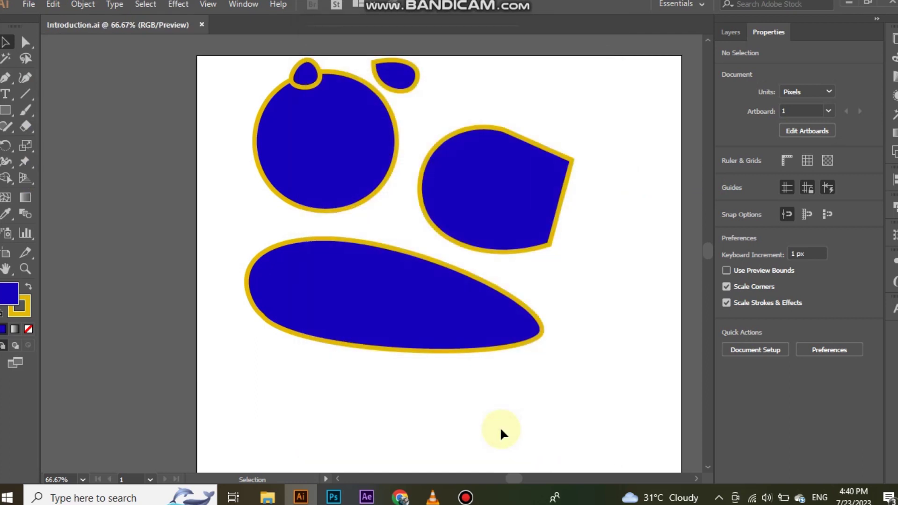